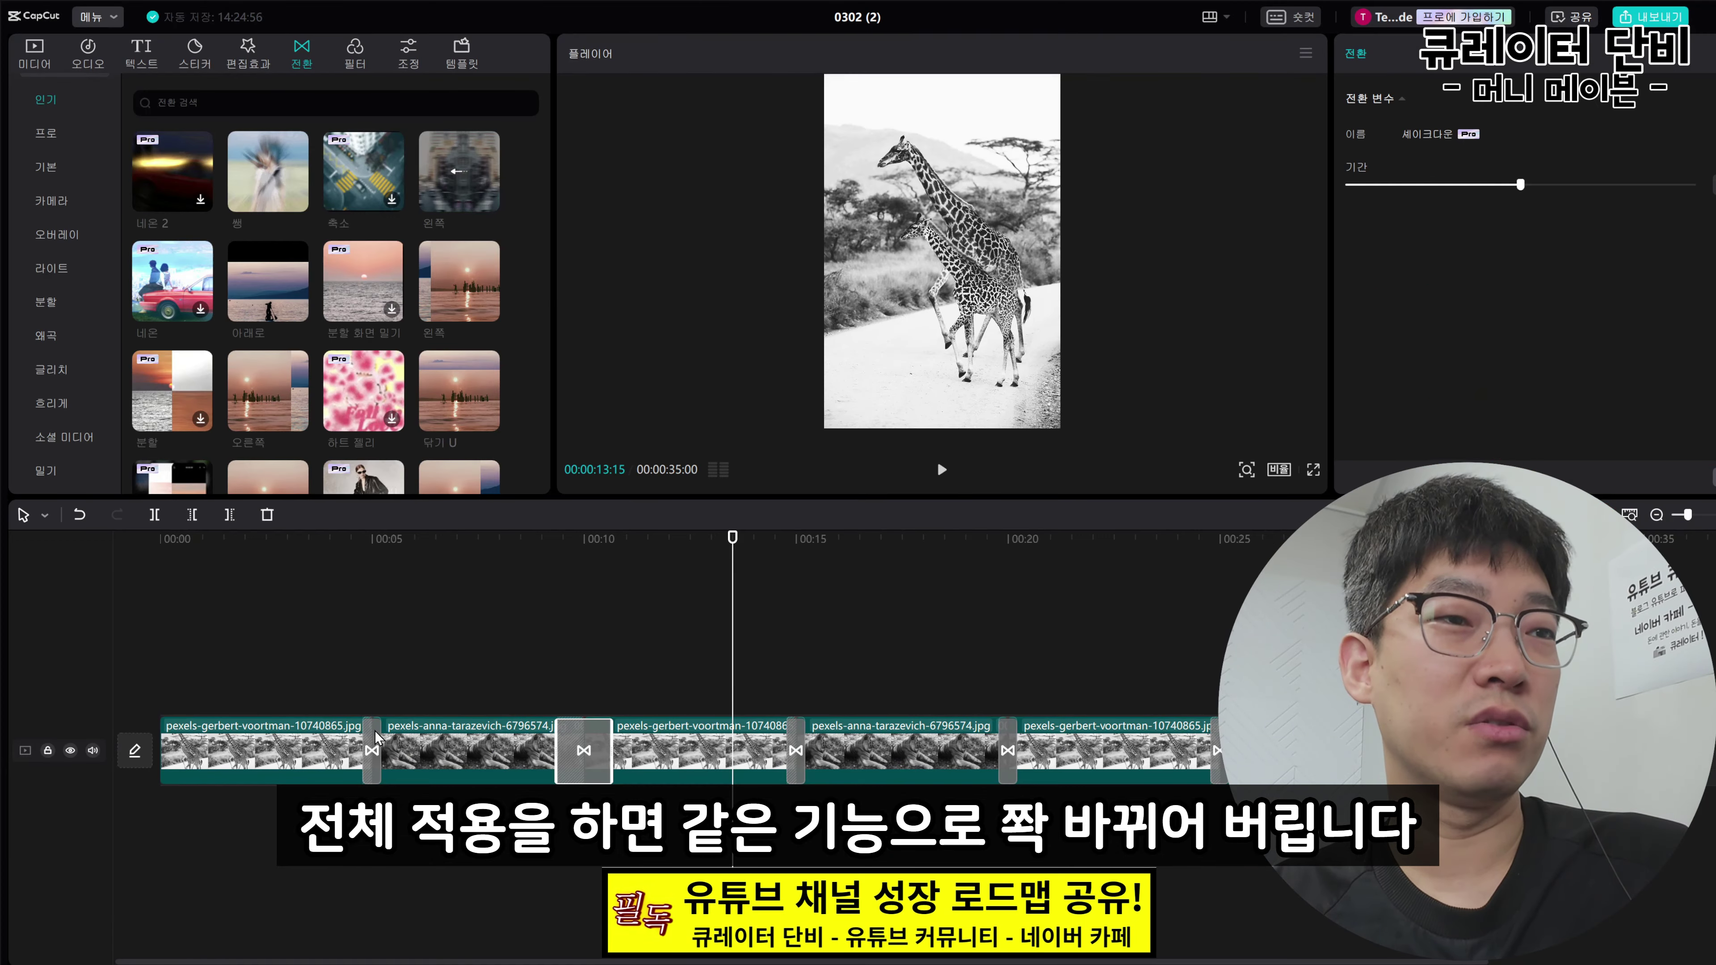
# Browse the popular transition effects in the transitions library
pyautogui.scroll(-10, 268, 239)
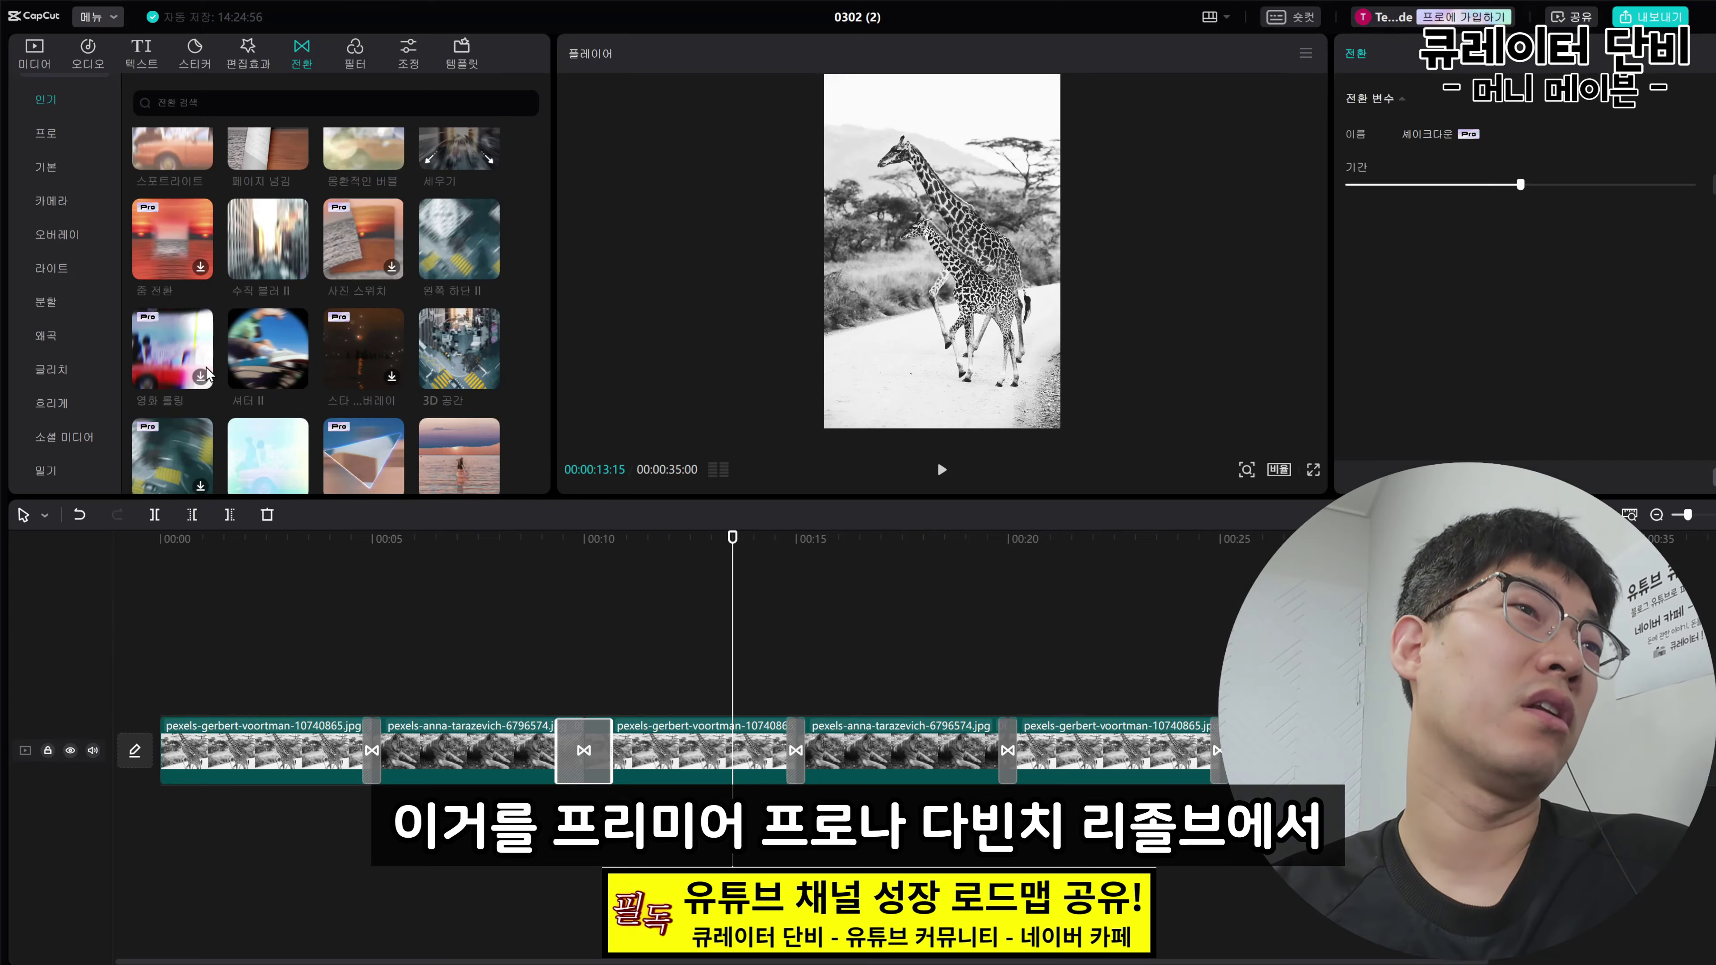
pyautogui.scroll(-2, 242, 356)
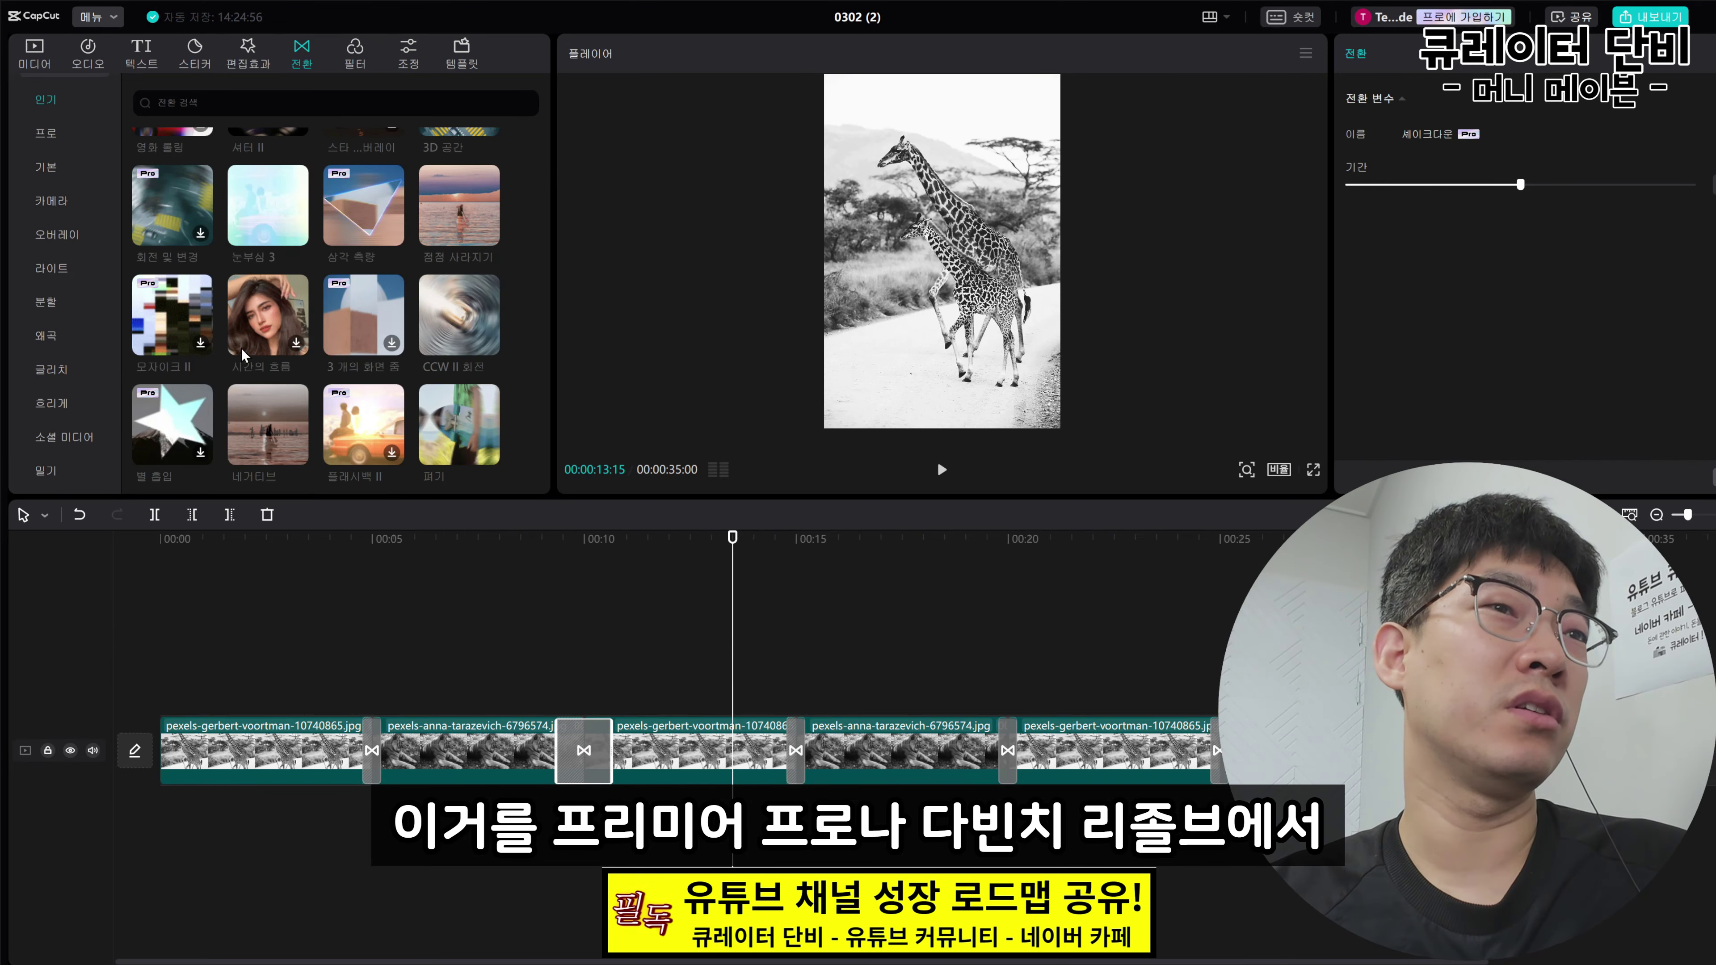
pyautogui.scroll(-6, 243, 354)
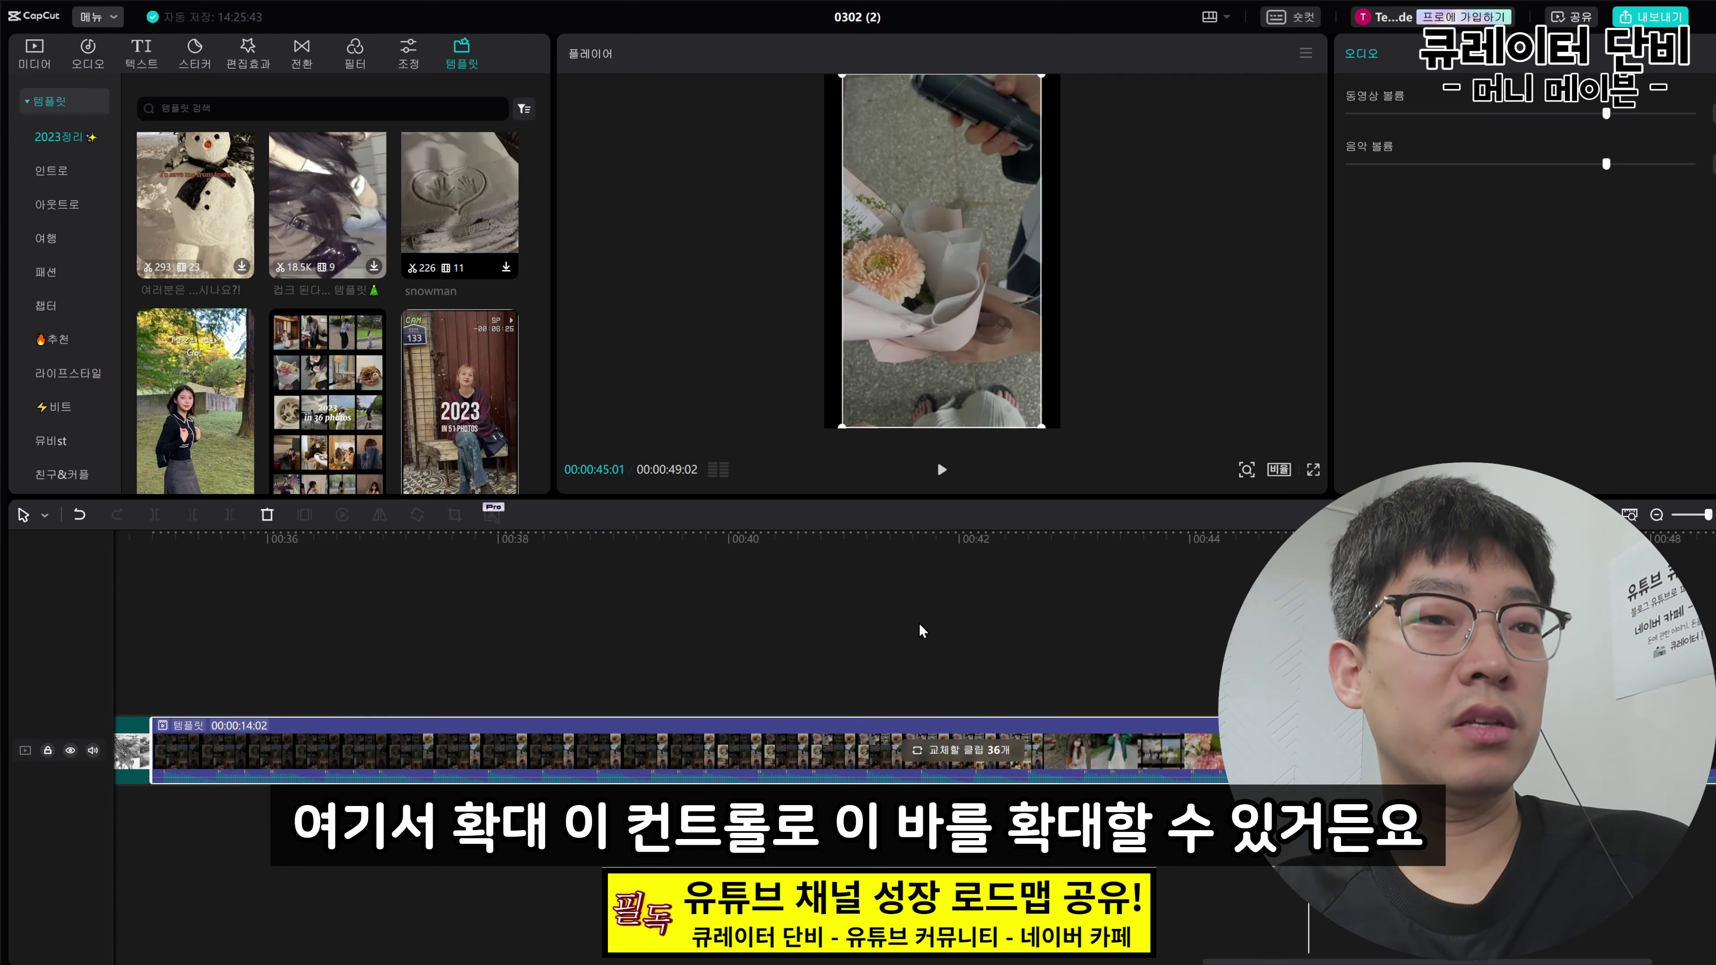
# Show the replaceable clips of the 14-second template on the timeline and collapse them again
pyautogui.scroll(-3, 1100, 644)
pyautogui.scroll(3, 1101, 646)
pyautogui.scroll(-4, 1105, 648)
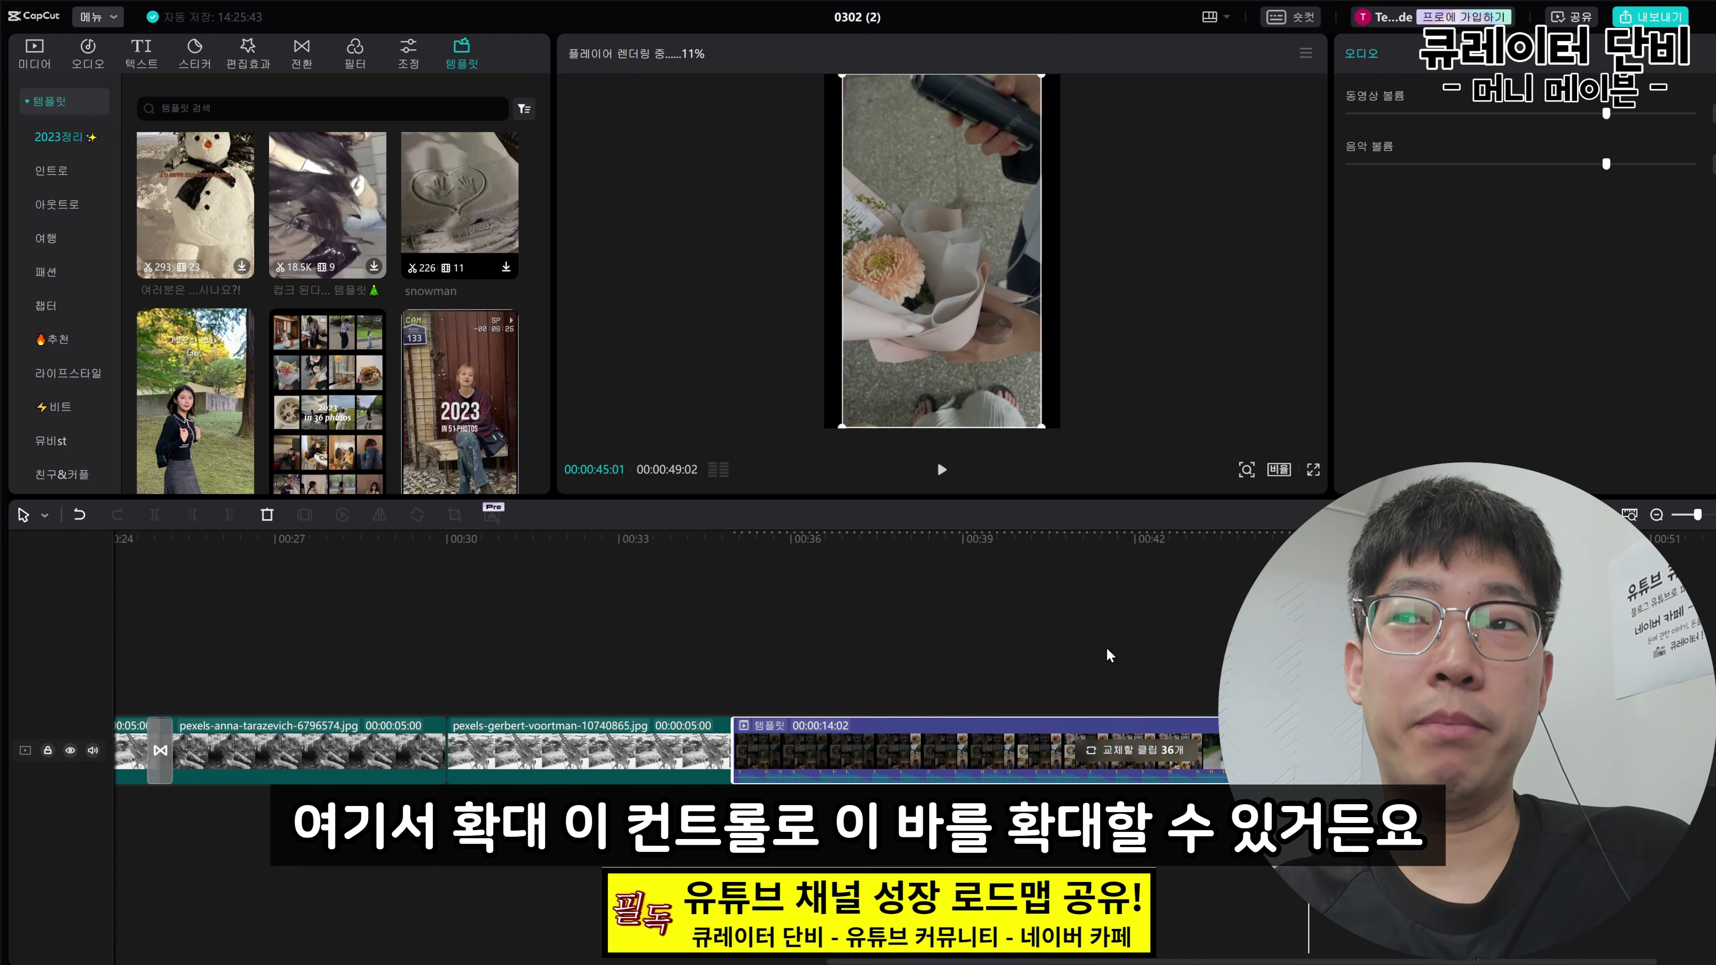
pyautogui.scroll(4, 1103, 638)
pyautogui.scroll(-6, 1179, 665)
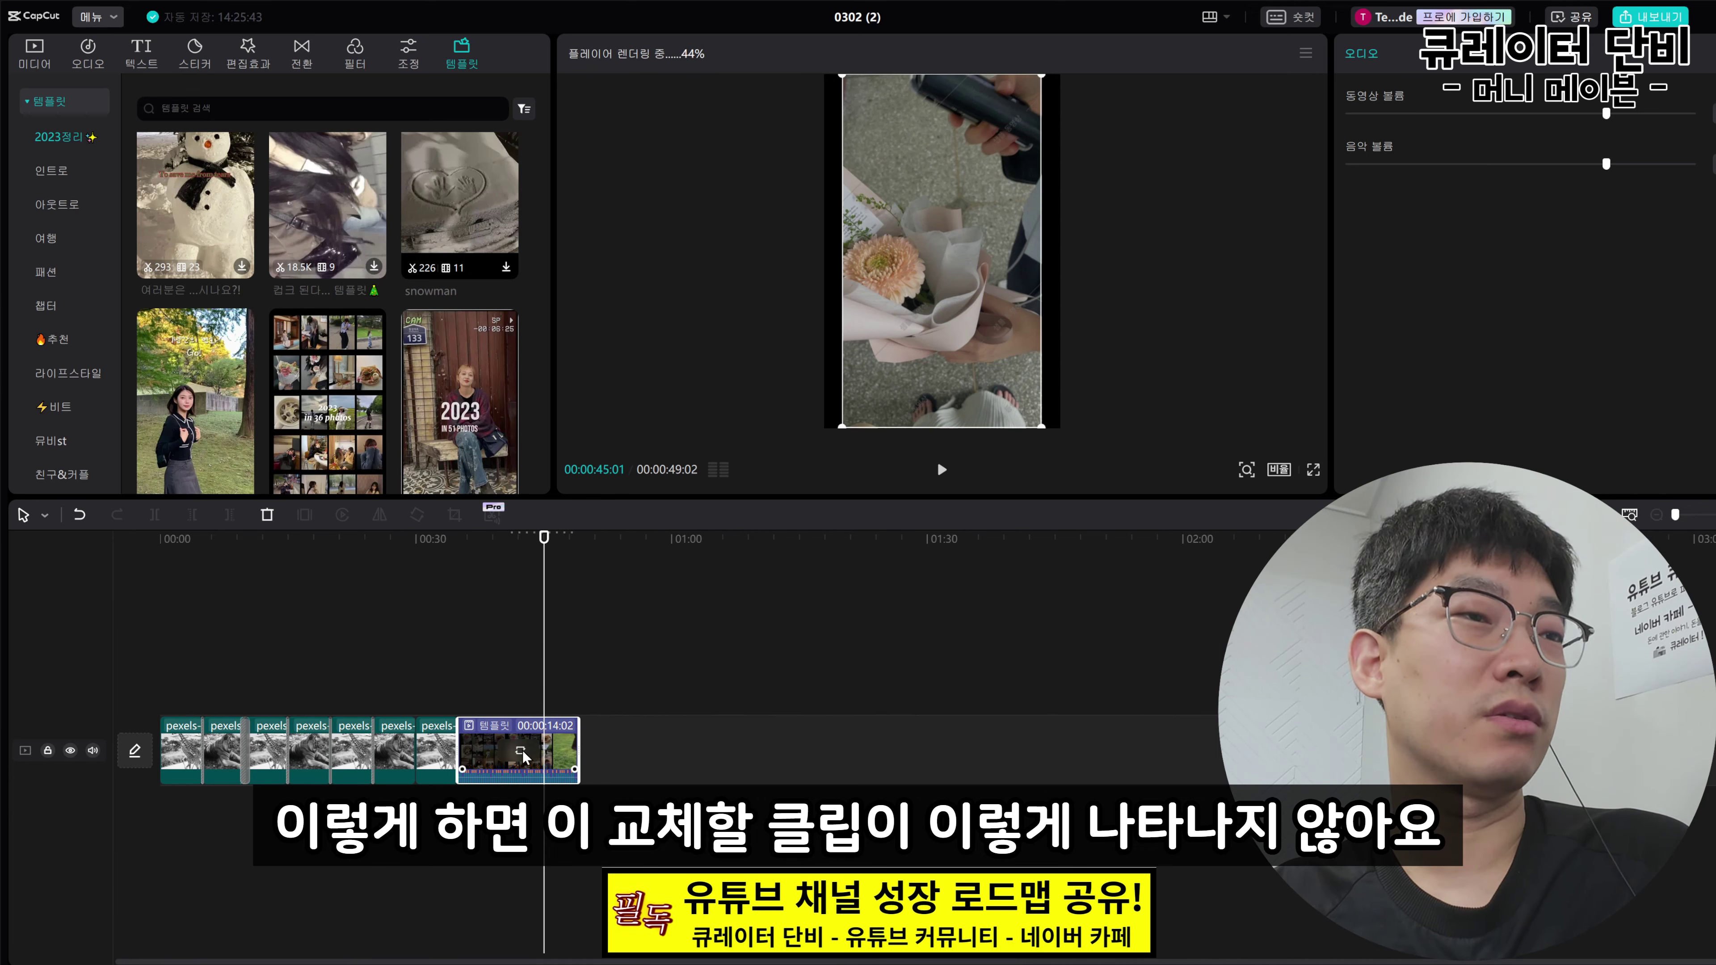
pyautogui.scroll(10, 525, 754)
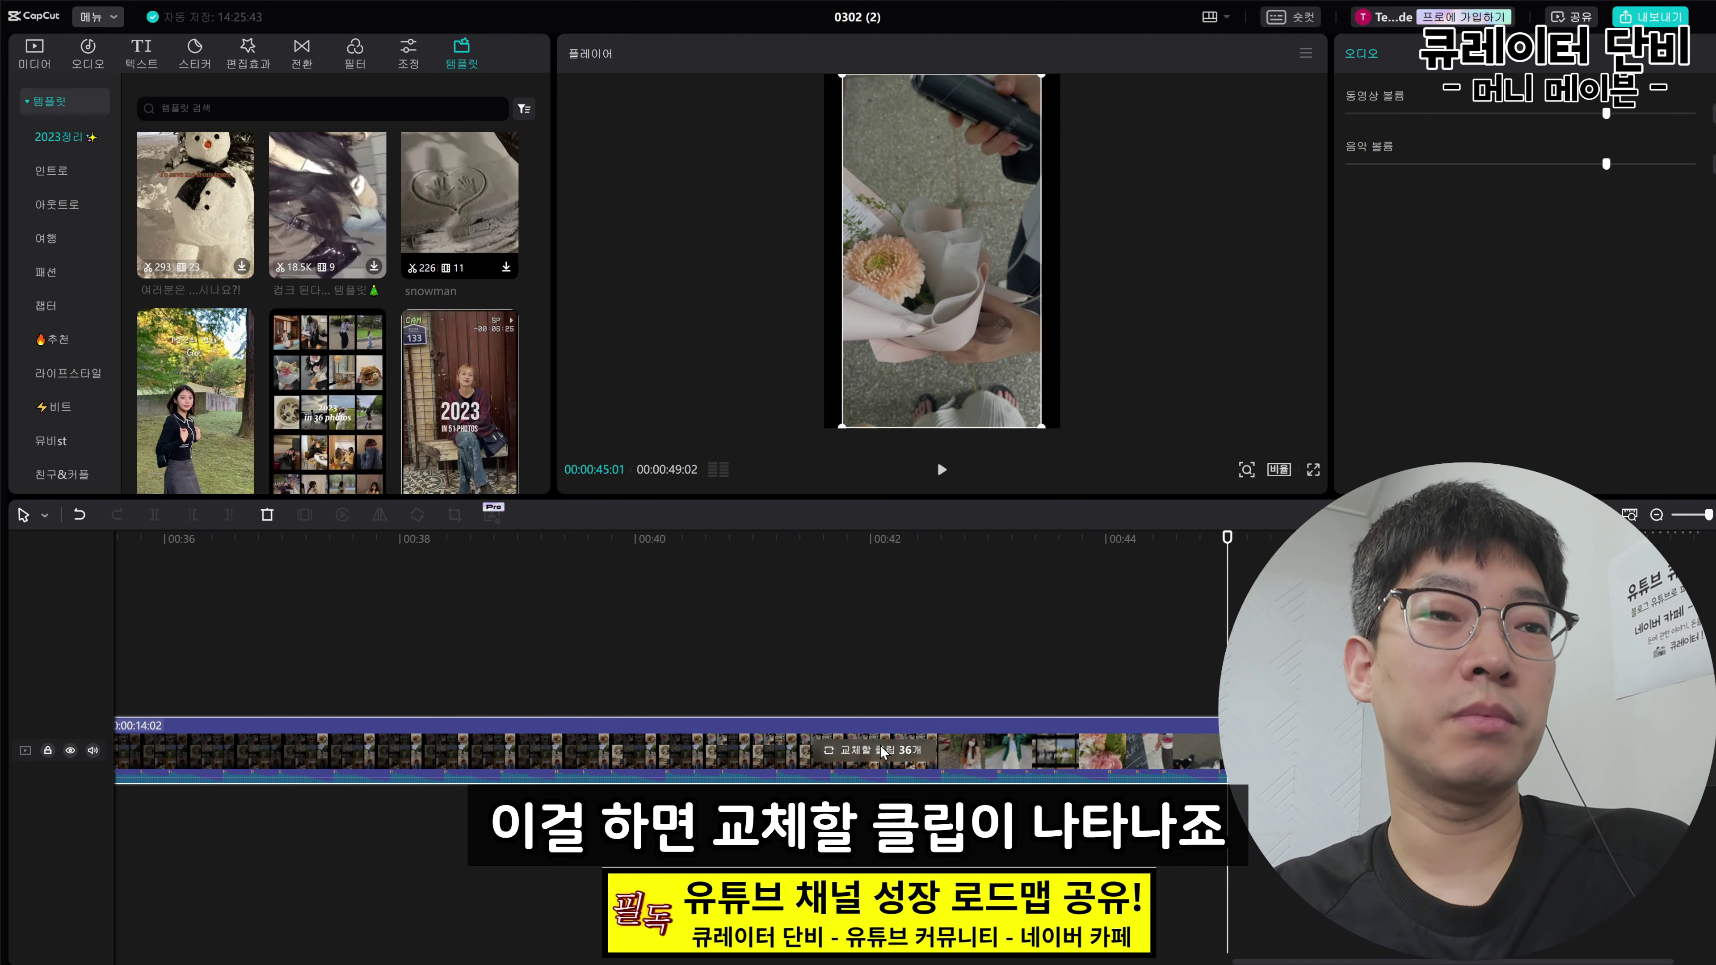
pyautogui.click(882, 750)
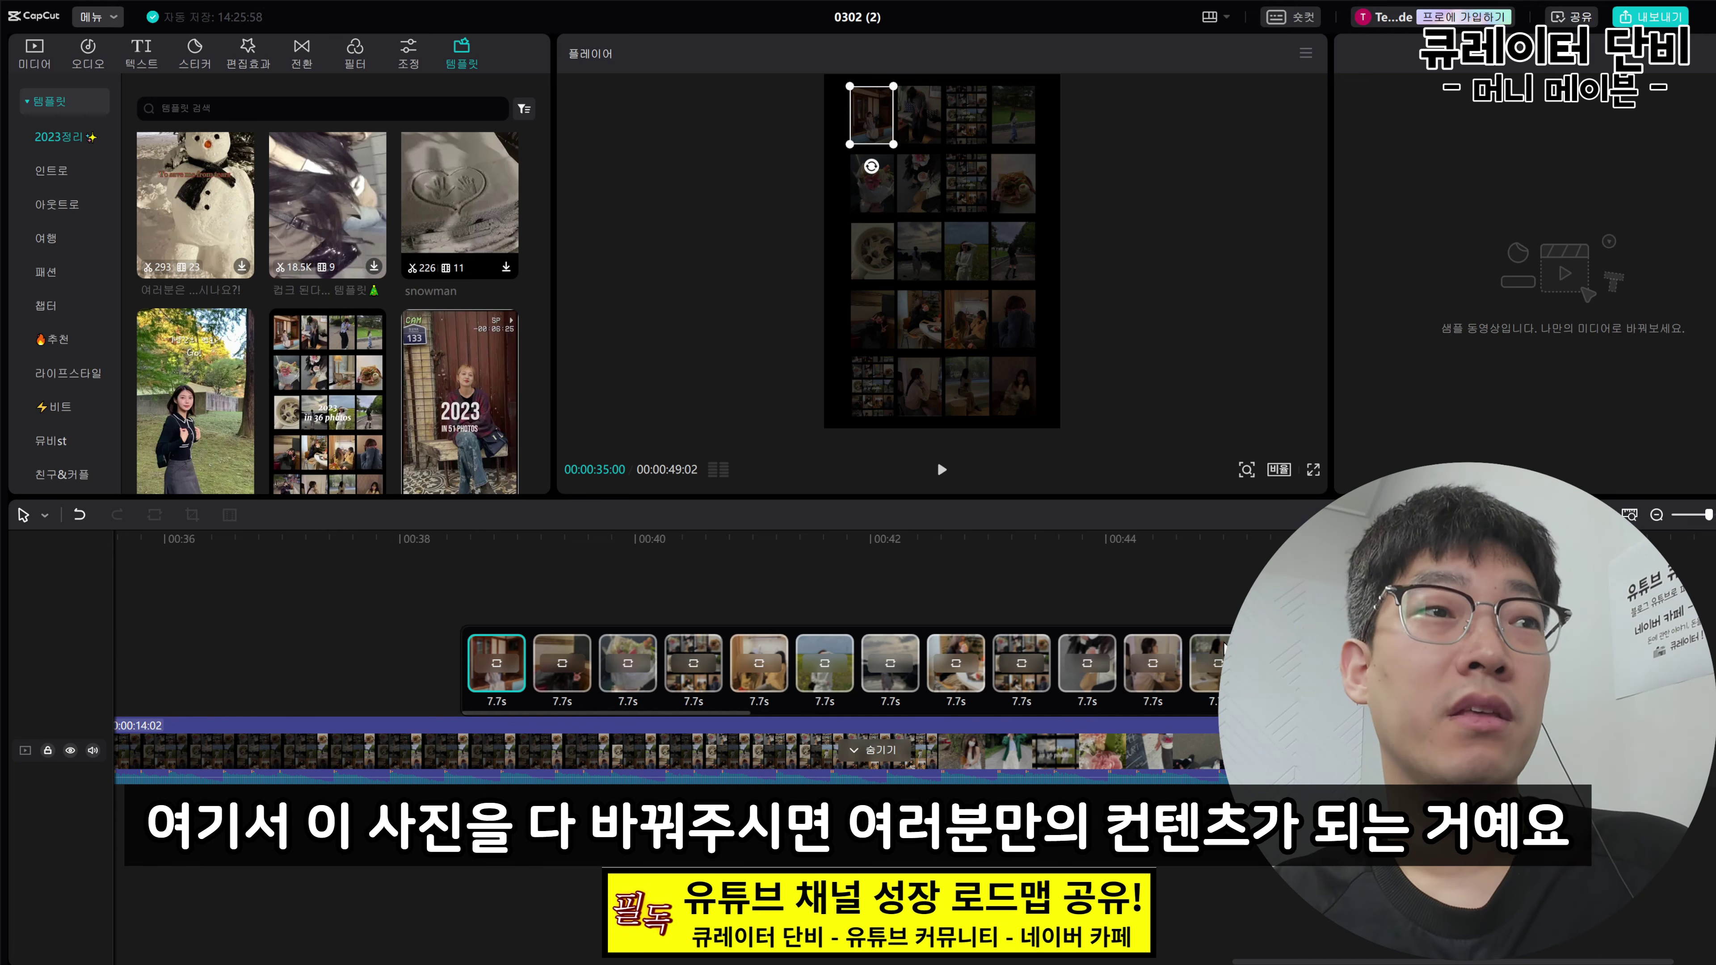
pyautogui.click(618, 825)
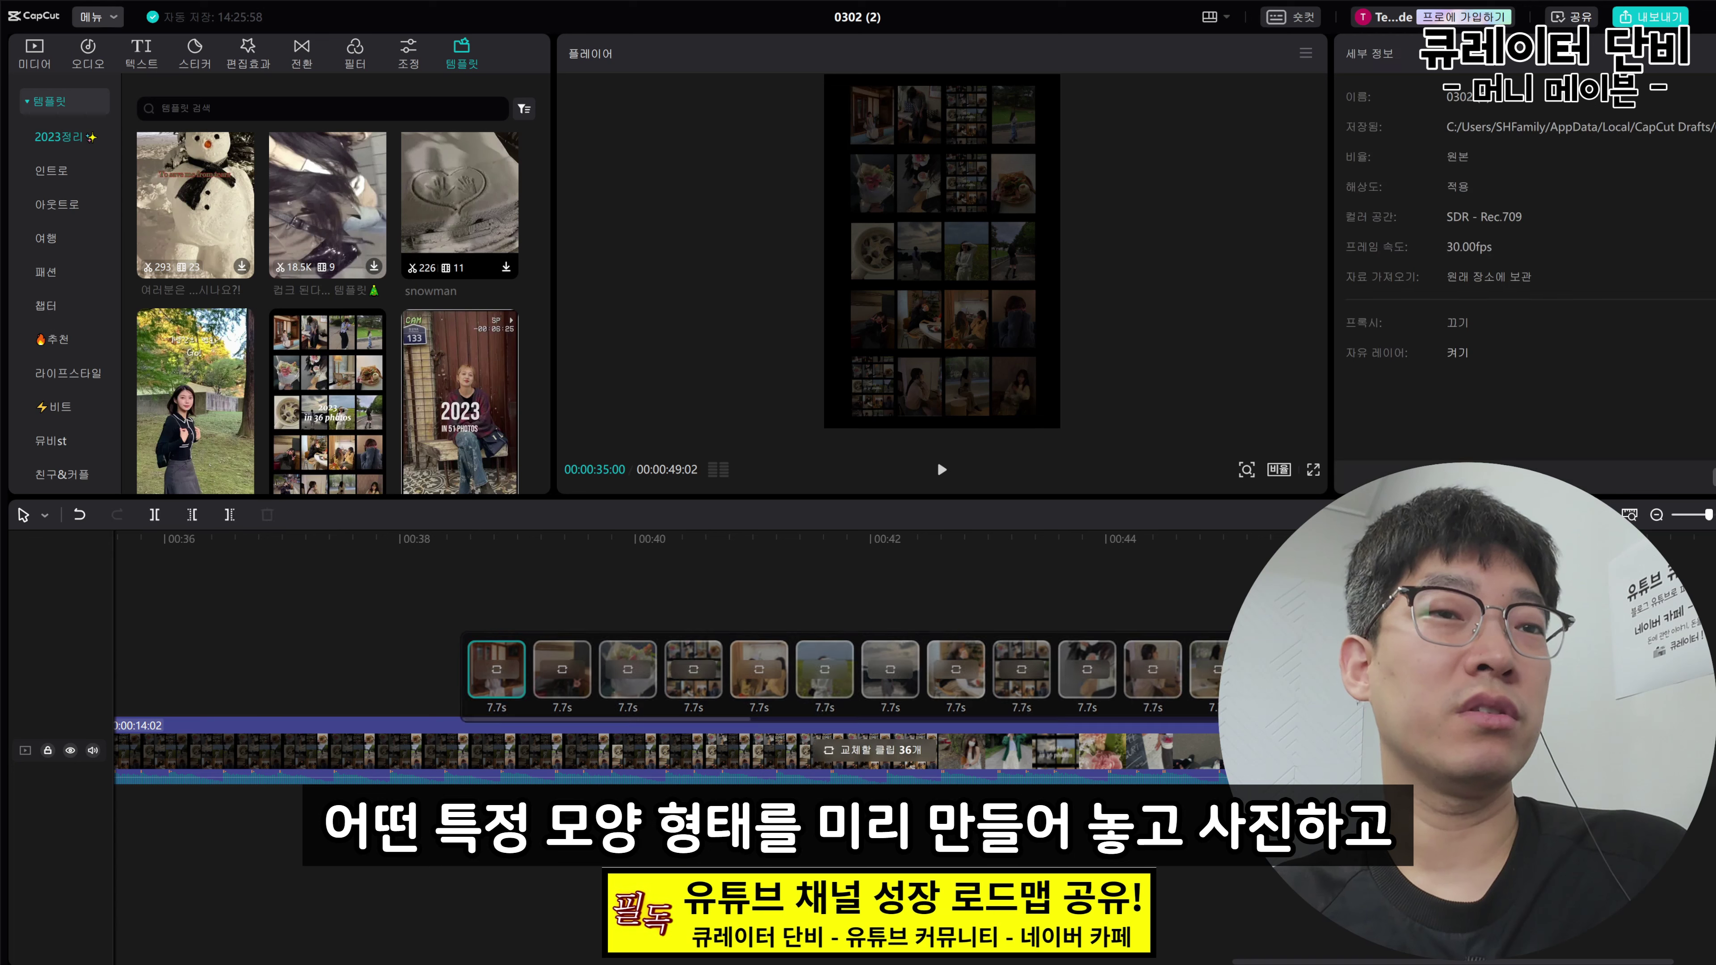
pyautogui.click(895, 845)
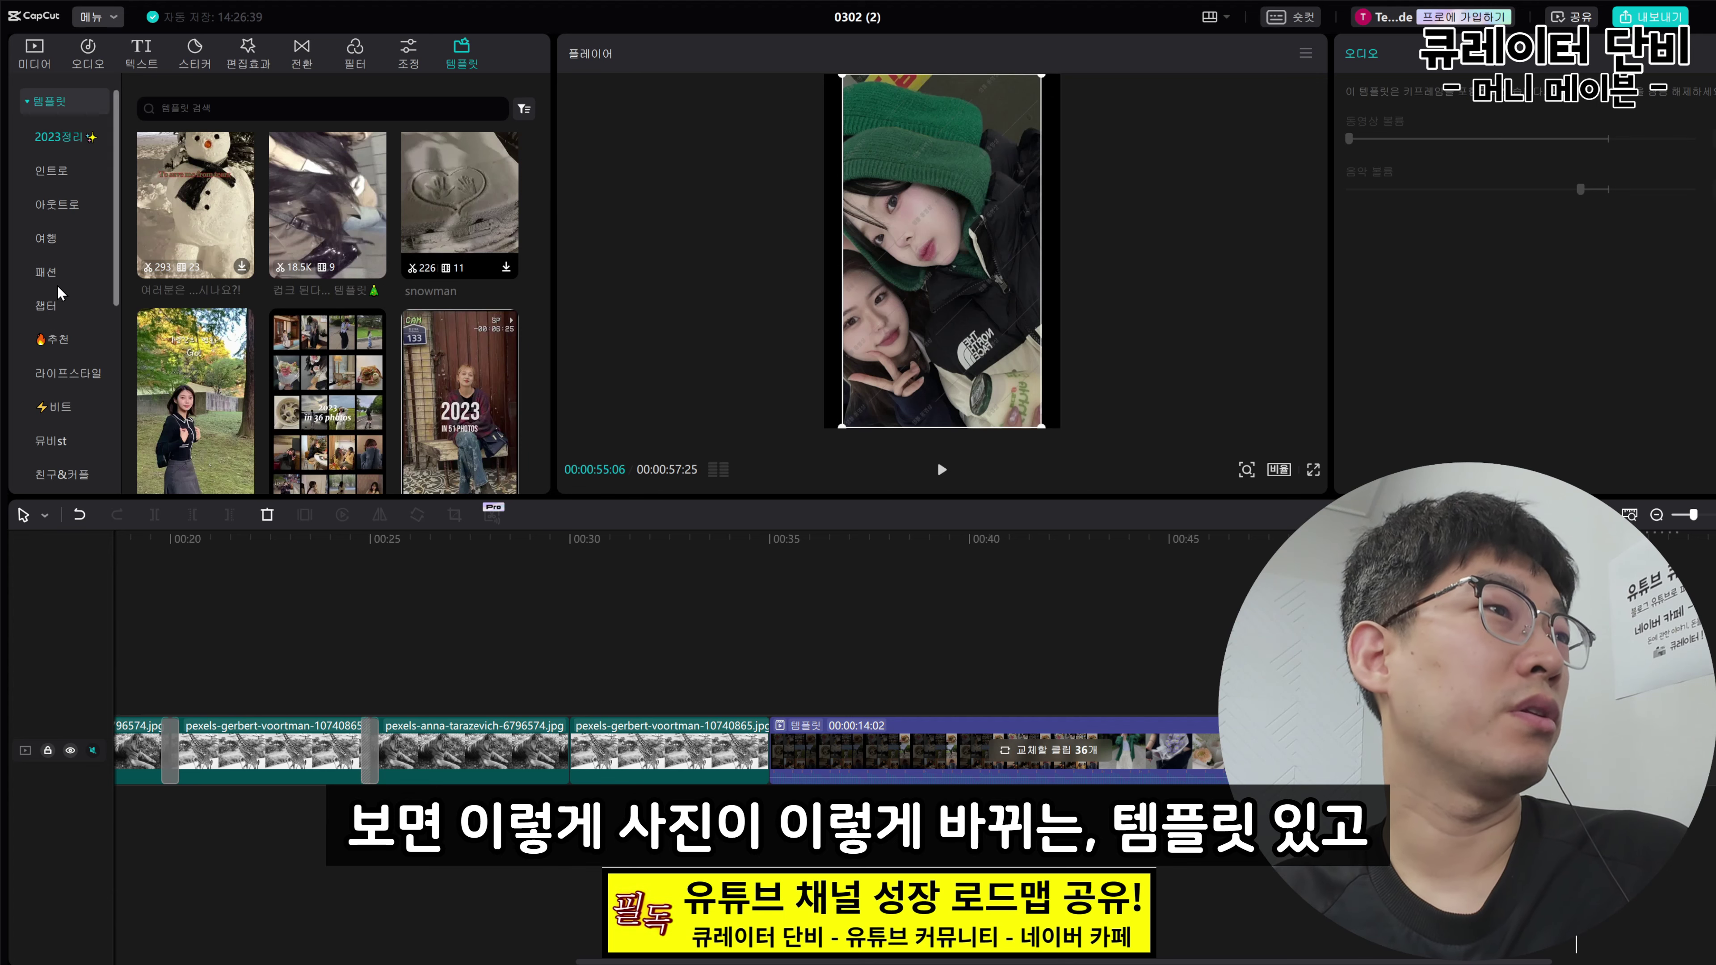
# Add the Switzerland Vlog Travel Intro template from the 여행 (travel) category to the timeline and play it
pyautogui.click(46, 238)
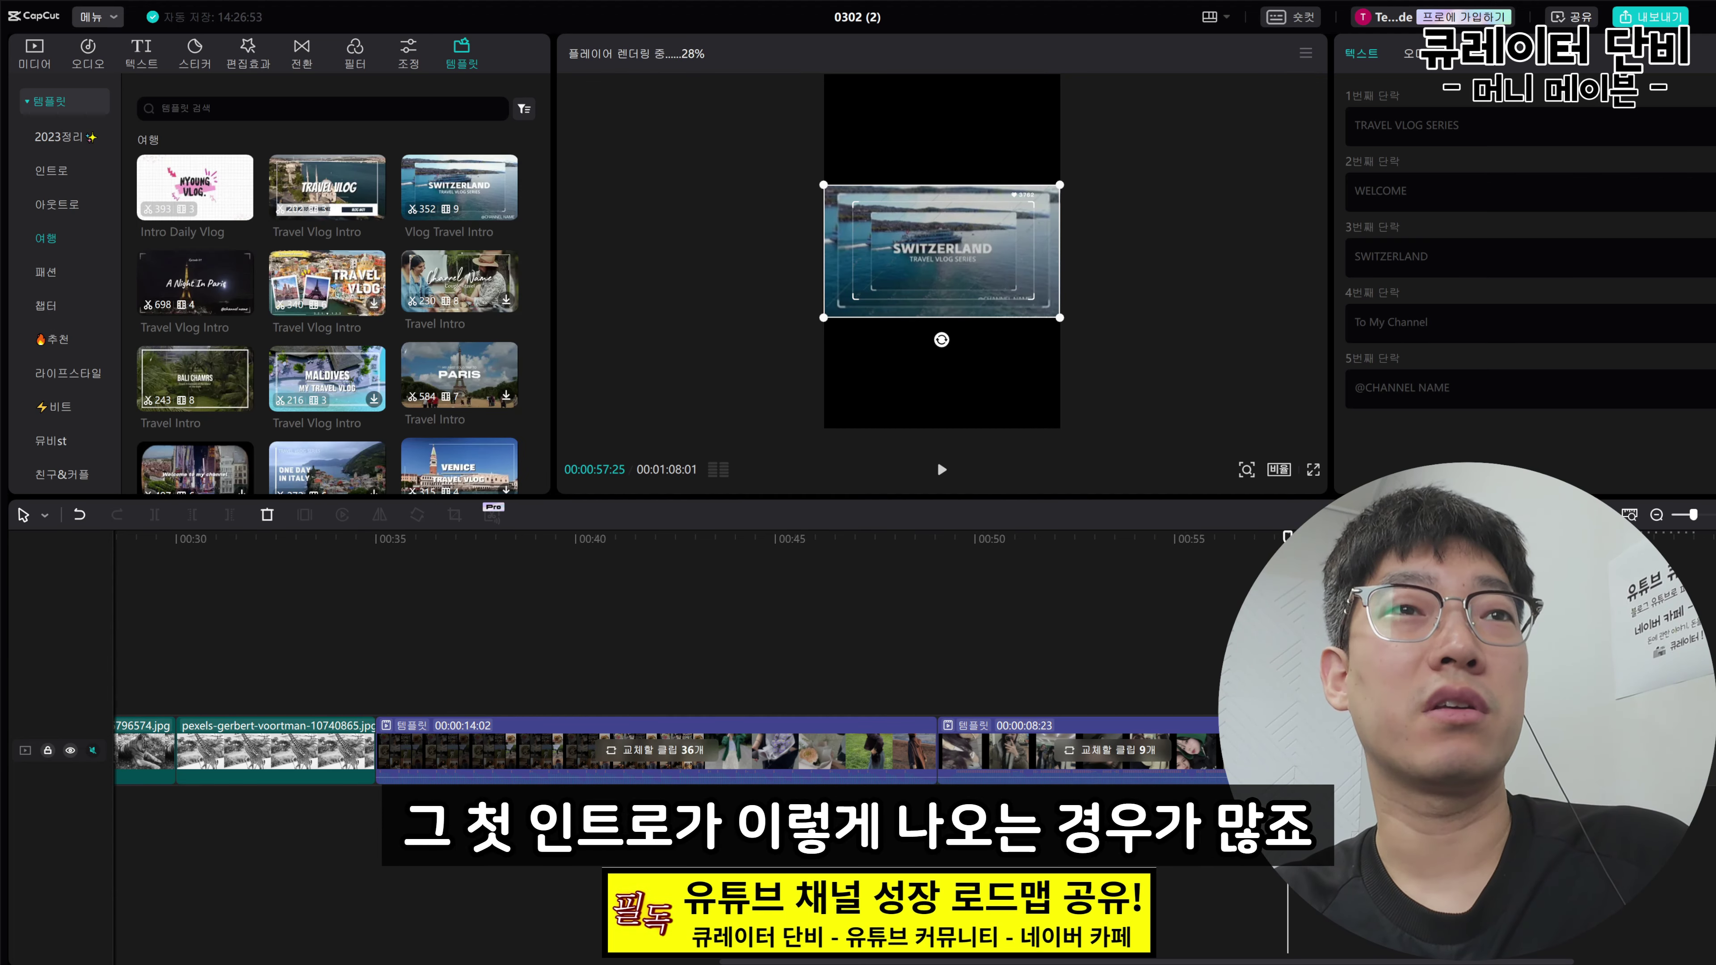
pyautogui.click(941, 469)
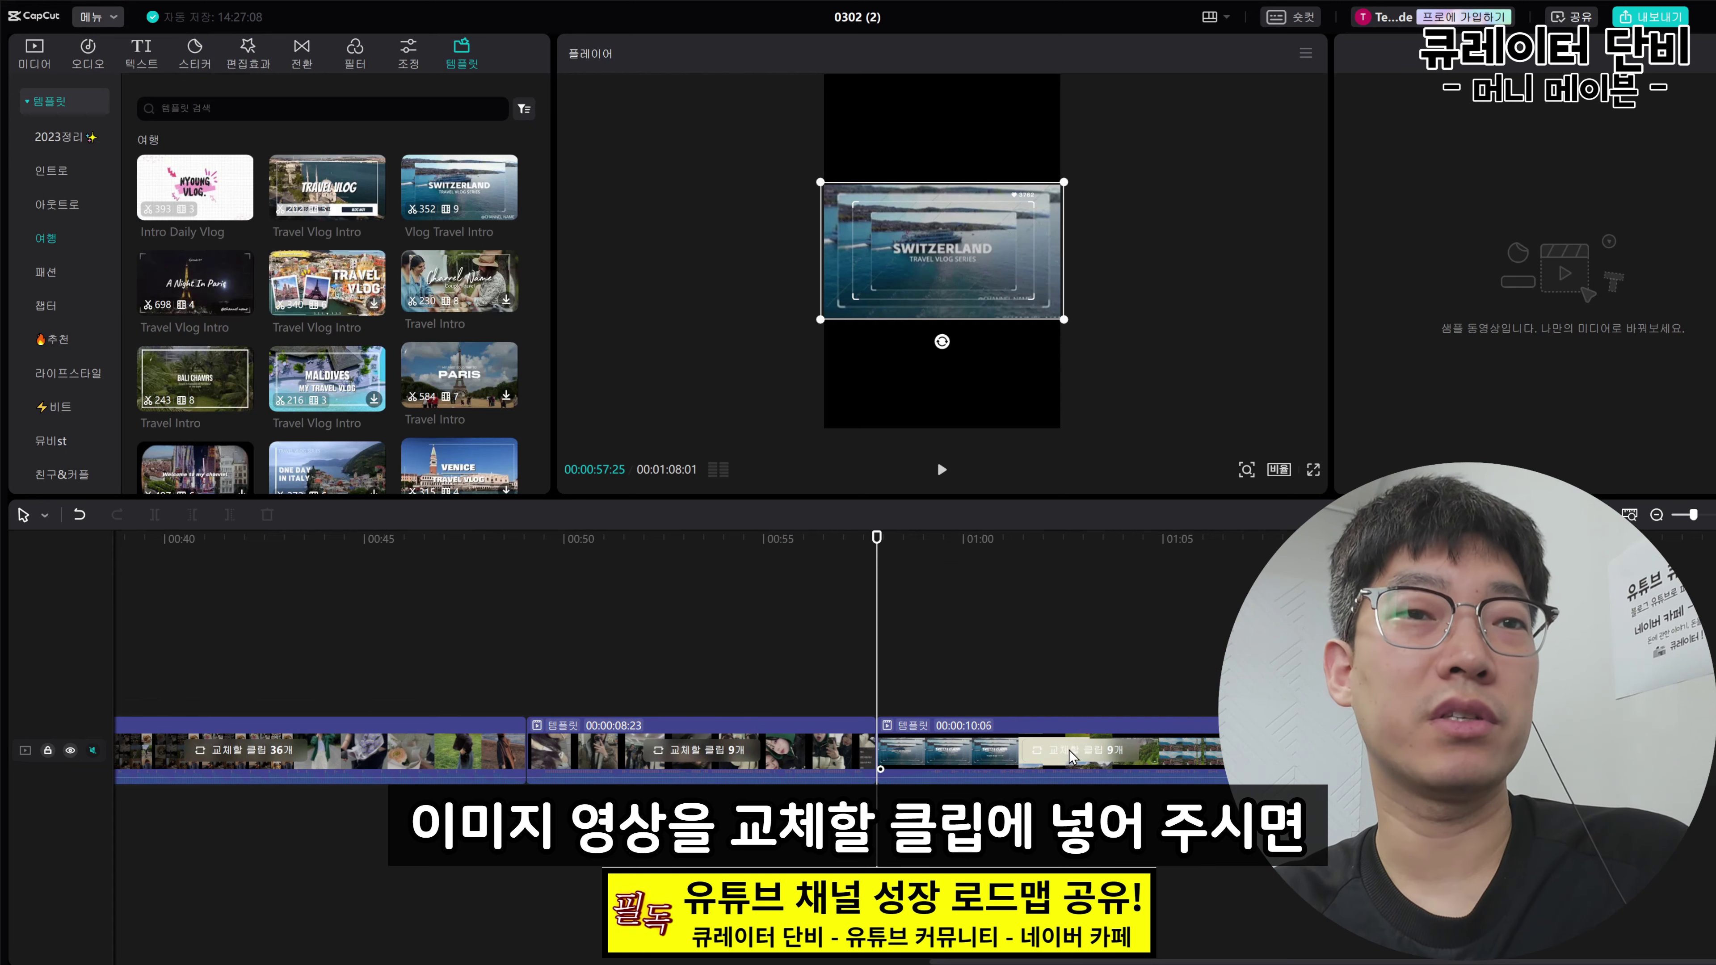
# Show the Switzerland template's replaceable clips and play the template from 00:00:58:03
pyautogui.click(818, 707)
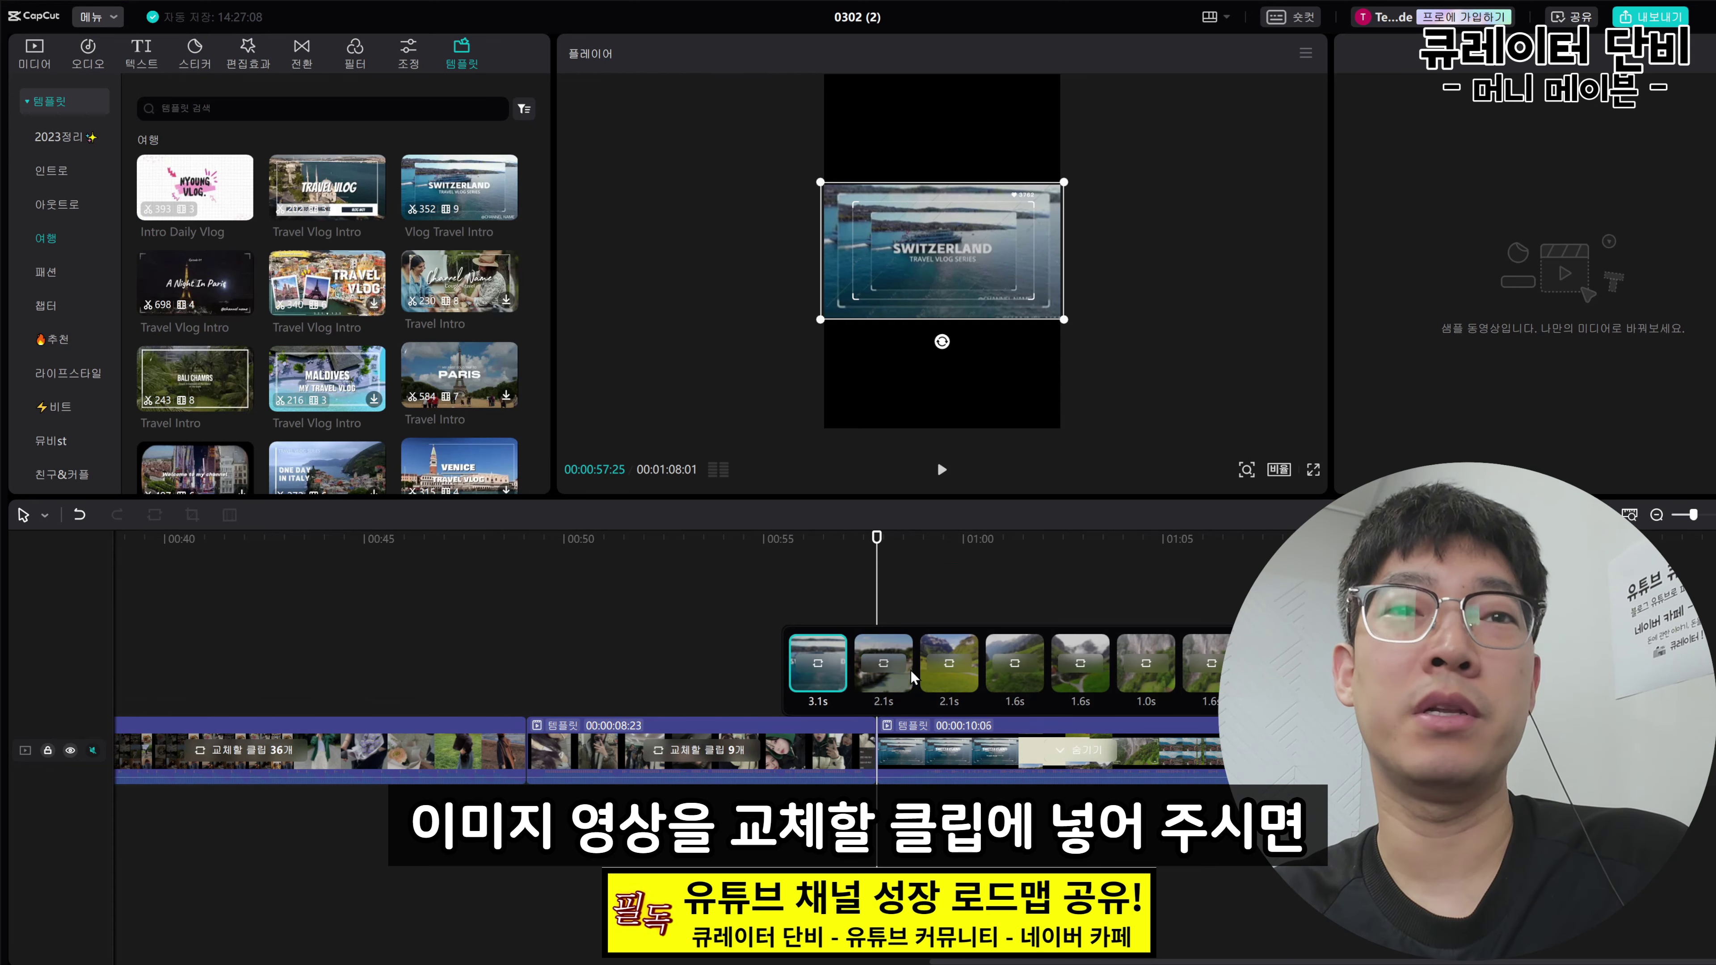
pyautogui.click(886, 541)
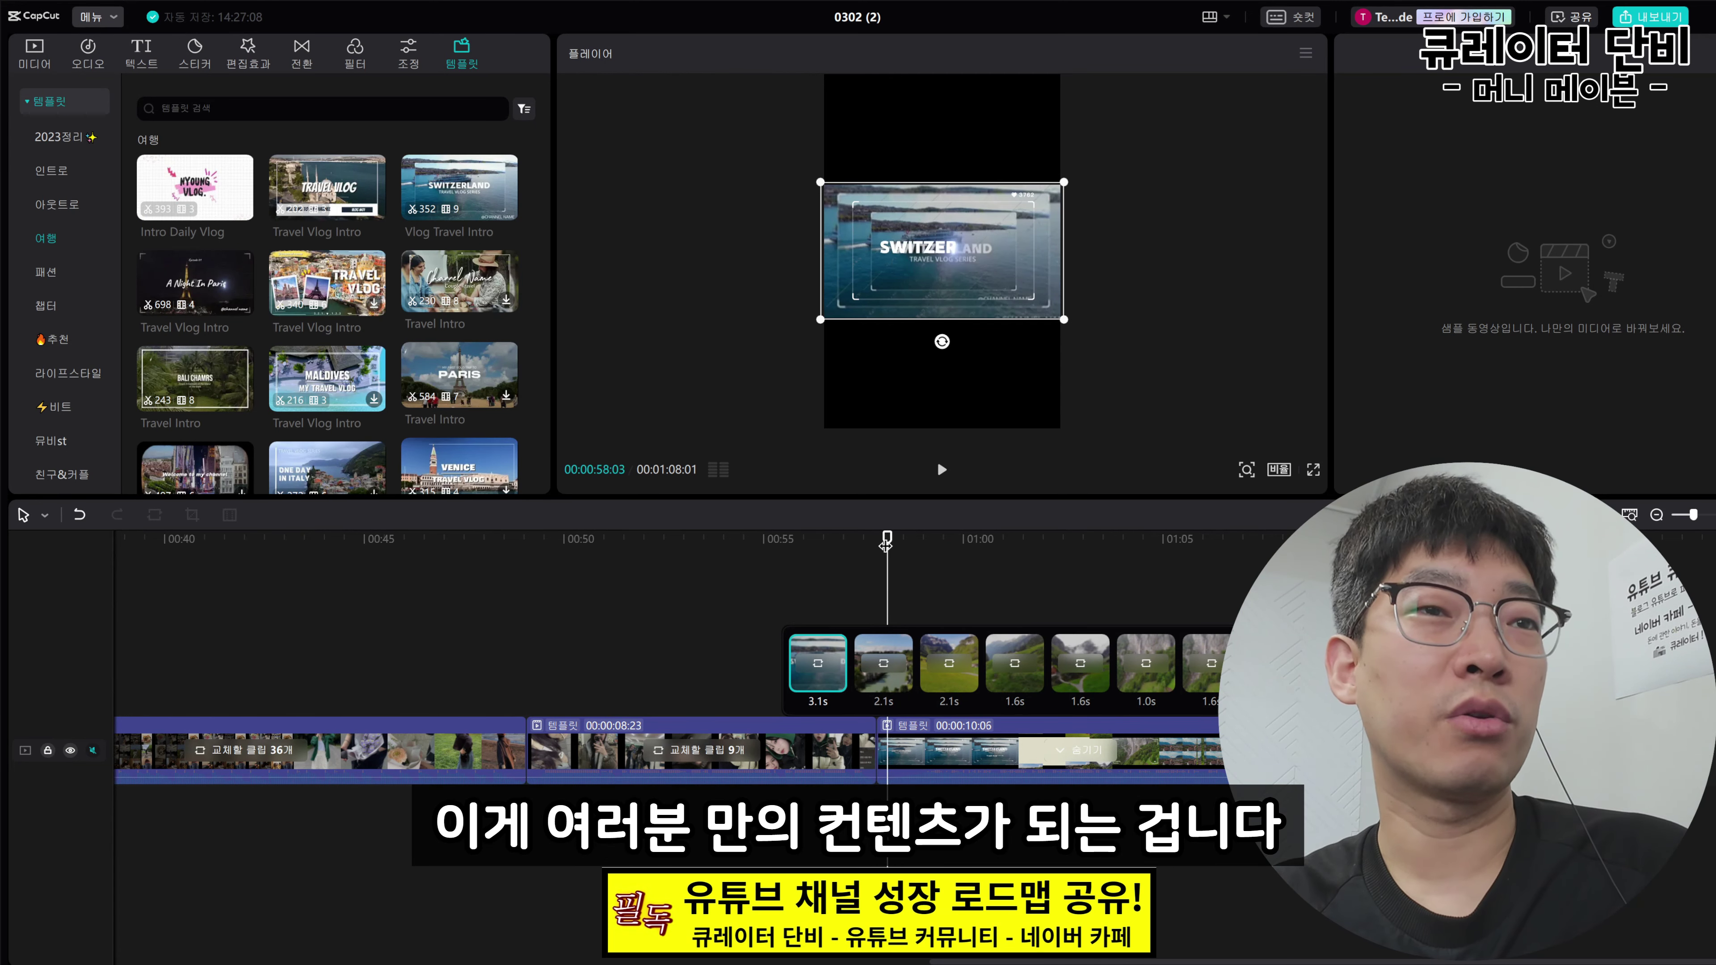
pyautogui.press('space')
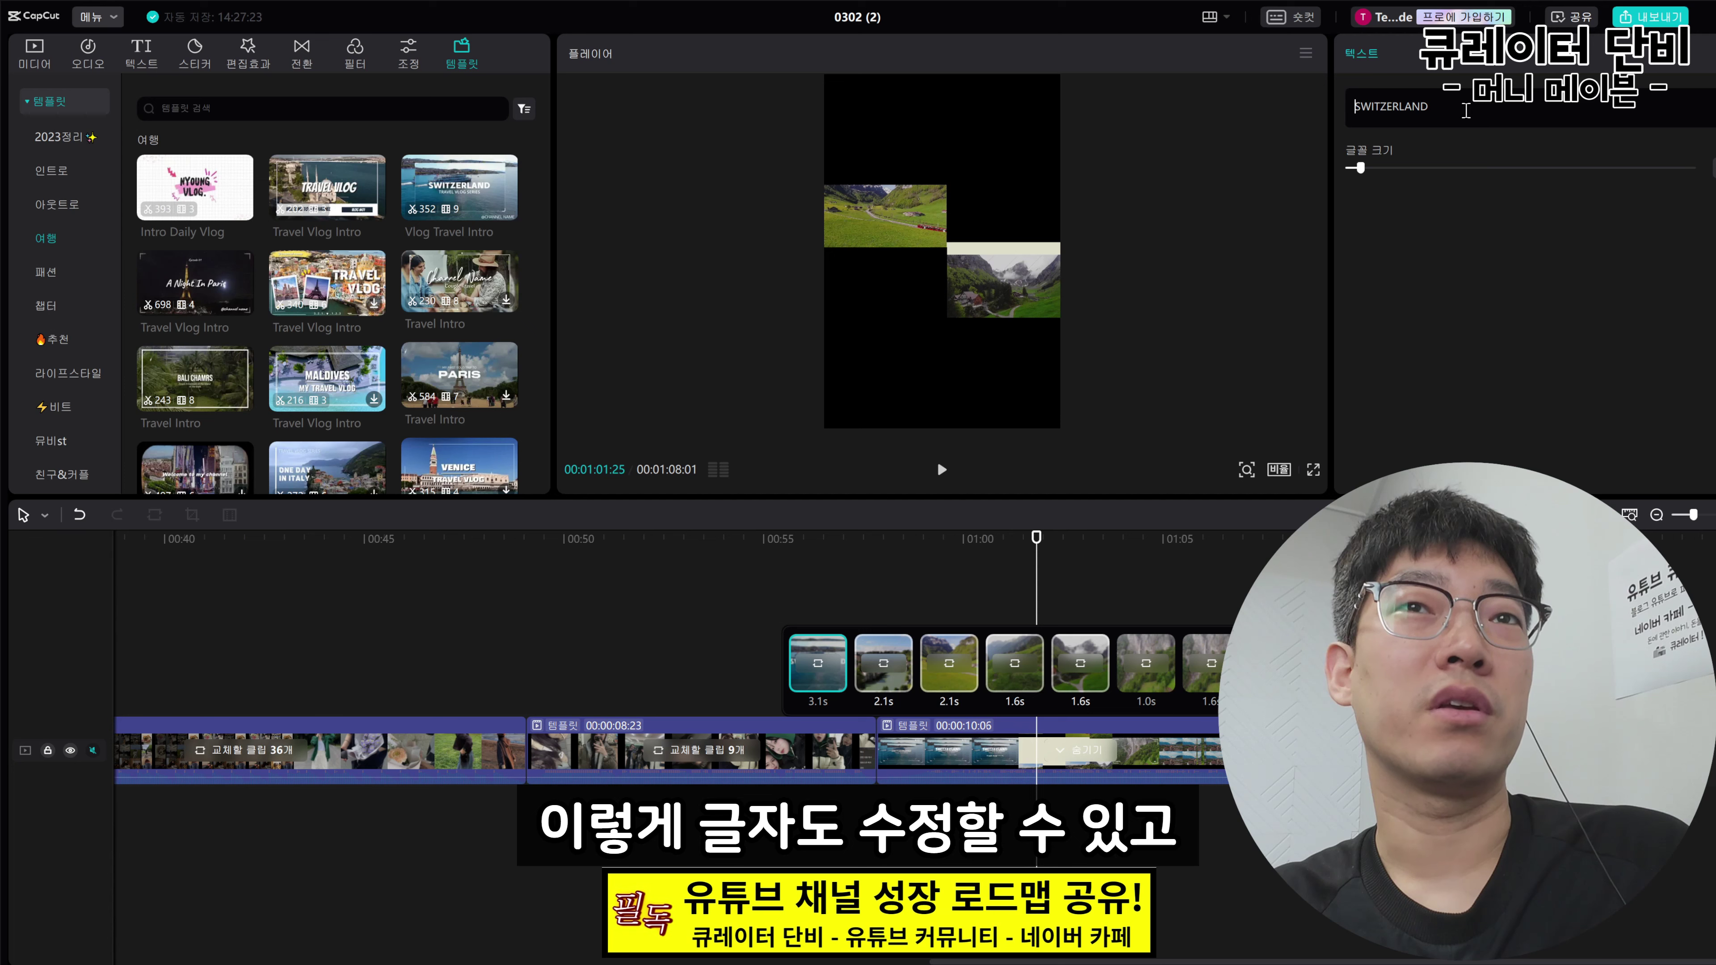
# Clear the SWITZERLAND title text in the template and play it from 00:01:02:05
pyautogui.moveTo(1467, 111); pyautogui.dragTo(1184, 99)
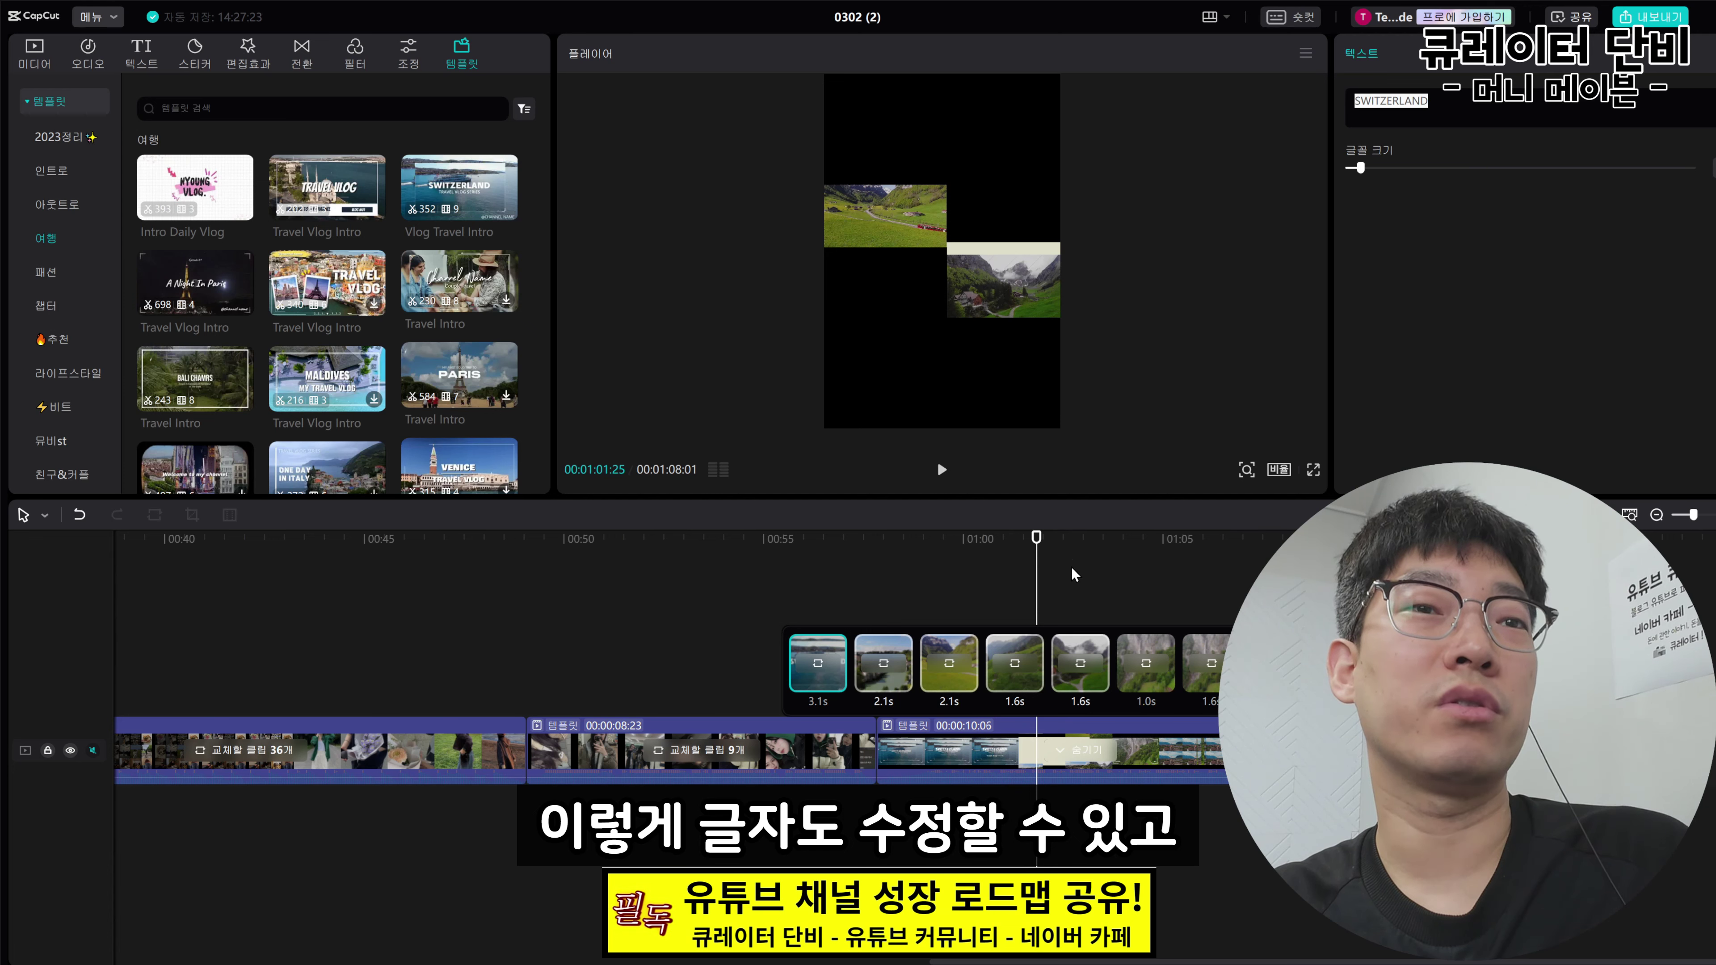
pyautogui.click(1051, 539)
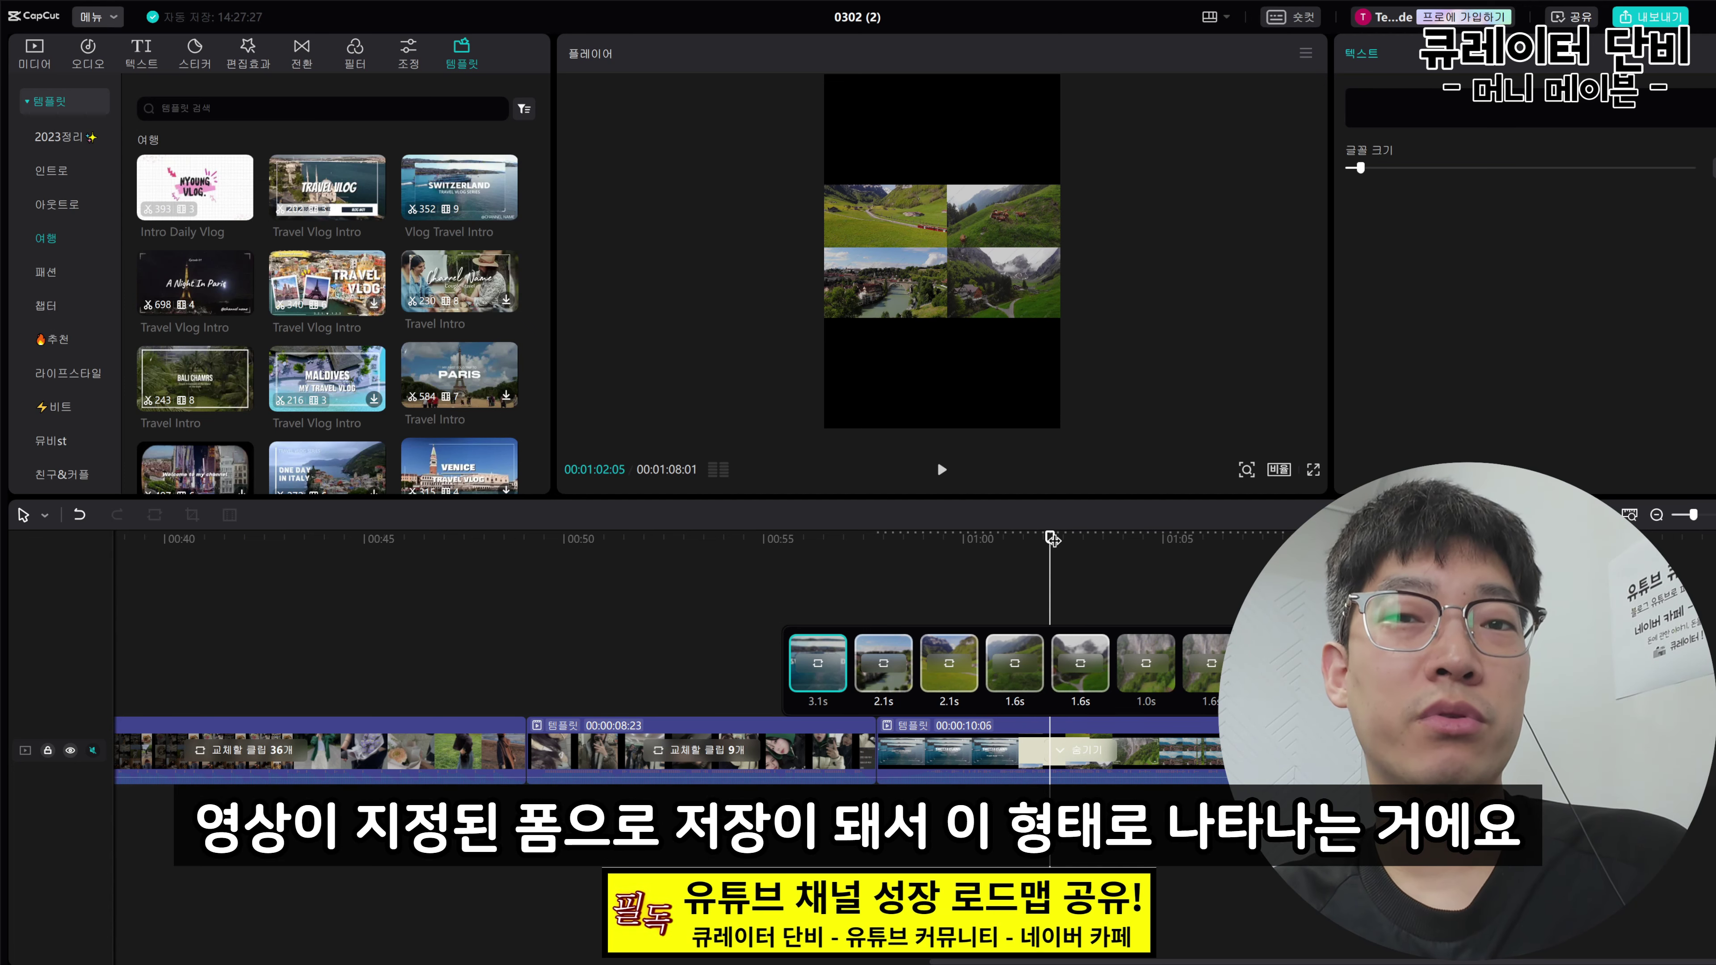
pyautogui.press('space')
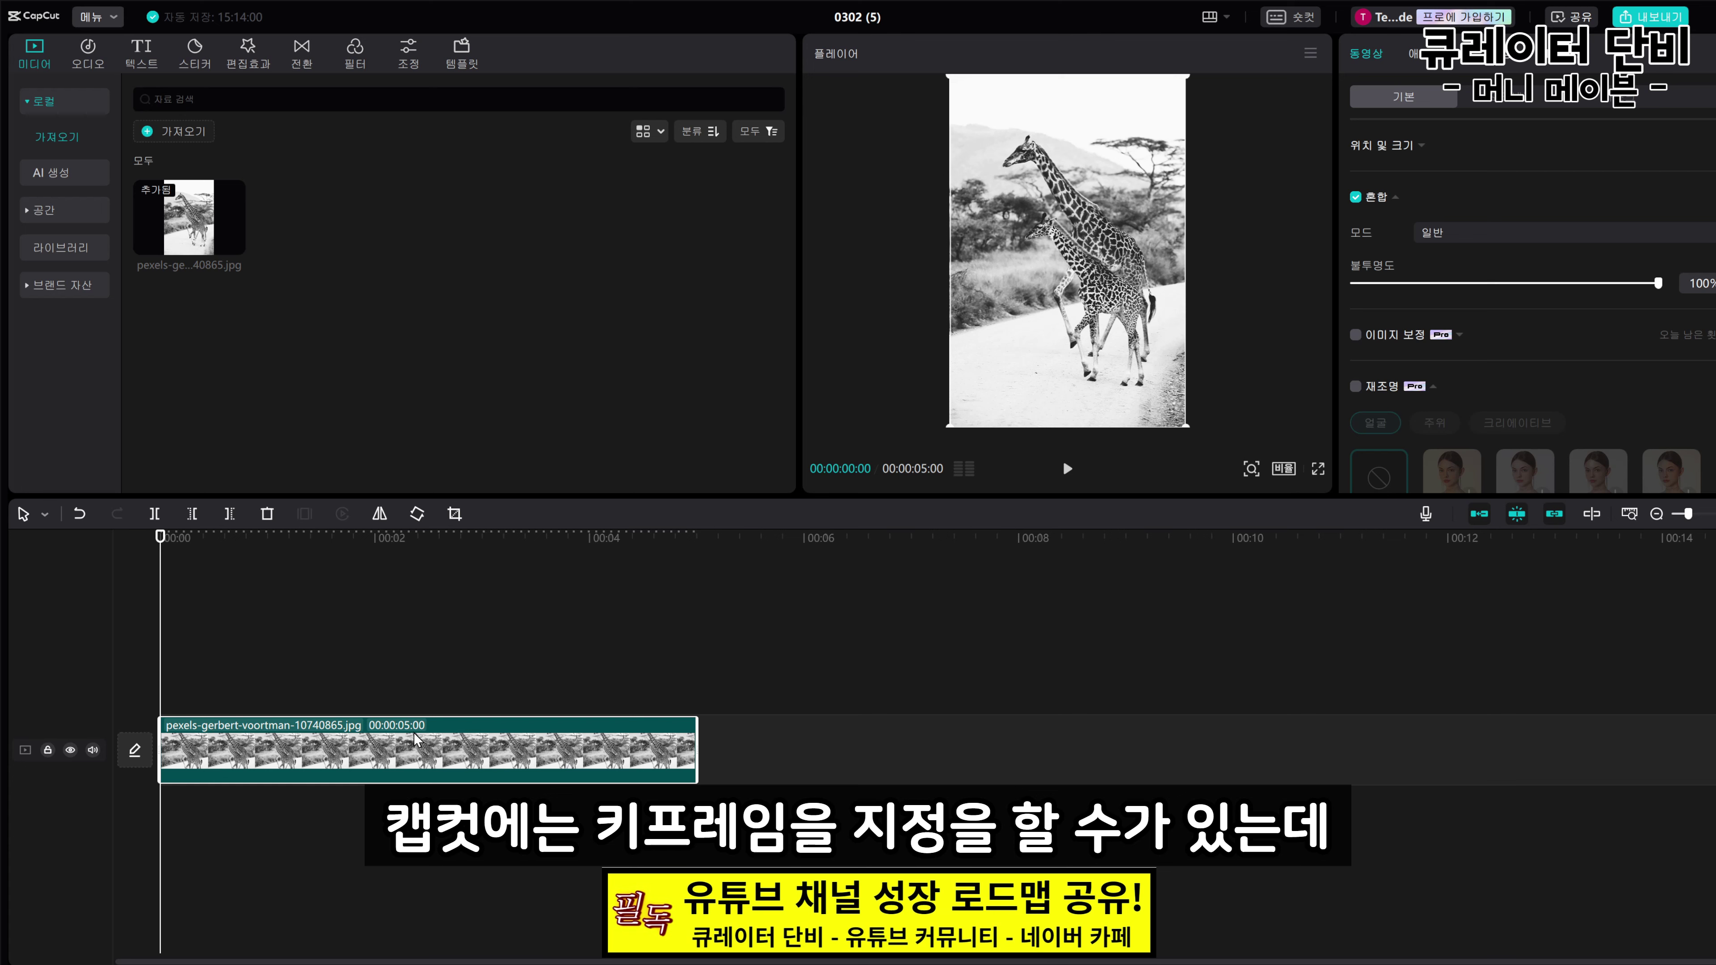
# Add keyframes to the giraffe photo clip at 00:00:00:26 and at about 2.5 seconds
pyautogui.moveTo(162, 538); pyautogui.dragTo(253, 546)
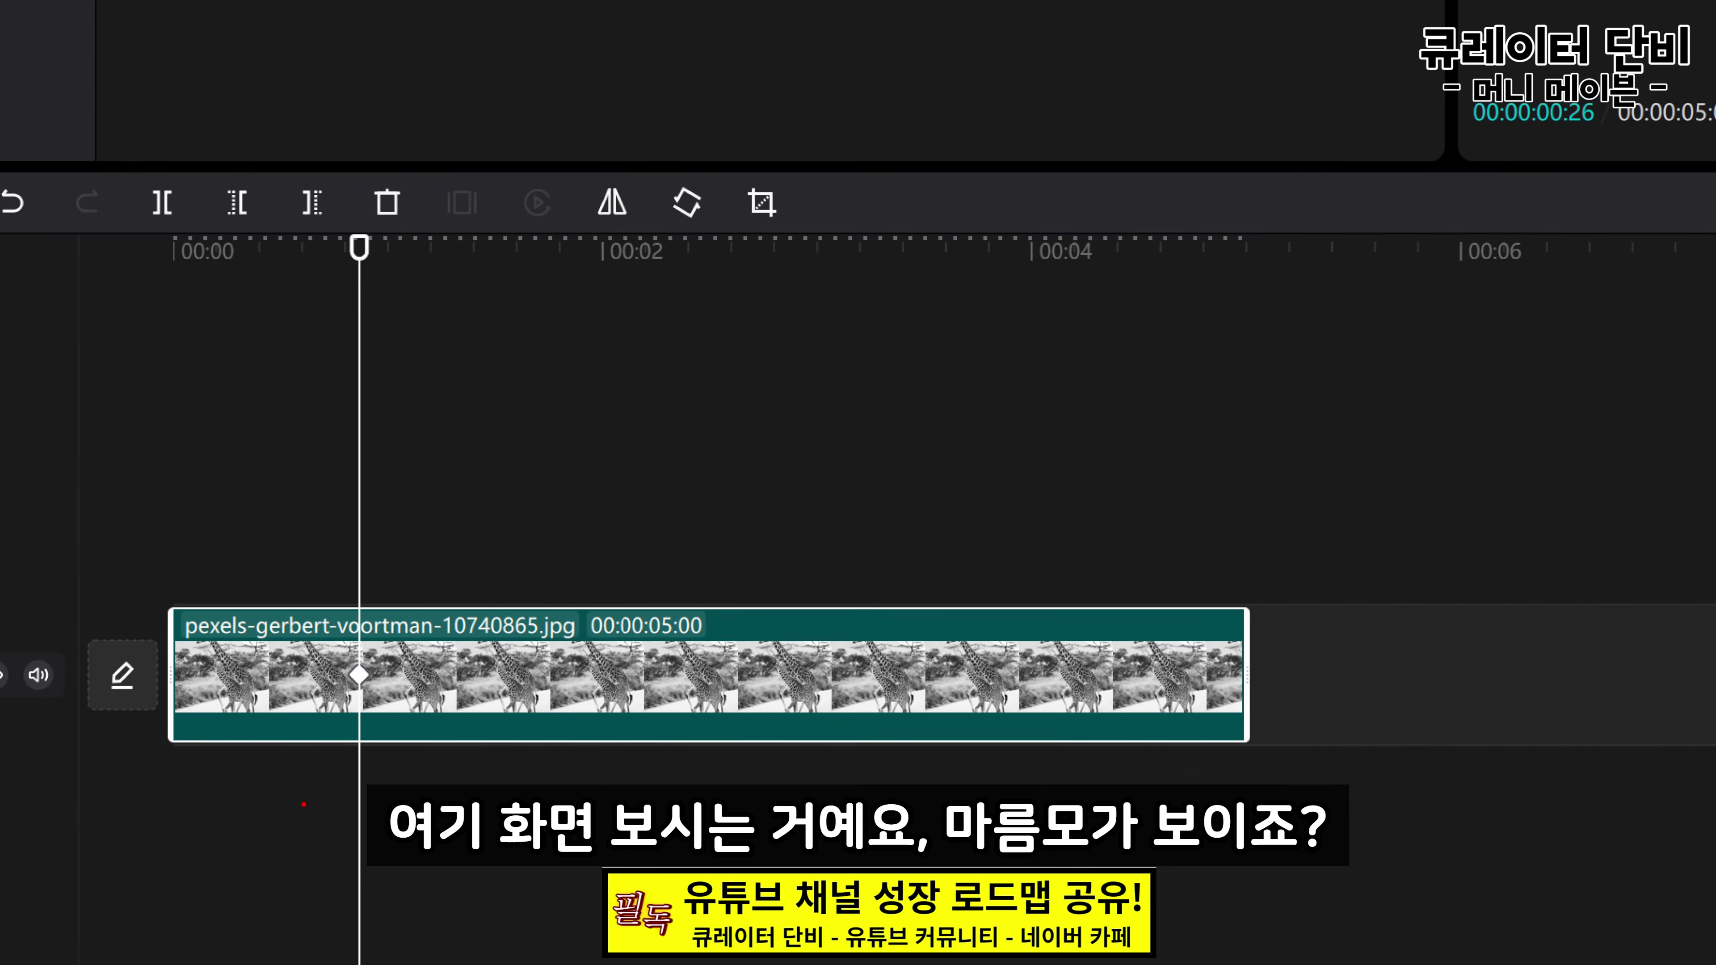
pyautogui.moveTo(283, 789)
pyautogui.mouseDown()
pyautogui.moveTo(213, 786)
pyautogui.moveTo(284, 714)
pyautogui.mouseUp()
pyautogui.click(700, 658)
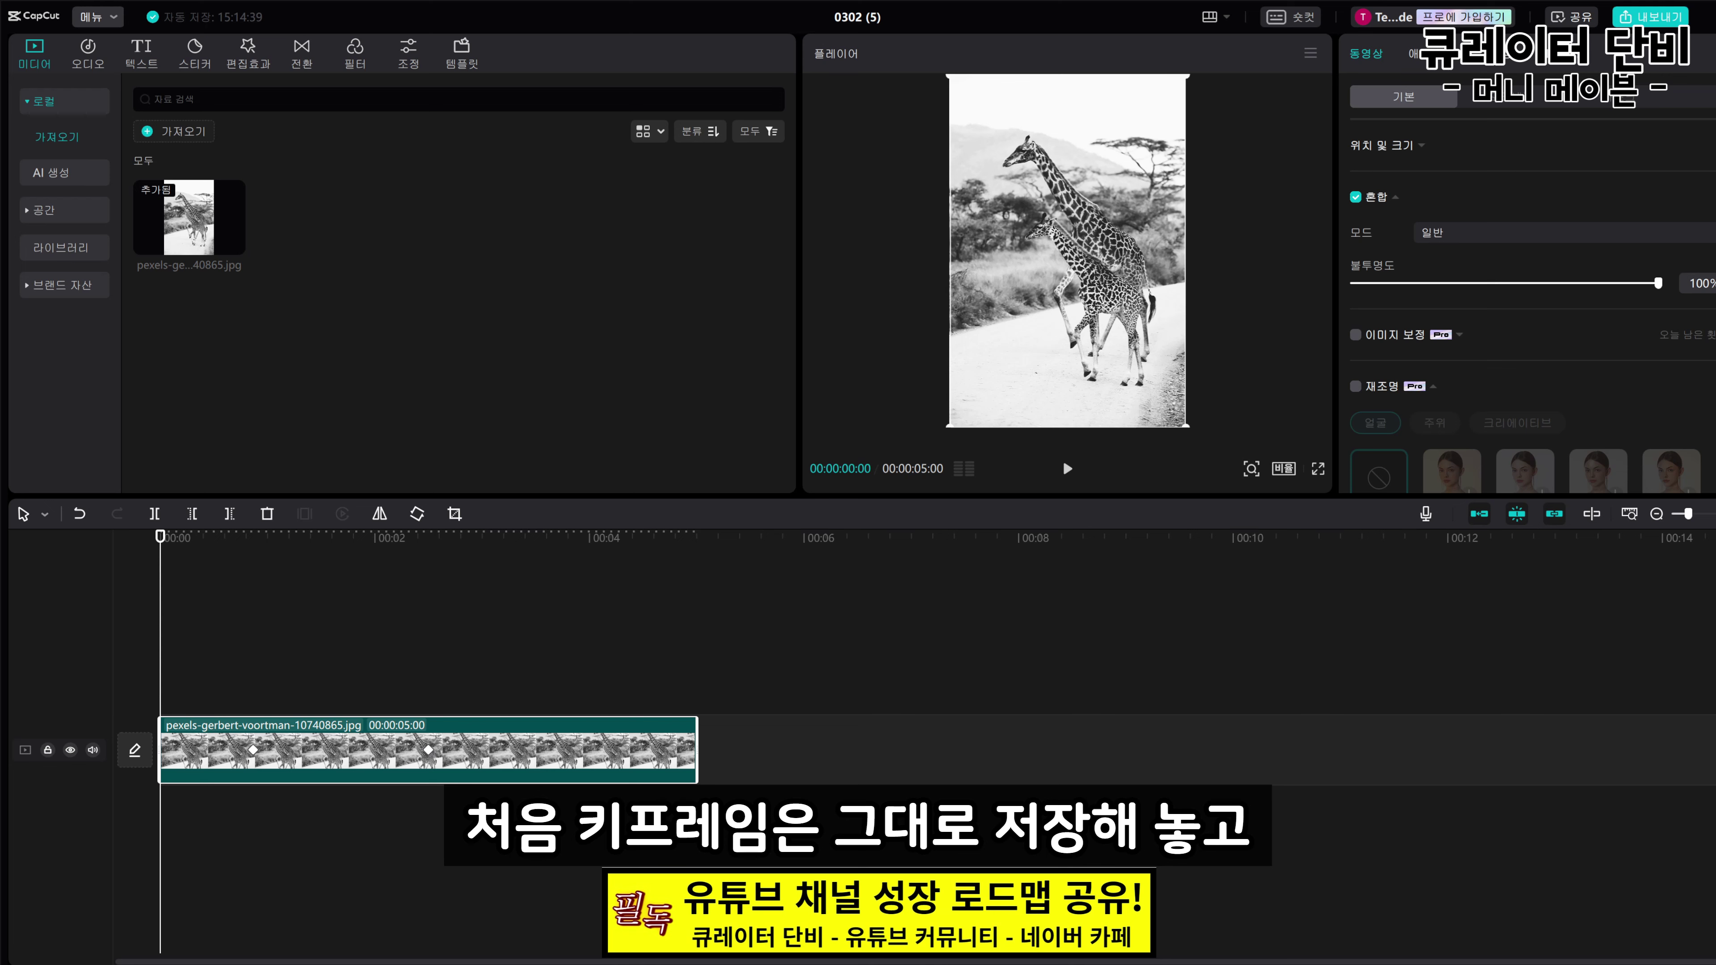
# Enlarge and reposition the giraffe photo at the second keyframe and play the clip from the start
pyautogui.click(253, 750)
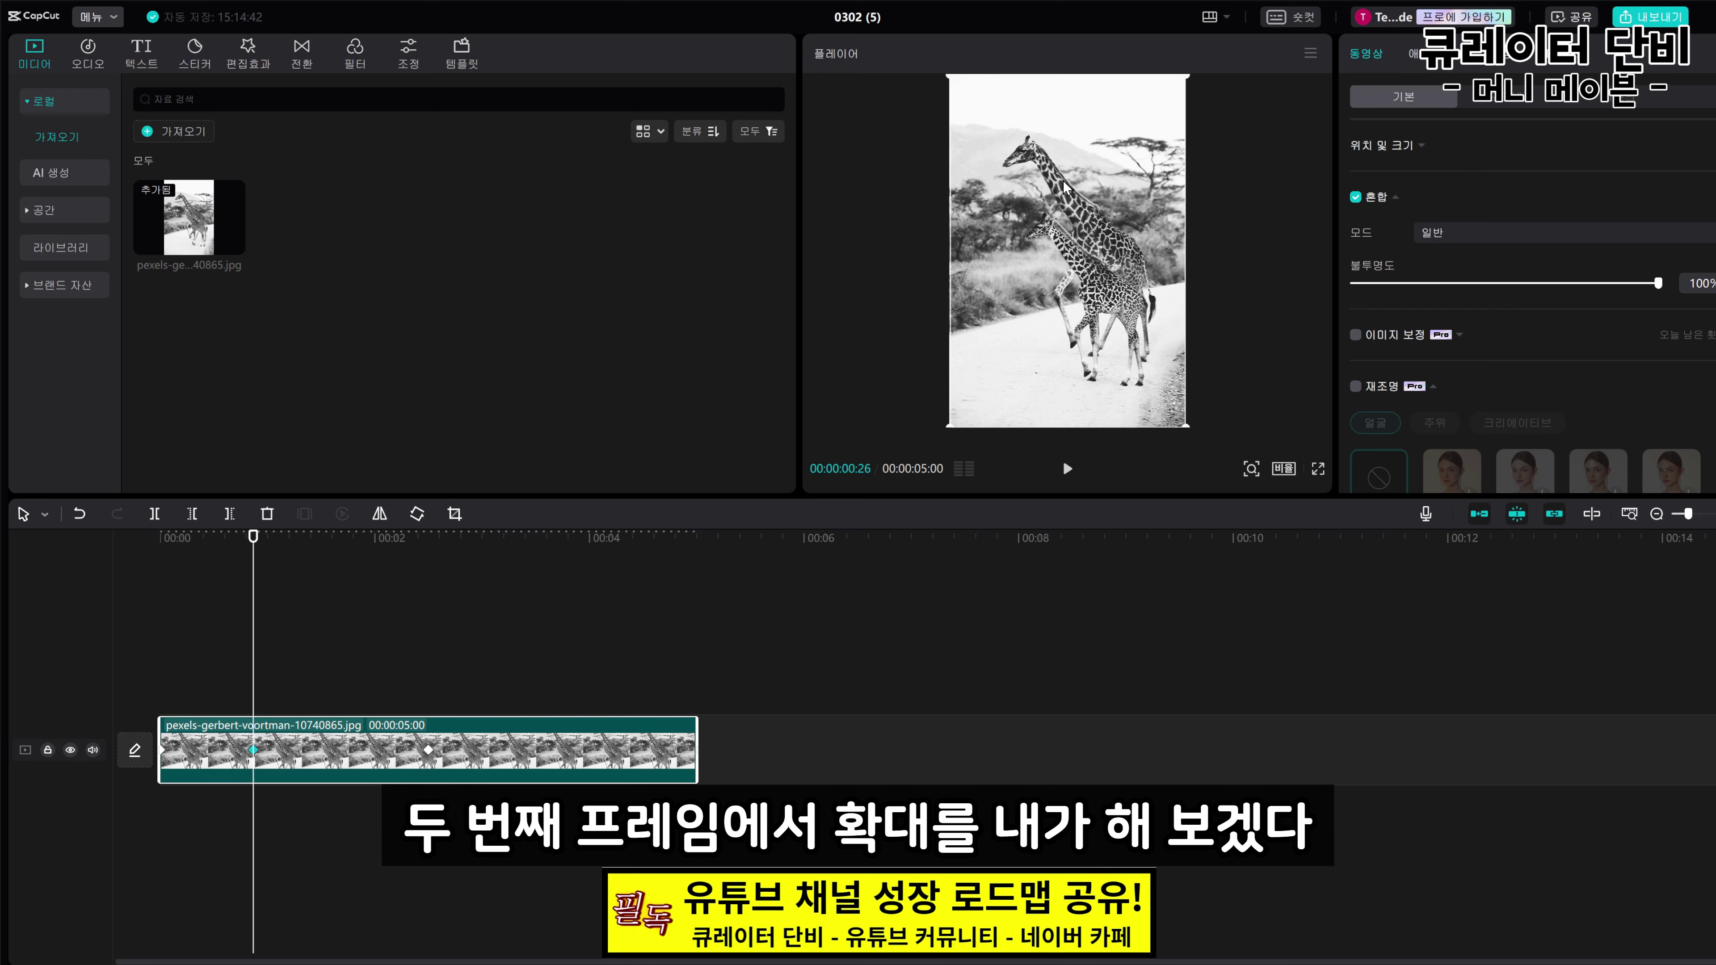
pyautogui.moveTo(1188, 425); pyautogui.dragTo(1379, 582)
pyautogui.moveTo(1066, 292); pyautogui.dragTo(1106, 457)
pyautogui.moveTo(921, 109); pyautogui.dragTo(817, 13)
pyautogui.moveTo(1063, 284); pyautogui.dragTo(1114, 308)
pyautogui.moveTo(251, 539); pyautogui.dragTo(131, 542)
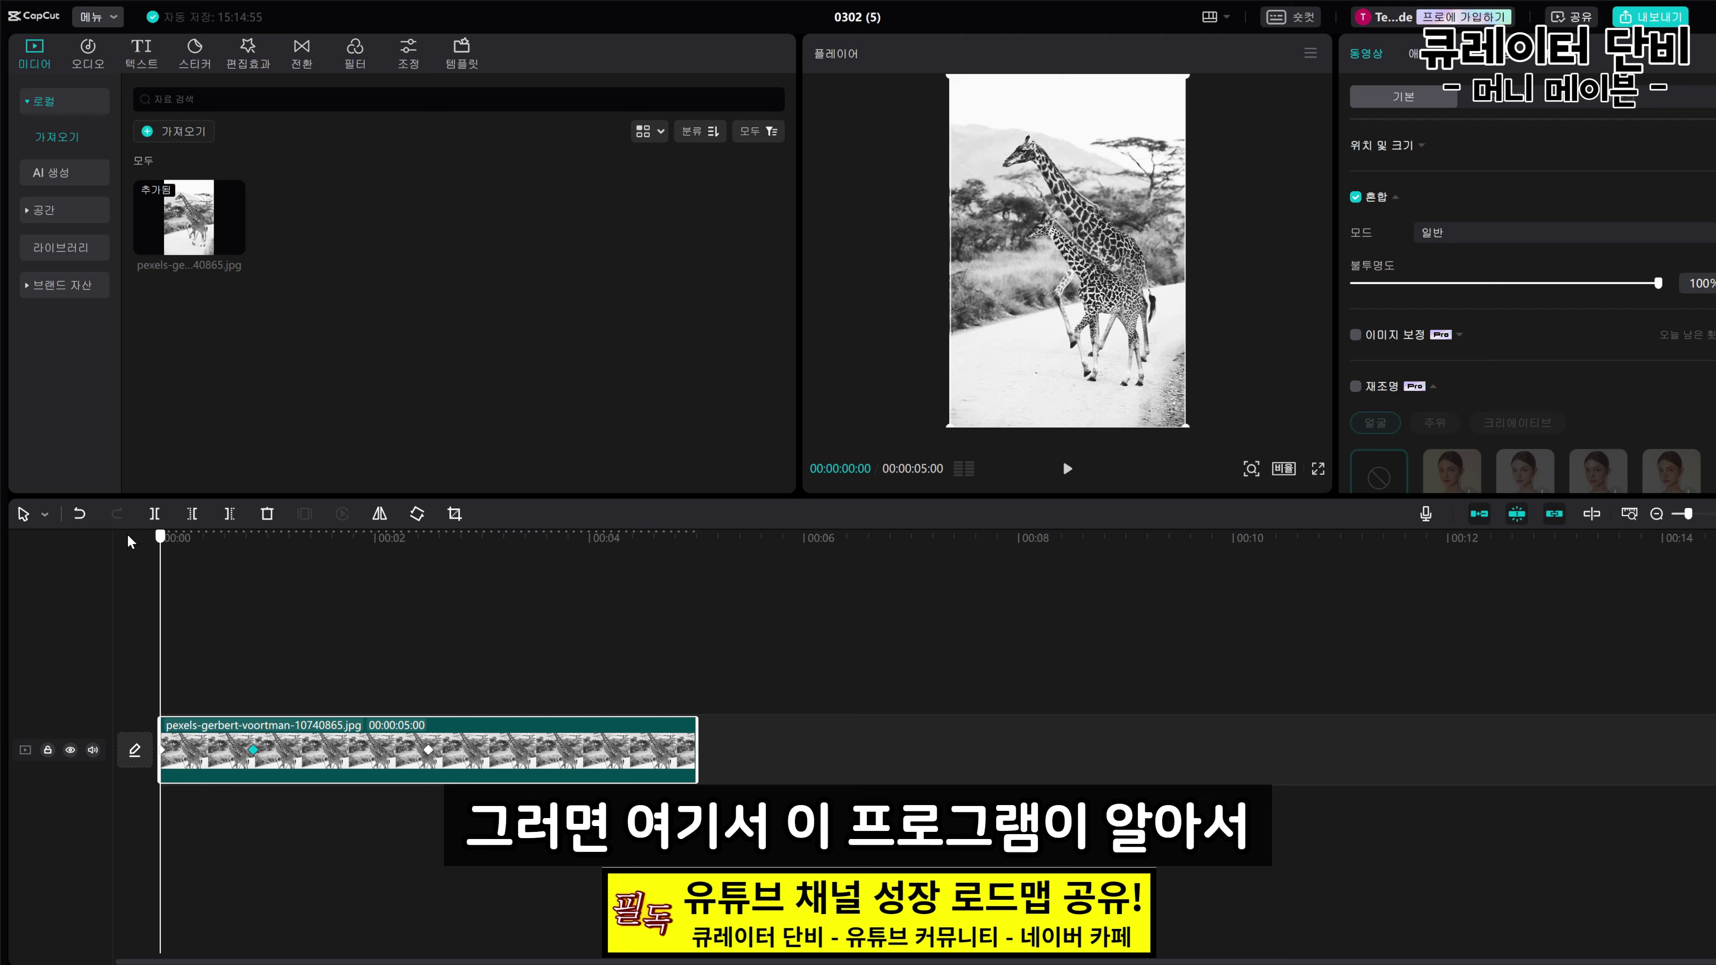
pyautogui.press('space')
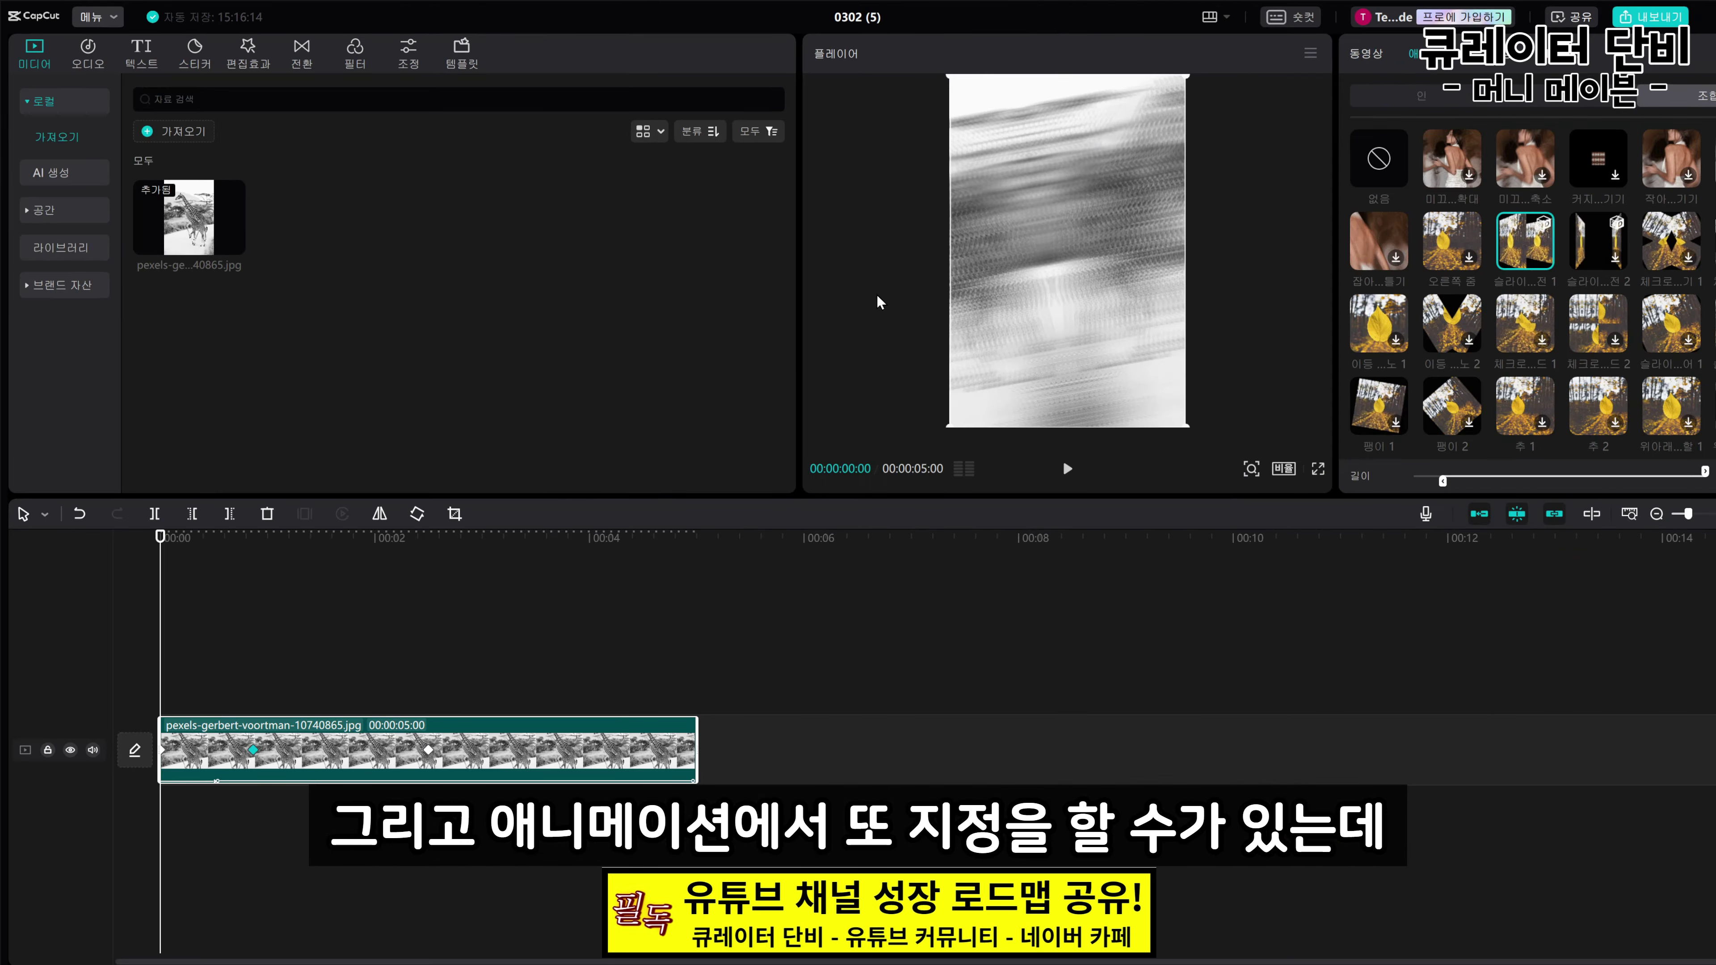
# Select the giraffe photo clip and play its combo animation from the start
pyautogui.click(300, 728)
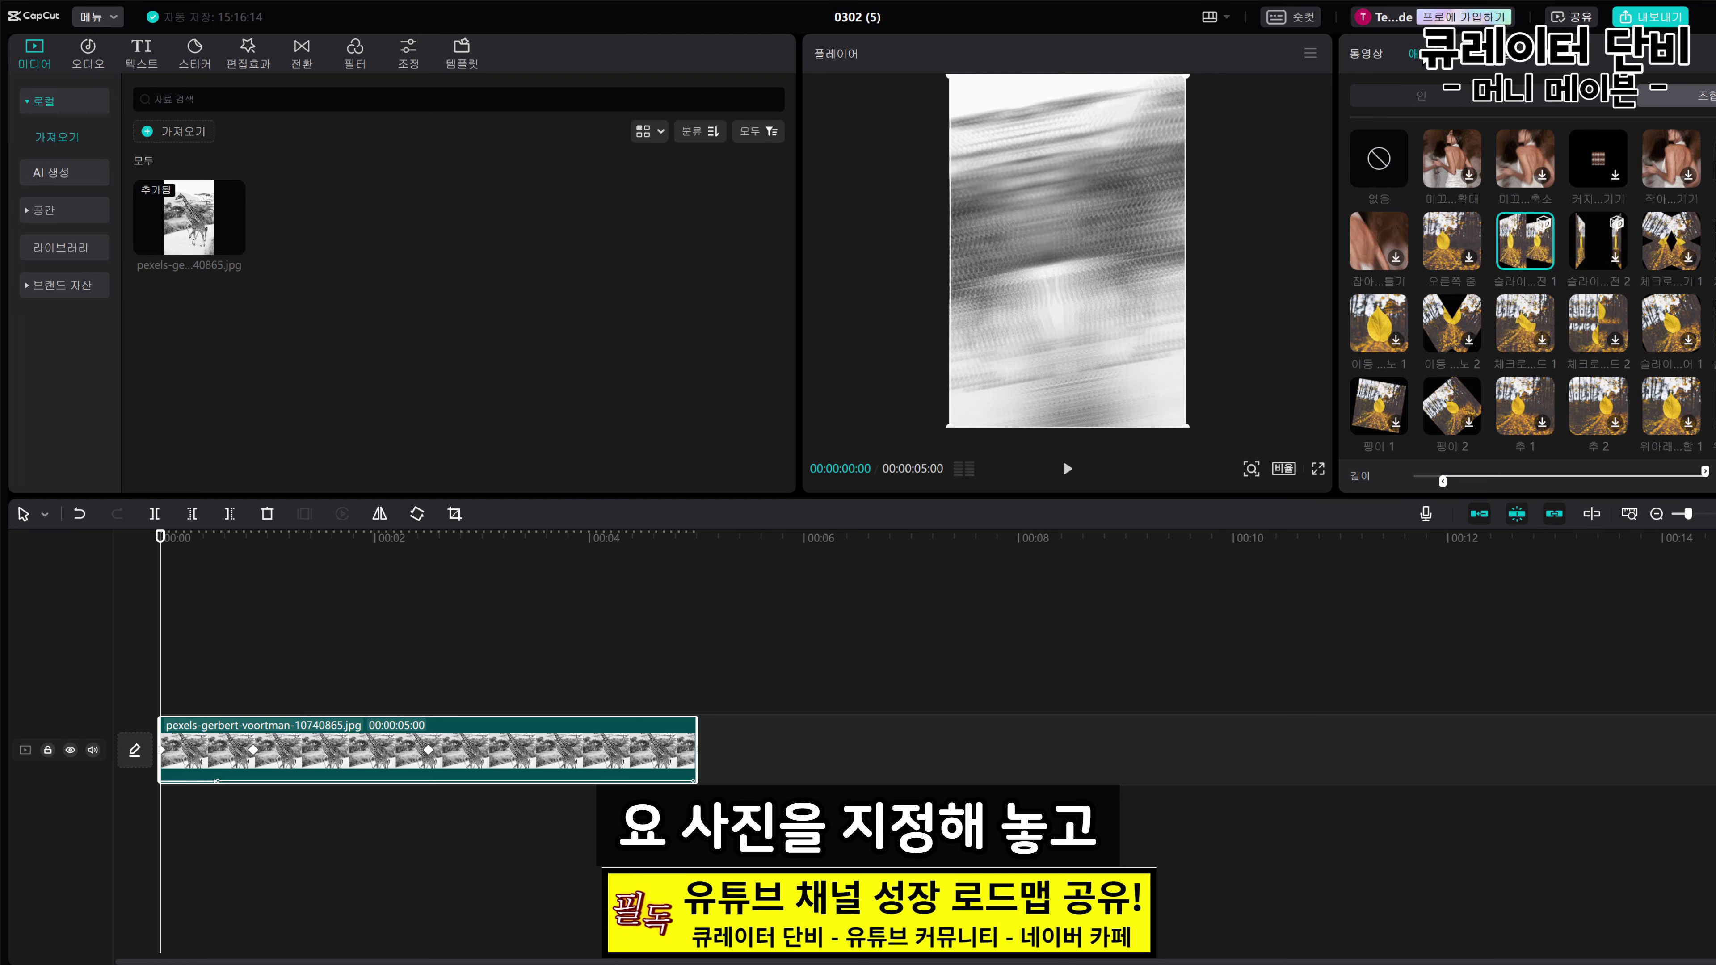
pyautogui.click(1365, 53)
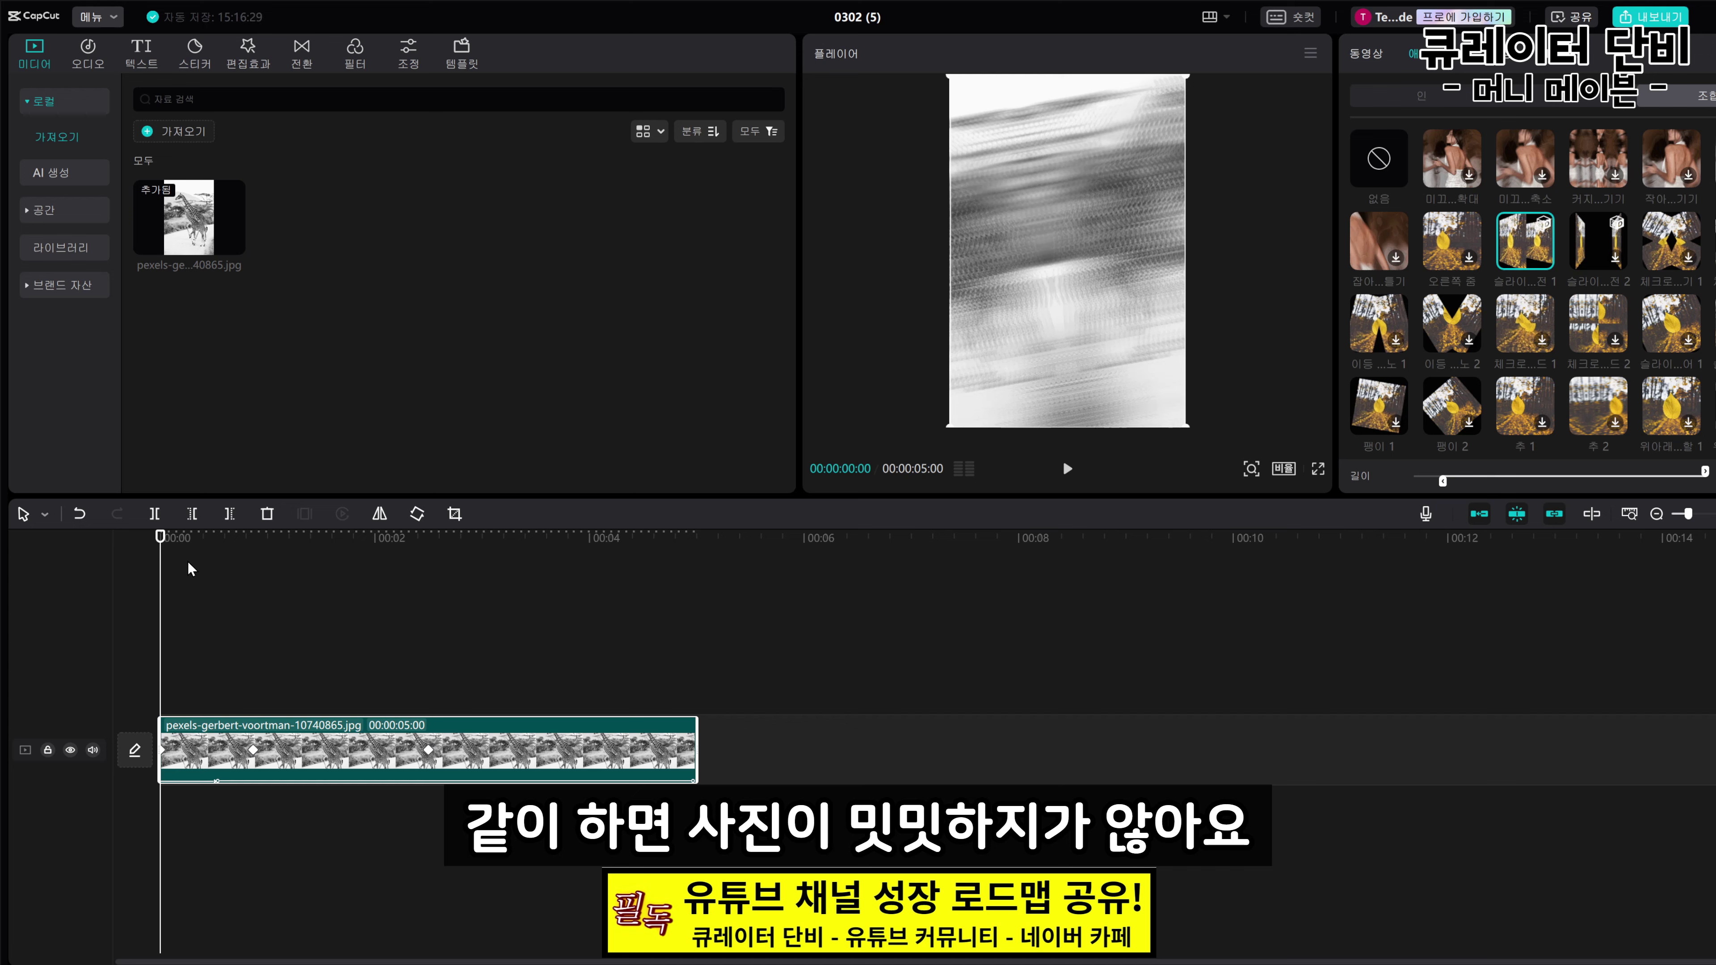
pyautogui.press('space')
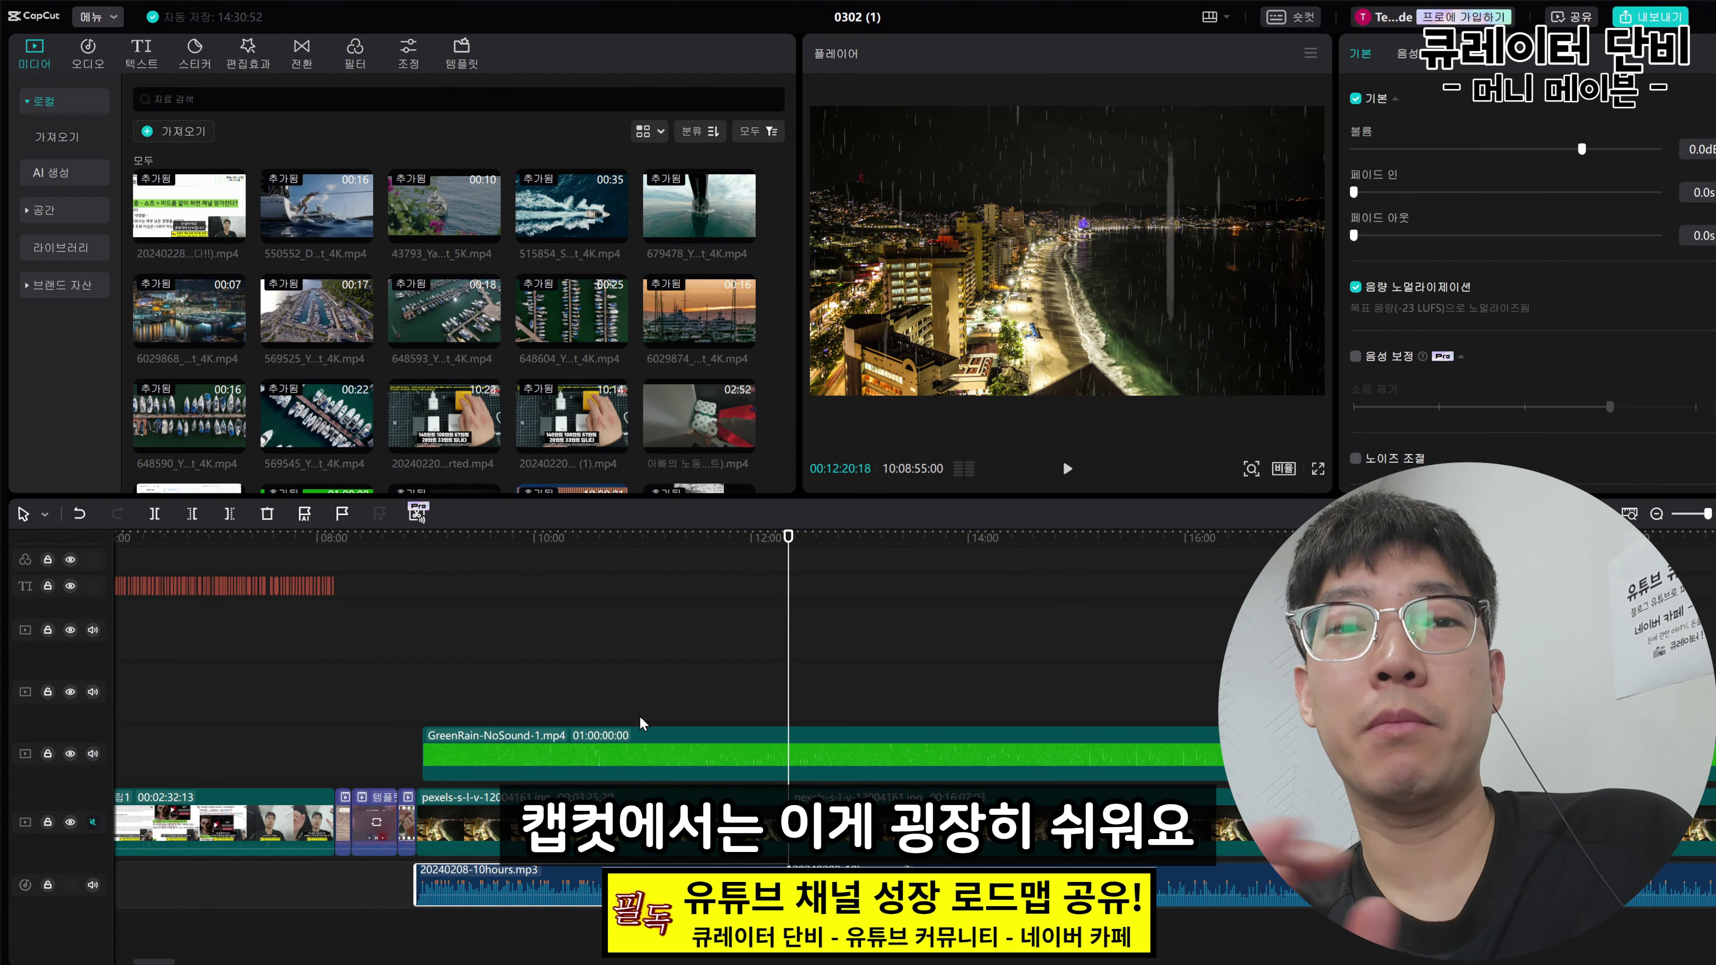
pyautogui.scroll(-2, 1444, 365)
pyautogui.scroll(-2, 1444, 366)
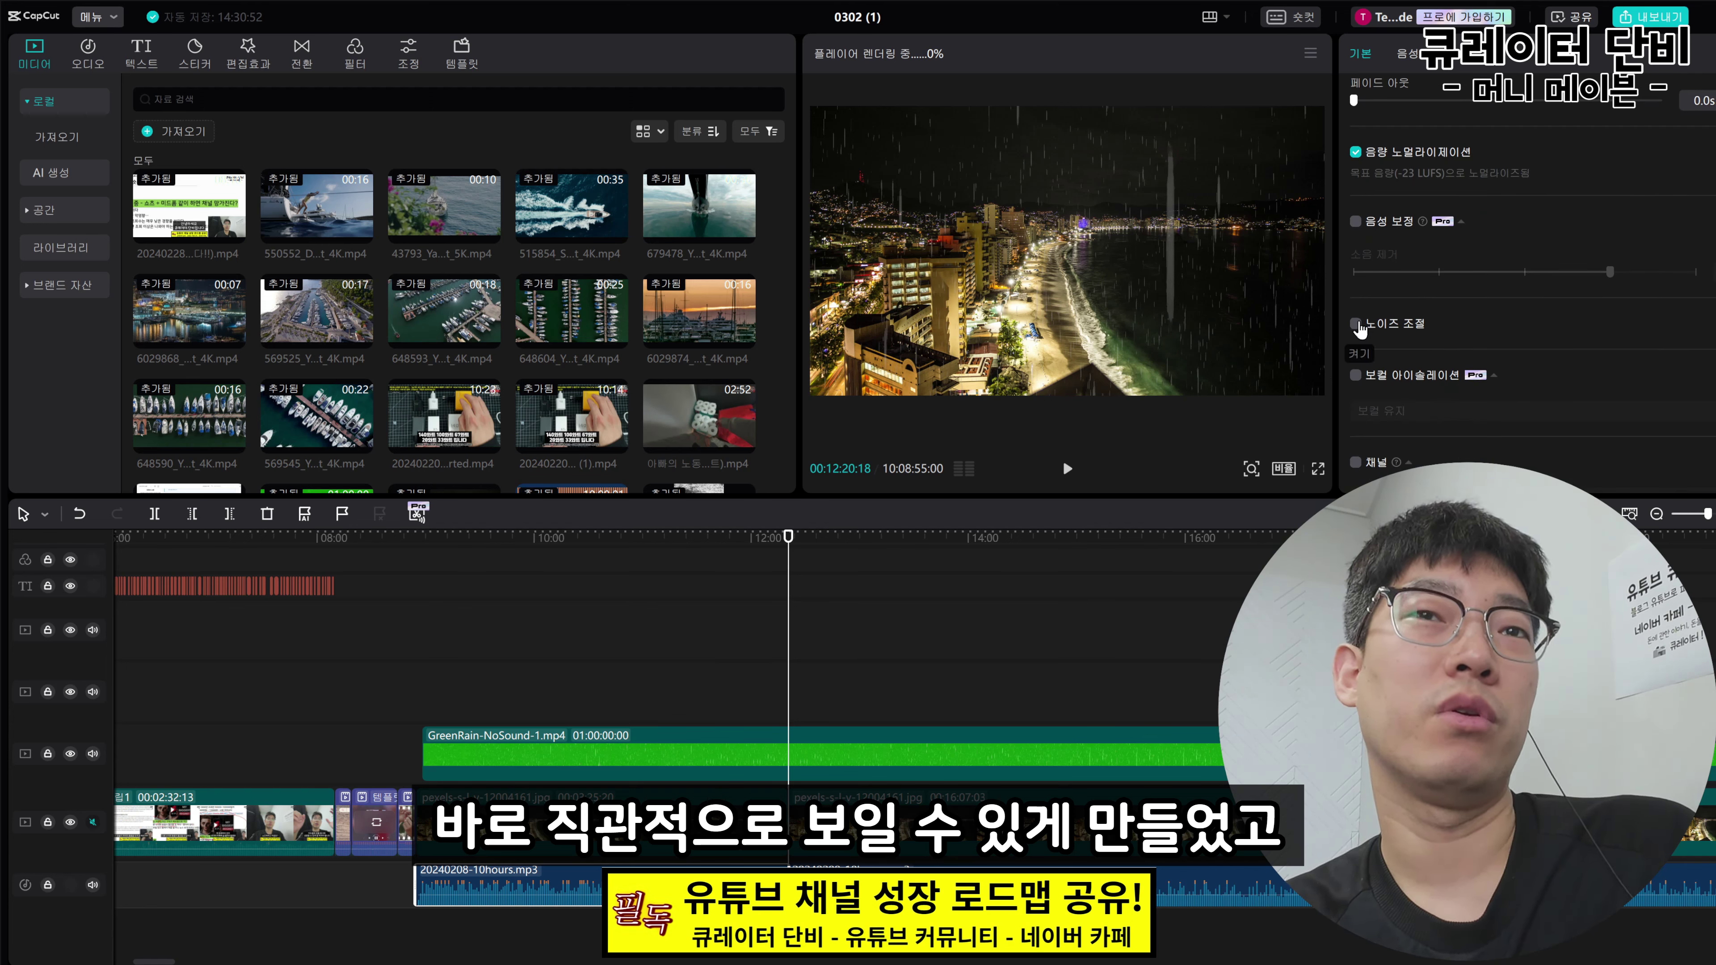
pyautogui.click(1356, 325)
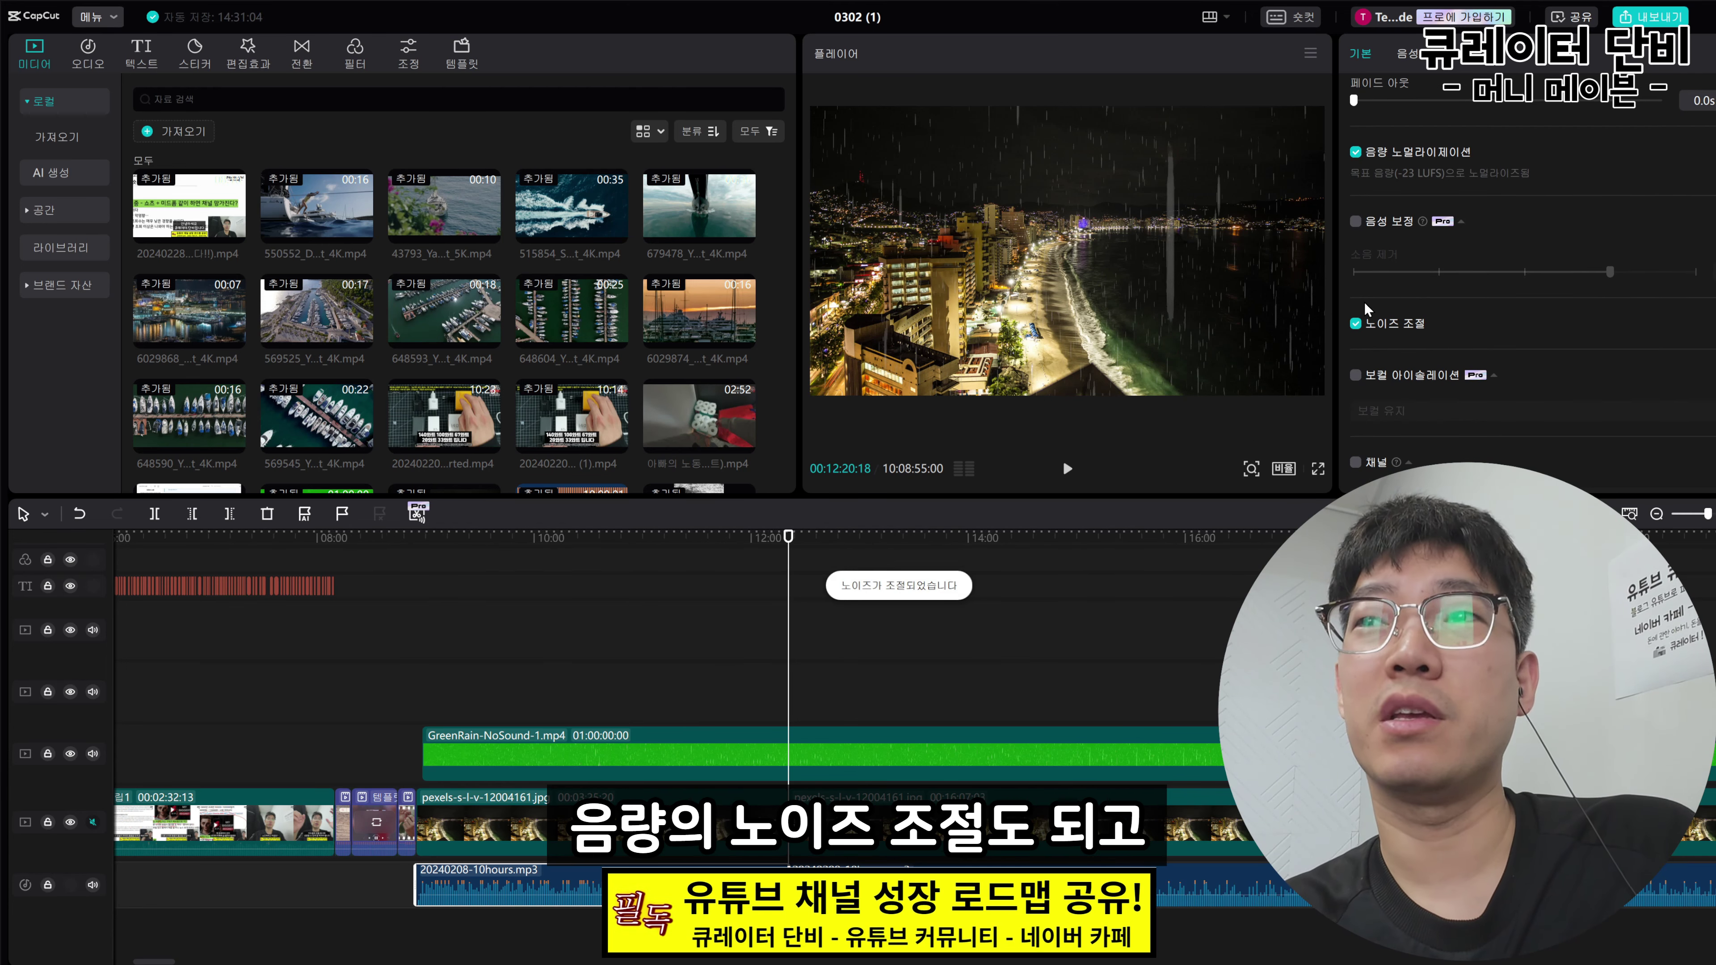
pyautogui.click(1356, 323)
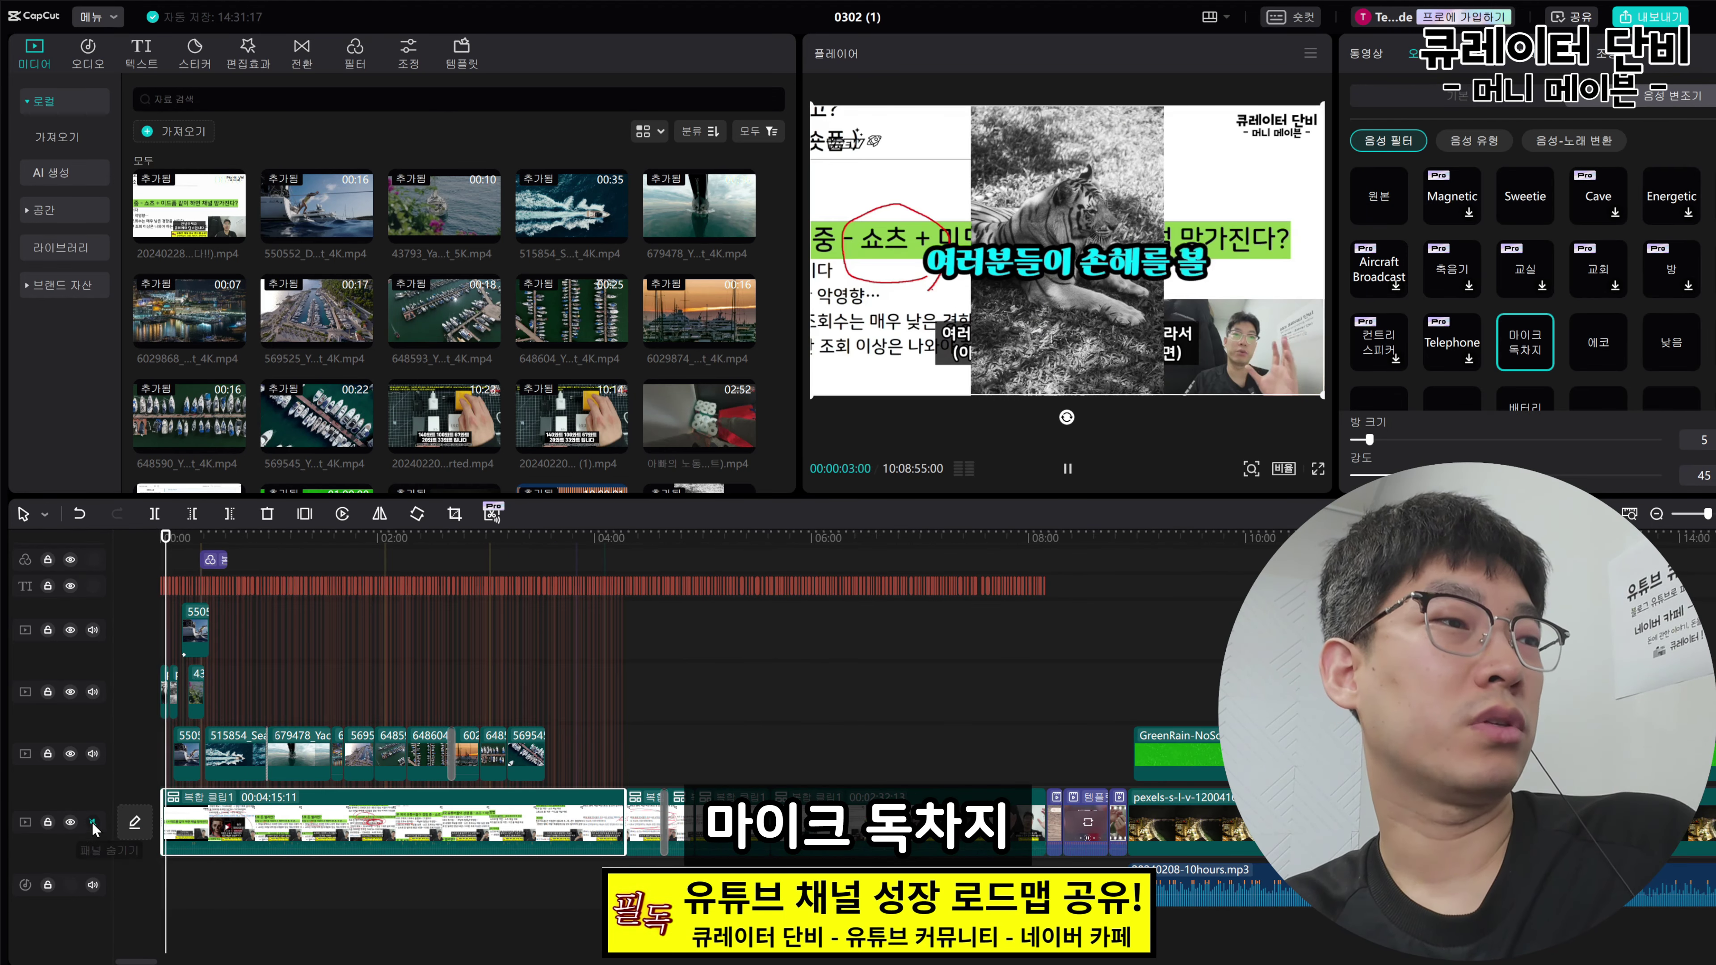
# Unmute the main video track and play part of the compound clip with the 마이크 독차지 voice filter
pyautogui.click(92, 822)
pyautogui.click(326, 539)
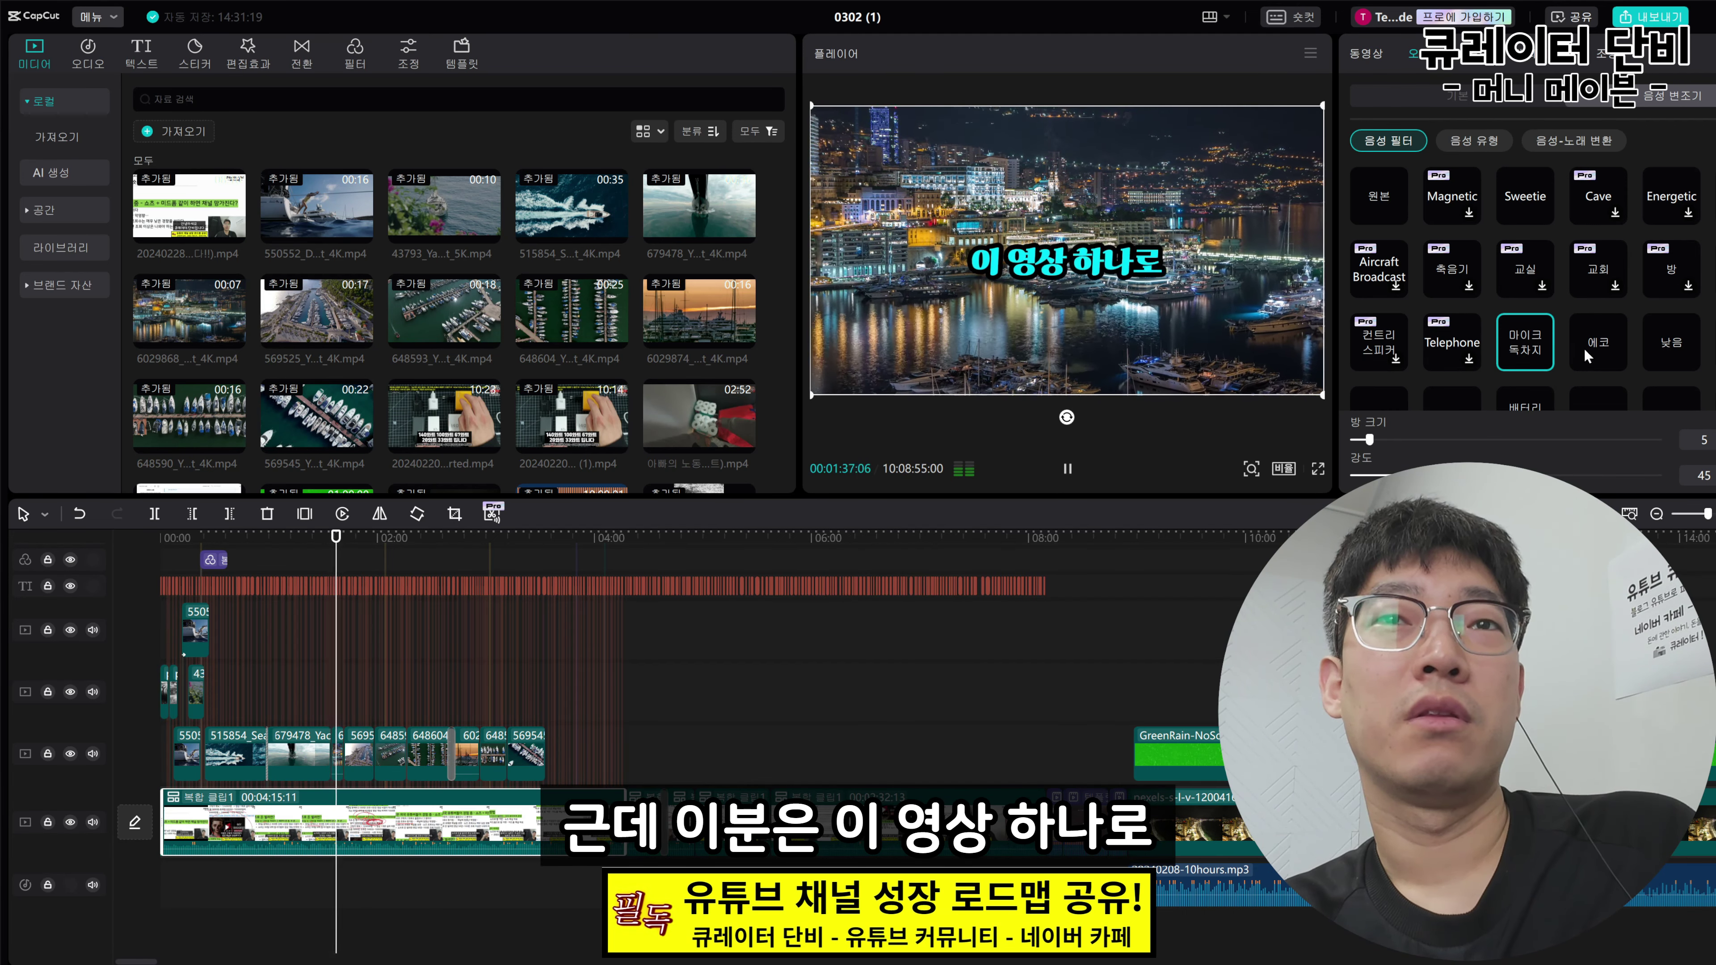
pyautogui.press('space')
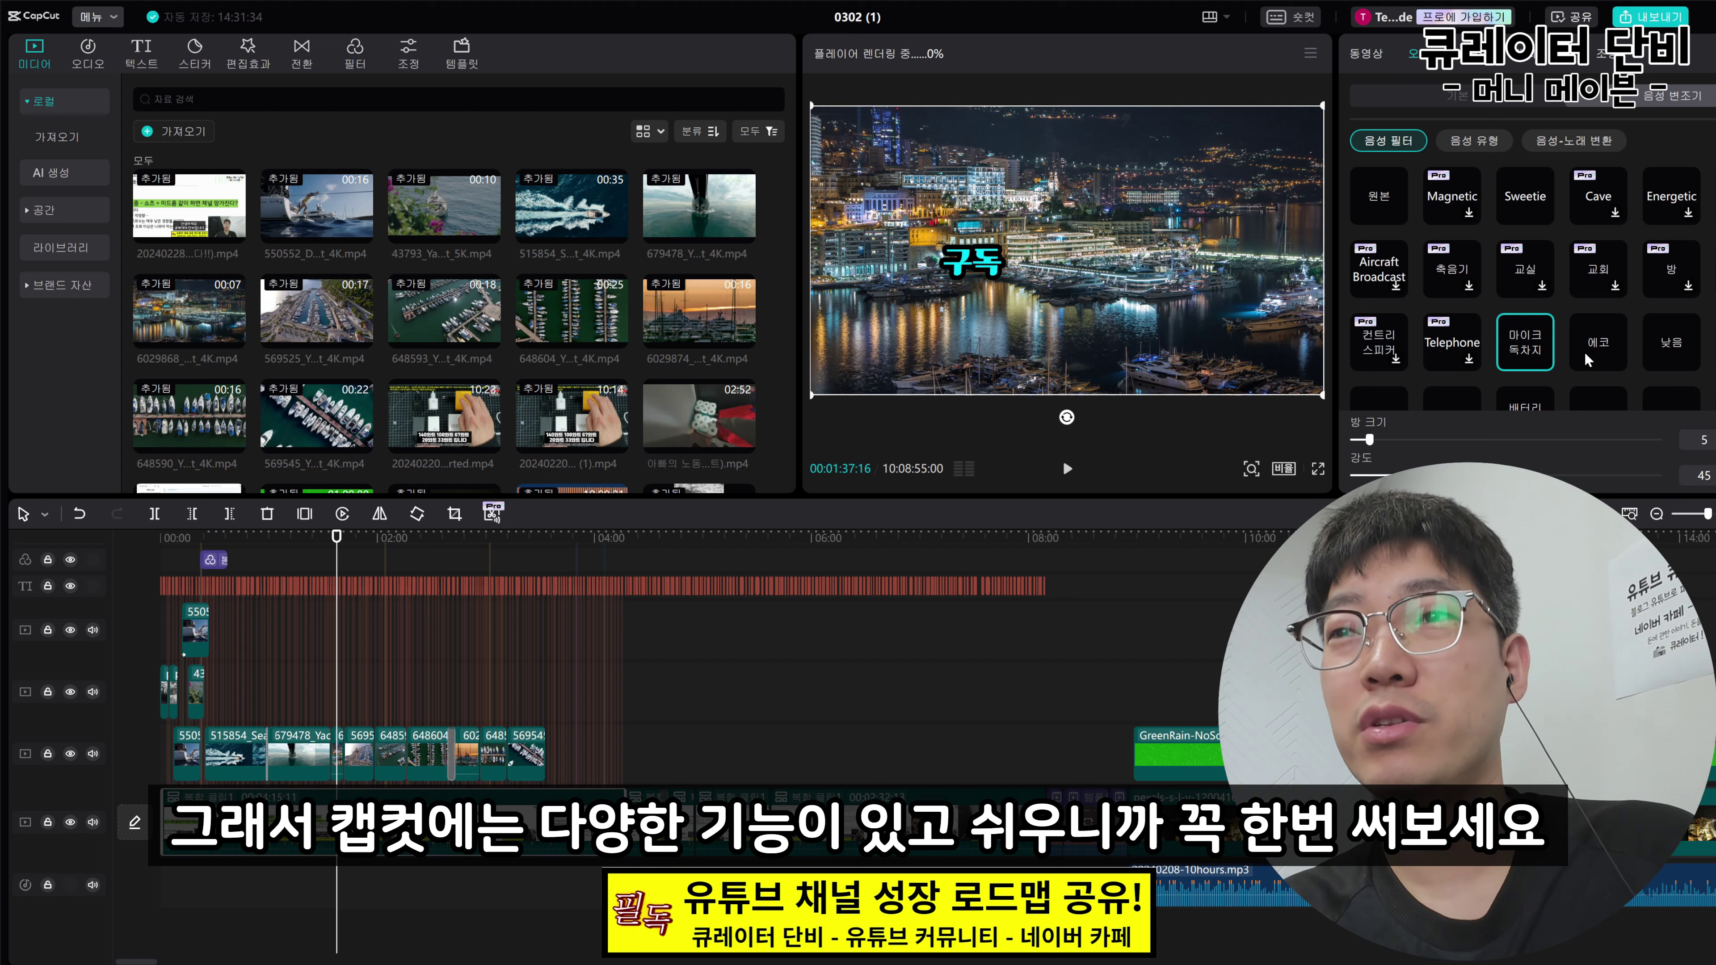
# Play the captioned video from 00:02:57:20 to check its automatic subtitles, and stop playback
pyautogui.click(482, 538)
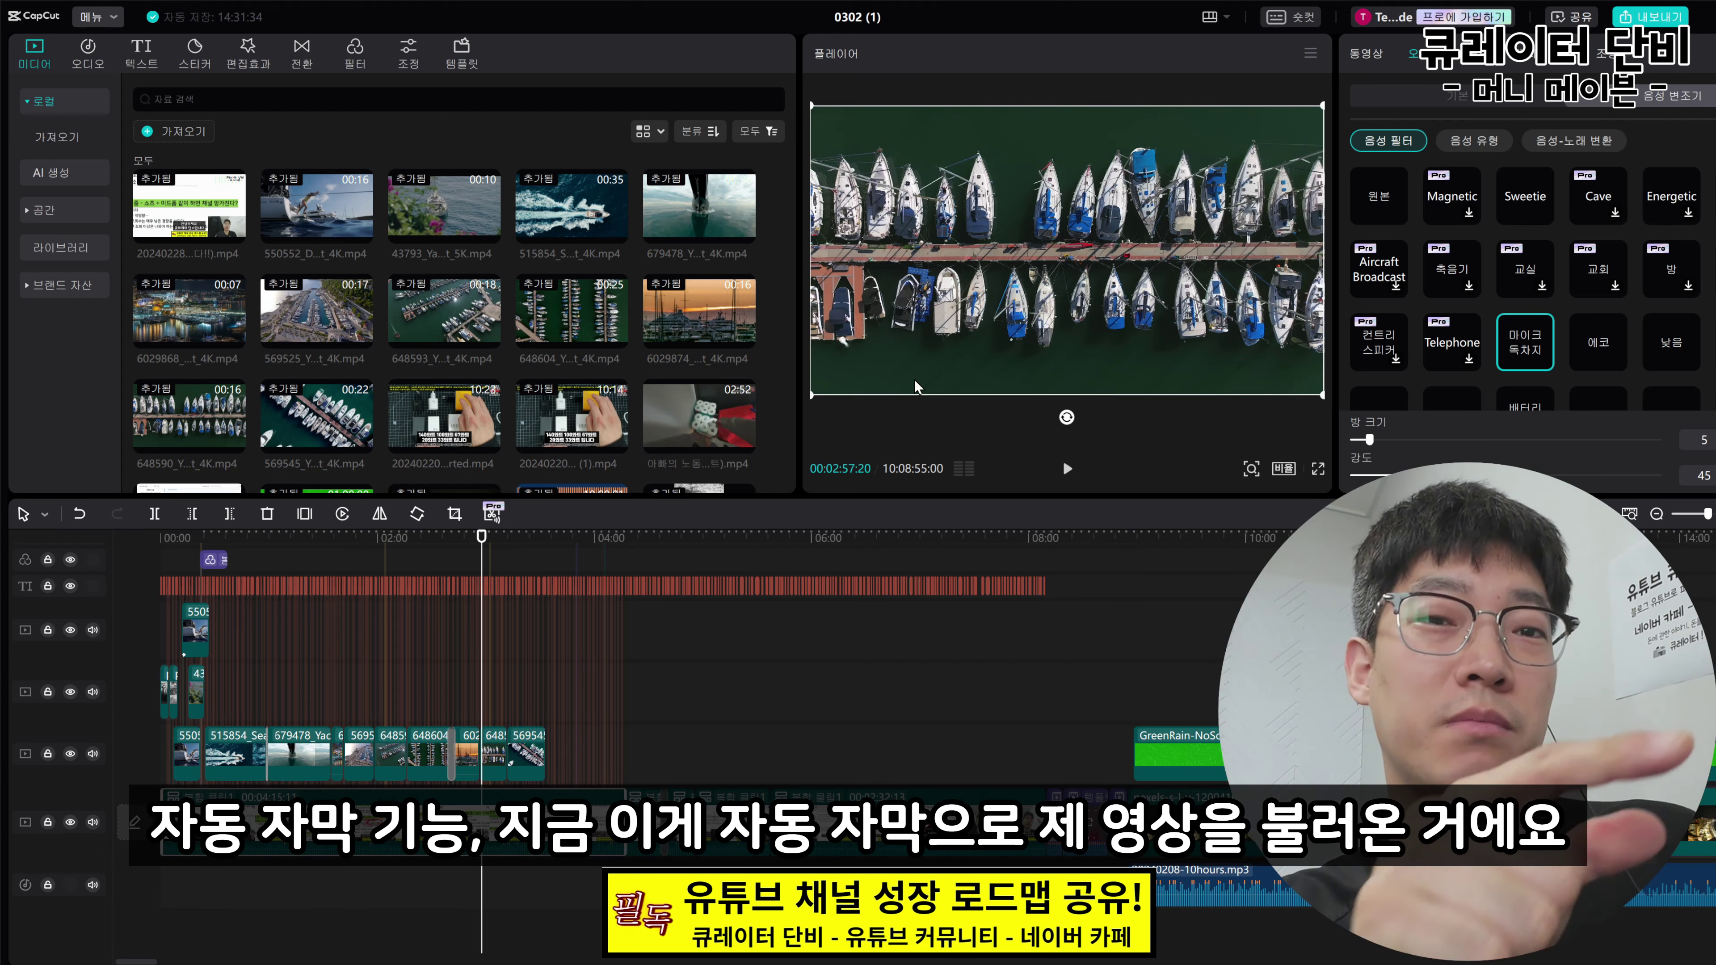
pyautogui.press('space')
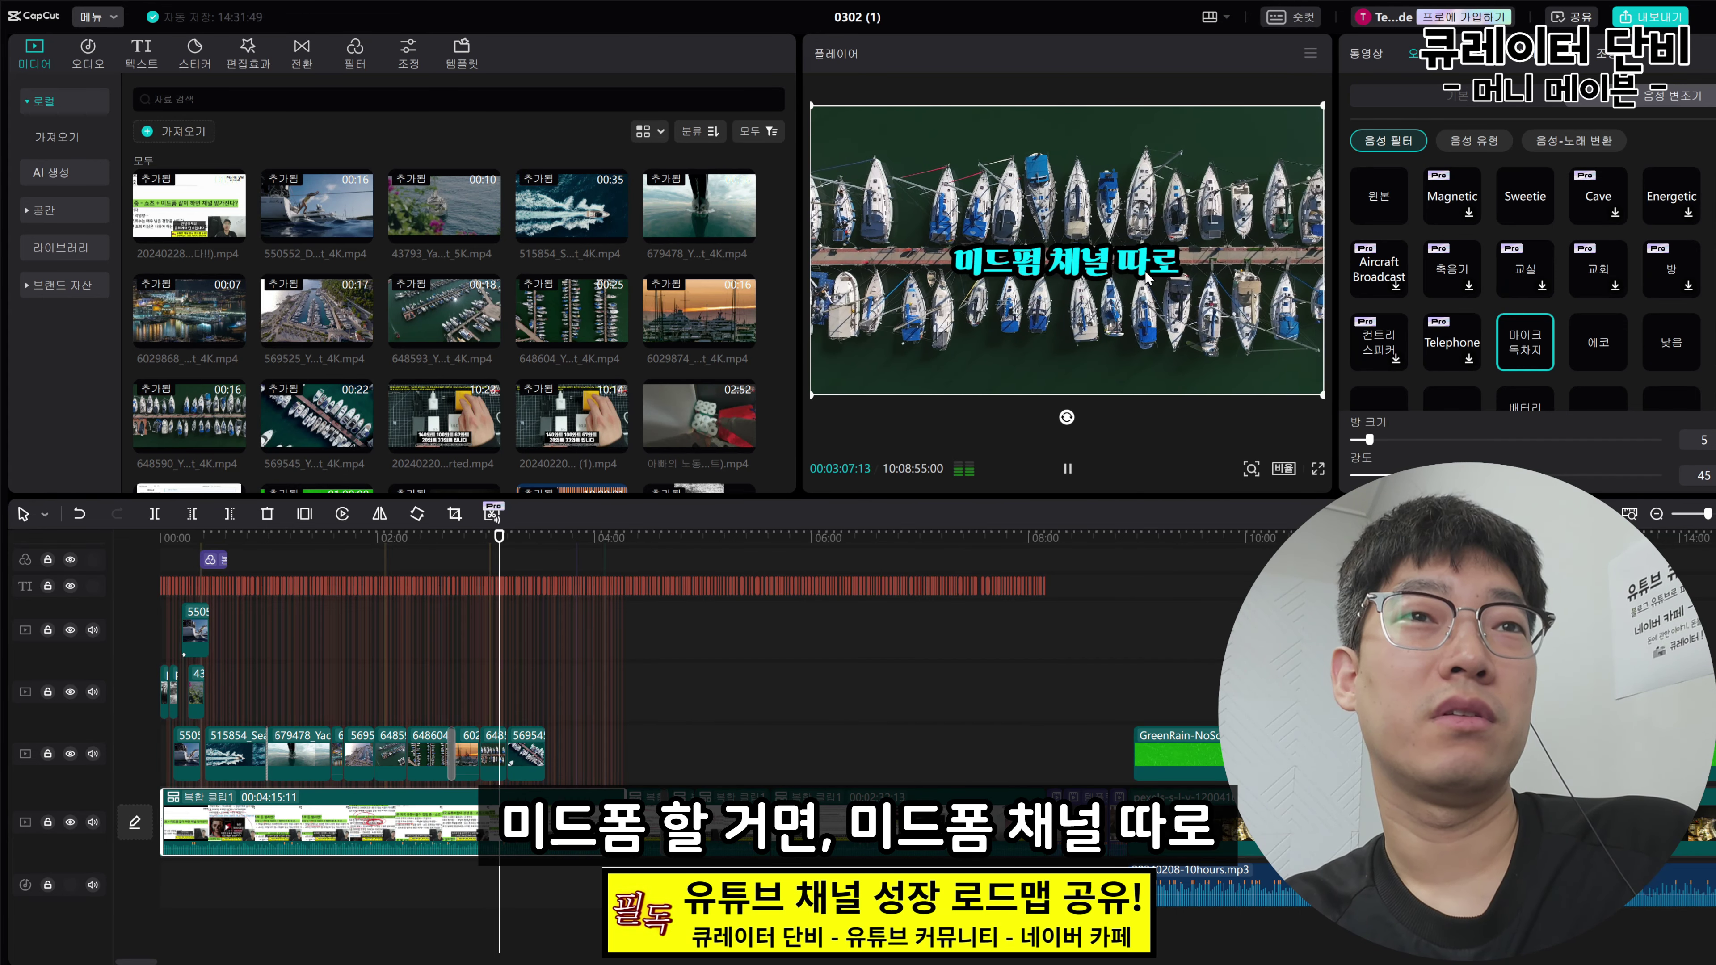
pyautogui.press('space')
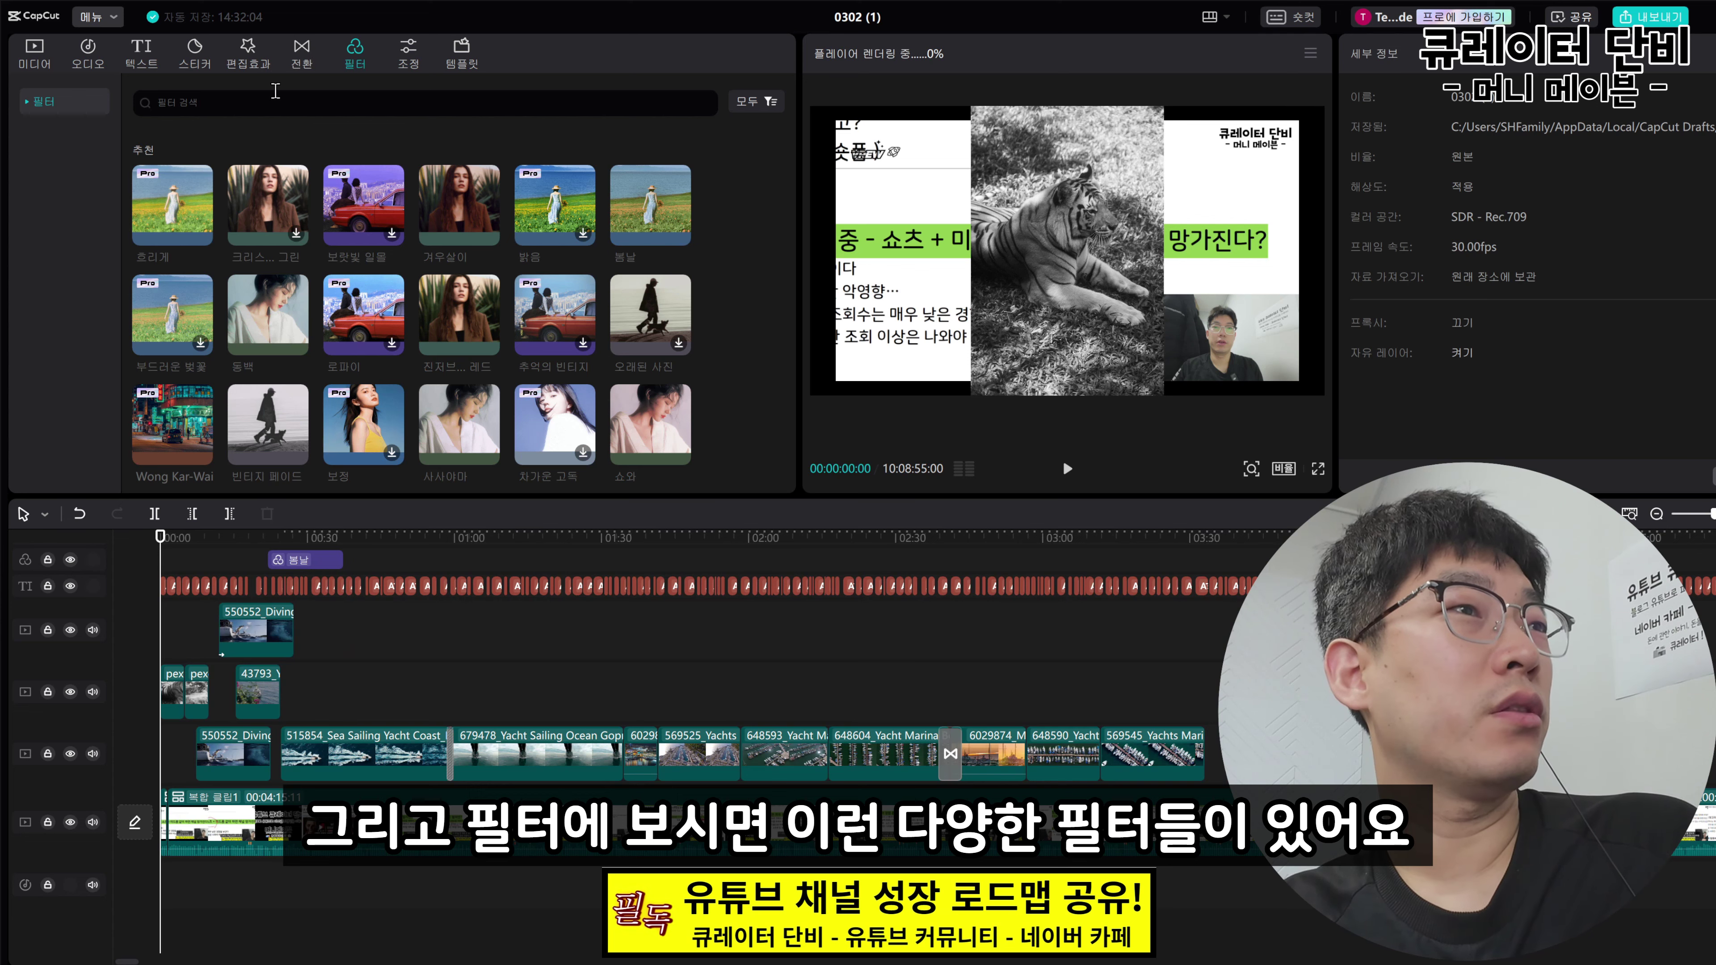
# Expand the filter categories and move the playhead to 00:00:49:24 on the timeline
pyautogui.click(63, 106)
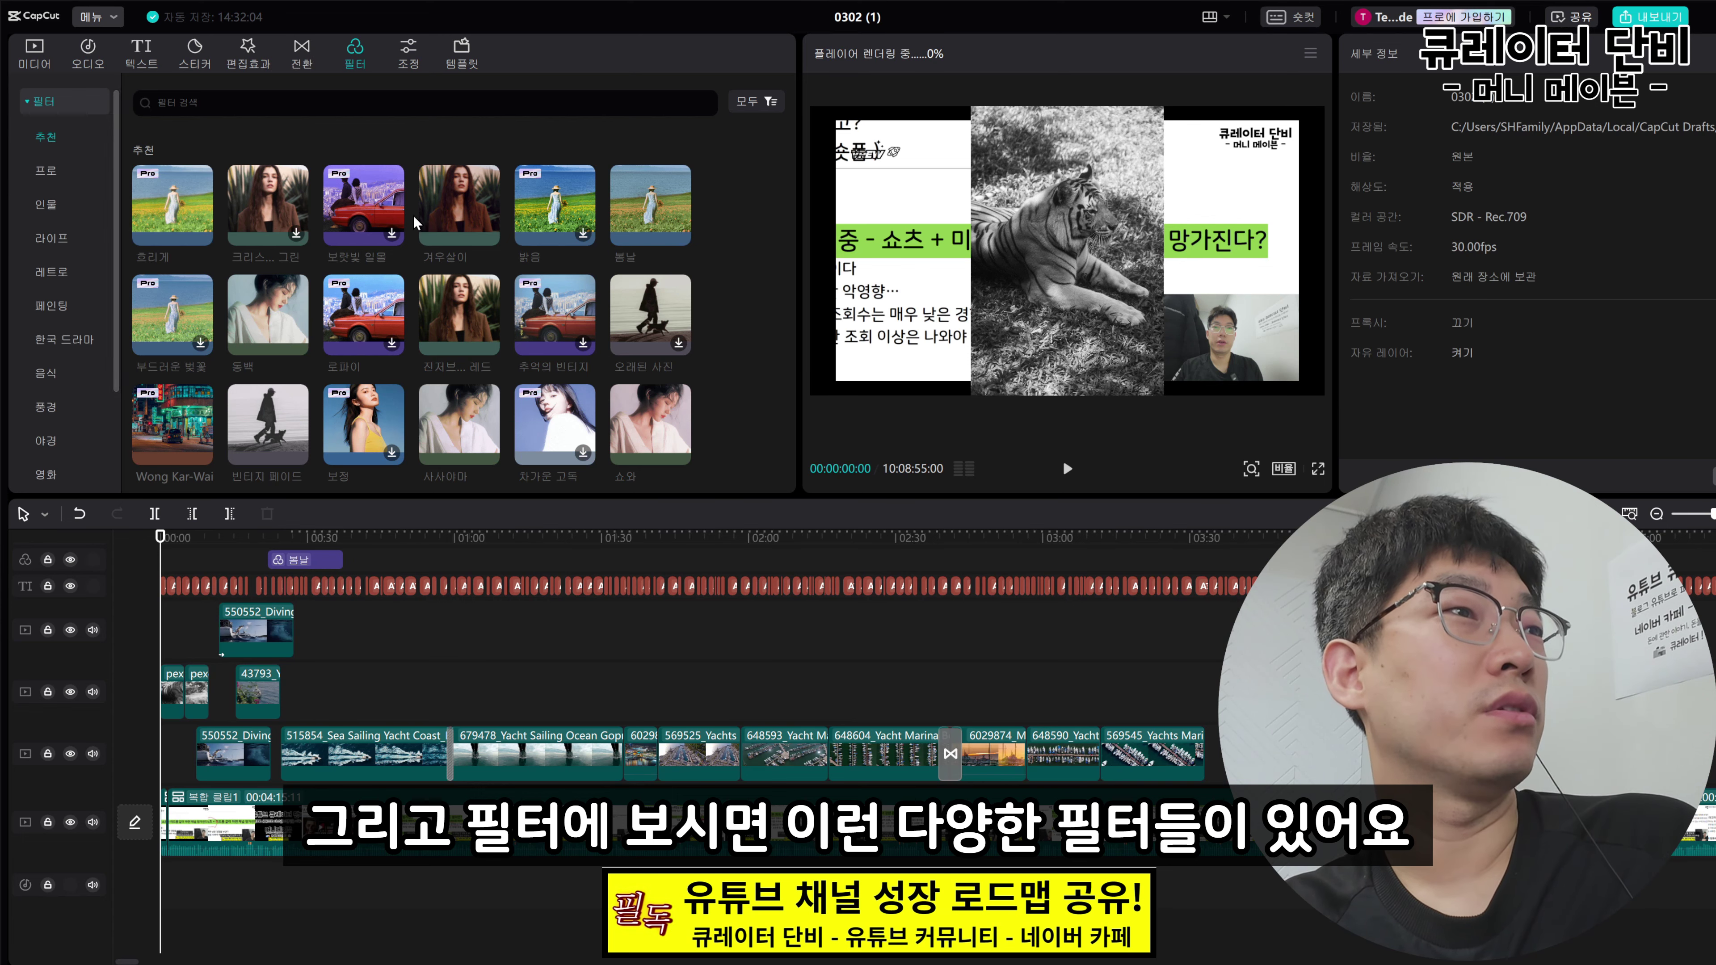
pyautogui.click(404, 538)
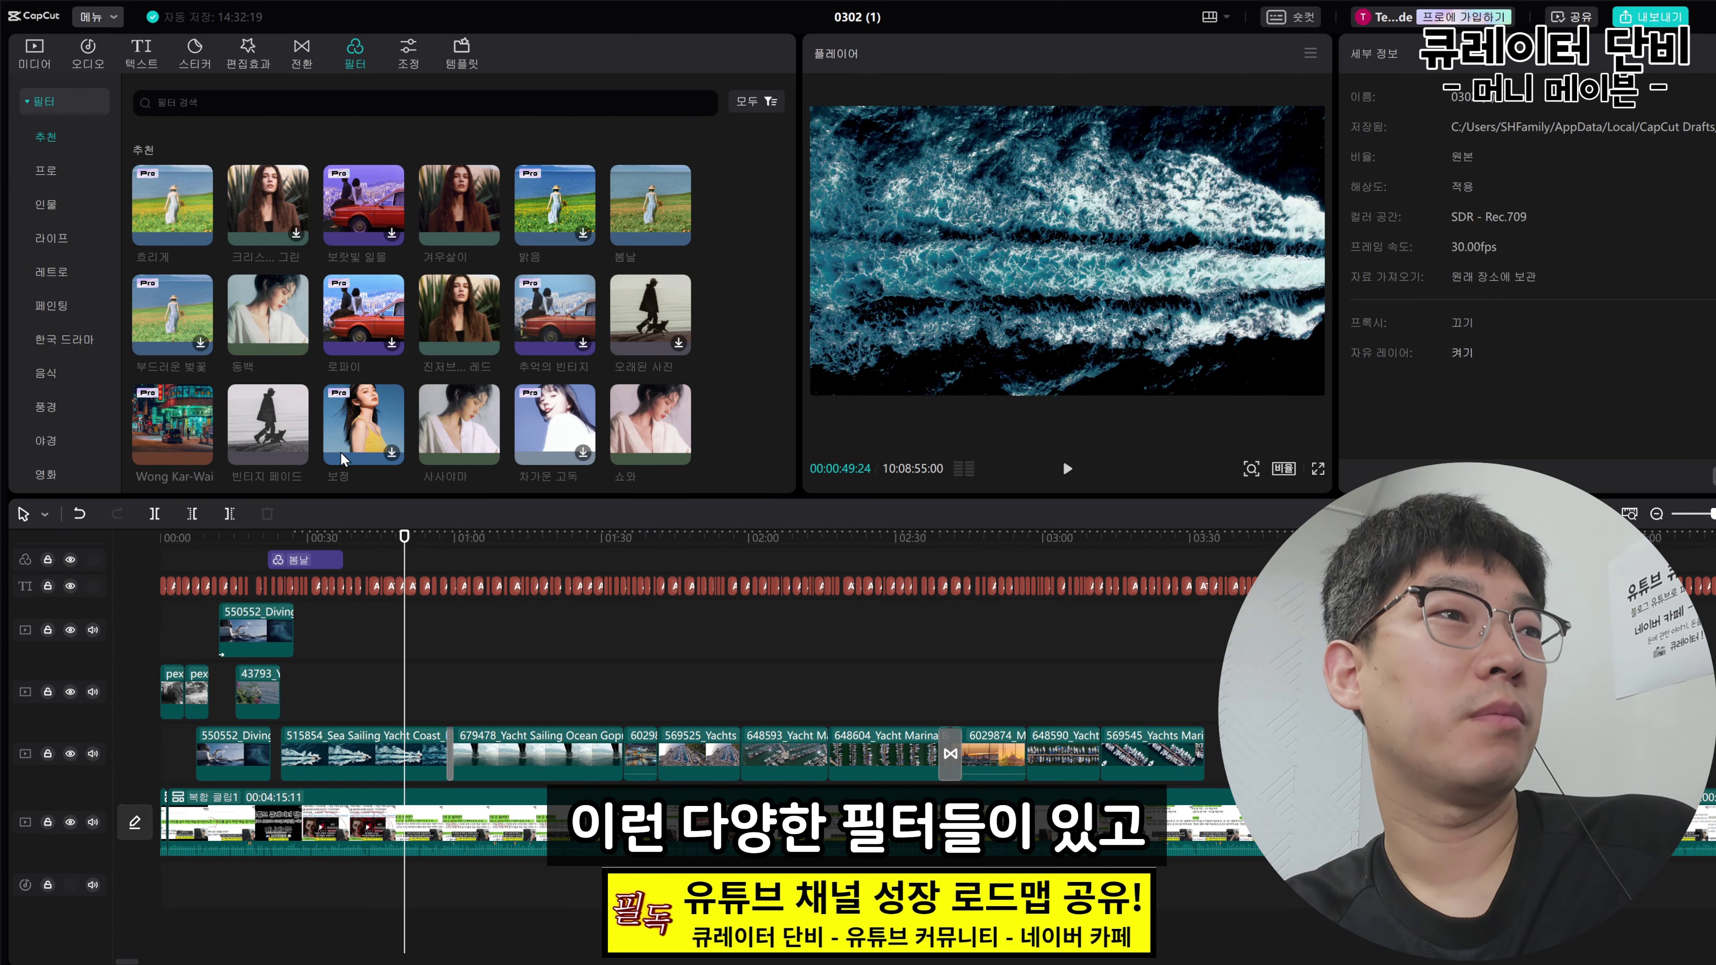
# Place the 동백 filter on its own track above the yacht footage and extend its start back to about 00:00:29
pyautogui.moveTo(283, 321); pyautogui.dragTo(375, 671)
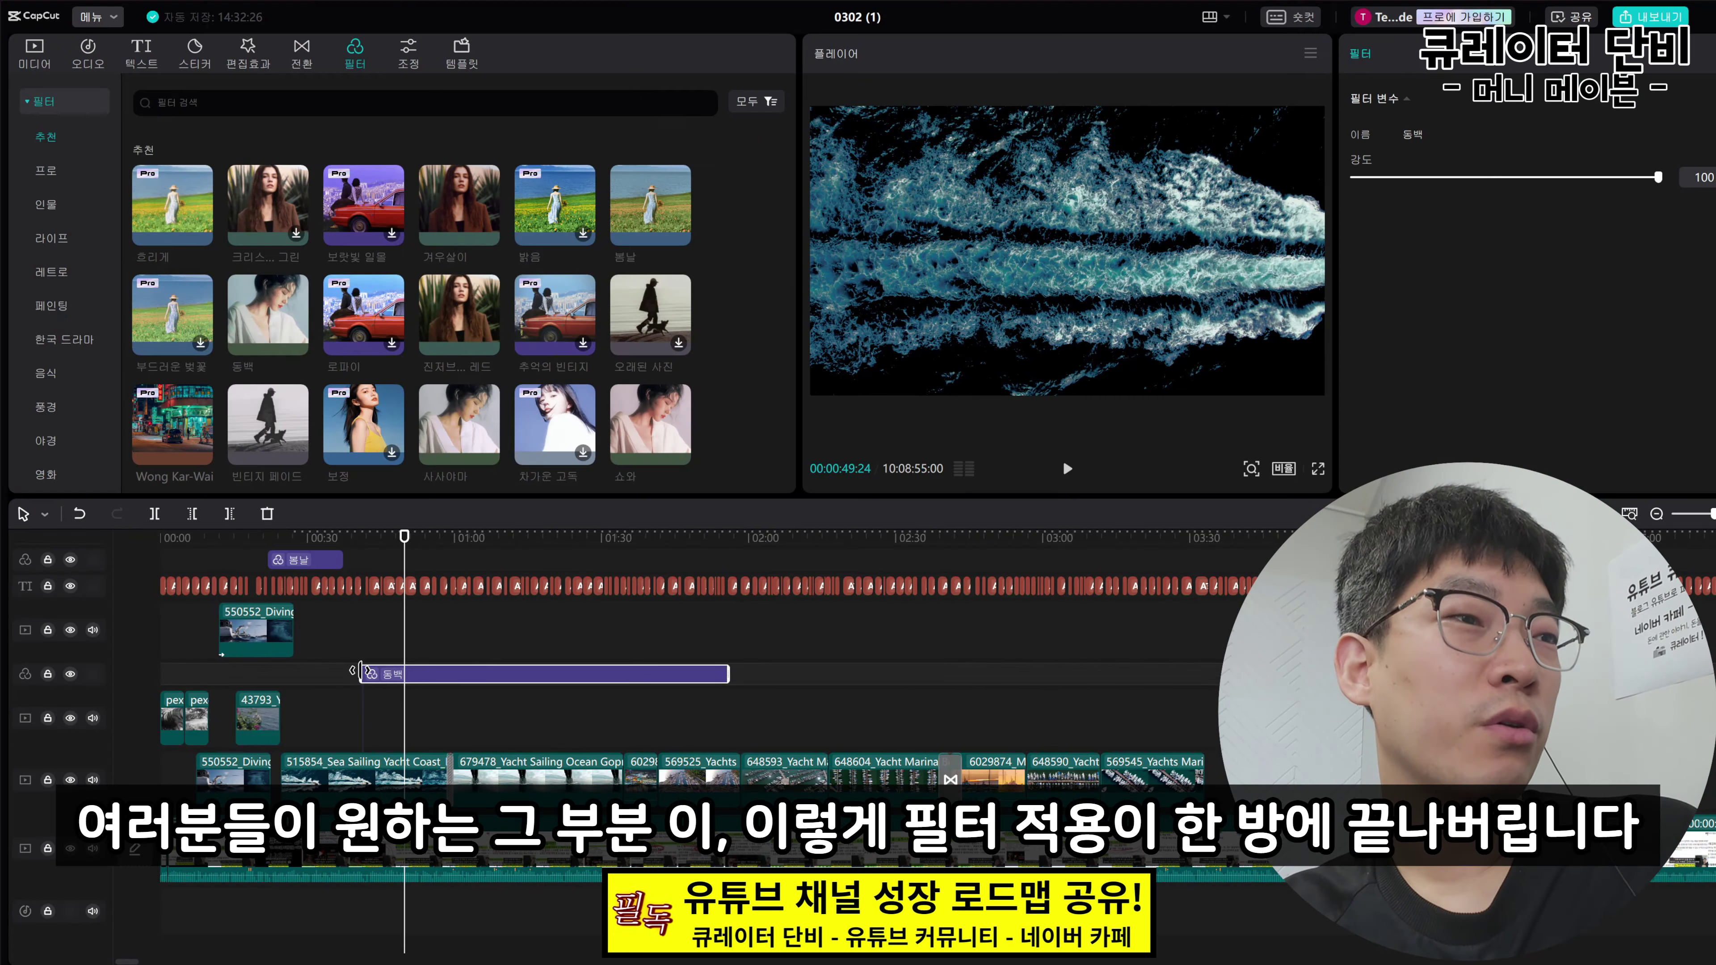
pyautogui.moveTo(246, 651); pyautogui.dragTo(753, 652)
pyautogui.moveTo(611, 674); pyautogui.dragTo(303, 673)
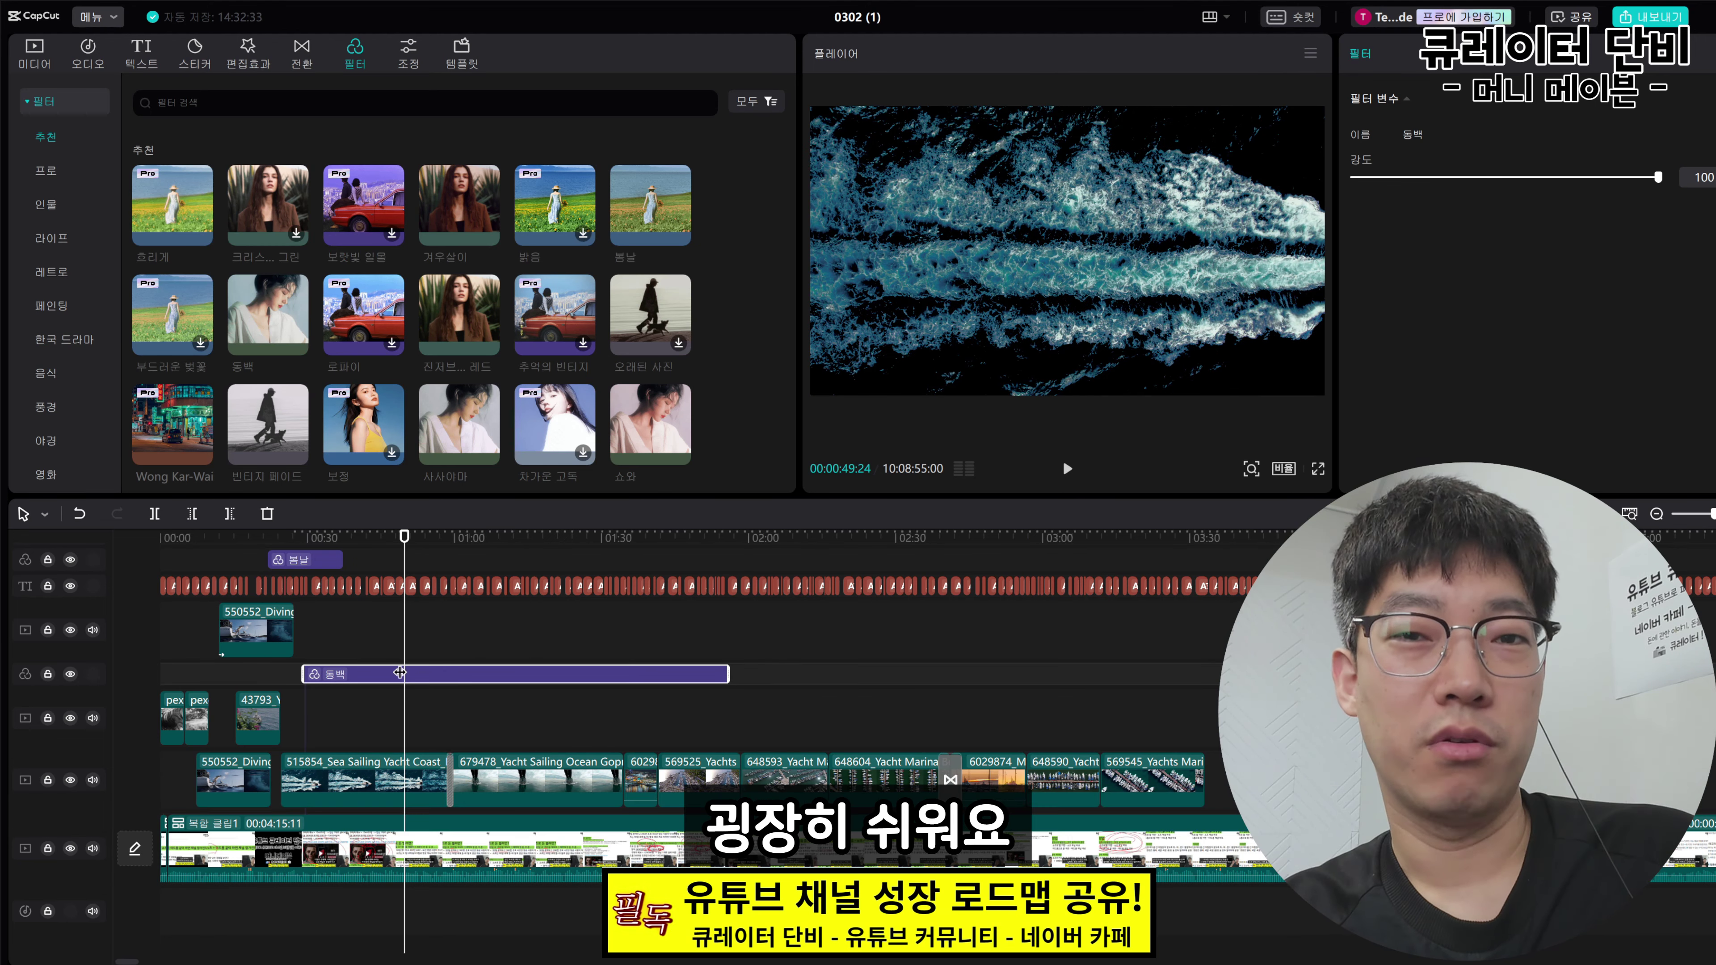
# Layer the 사사야마, 바다에서 and 쇼와 filters over the yacht footage, extending 쇼와 to about 00:02:52
pyautogui.moveTo(529, 514); pyautogui.dragTo(338, 700)
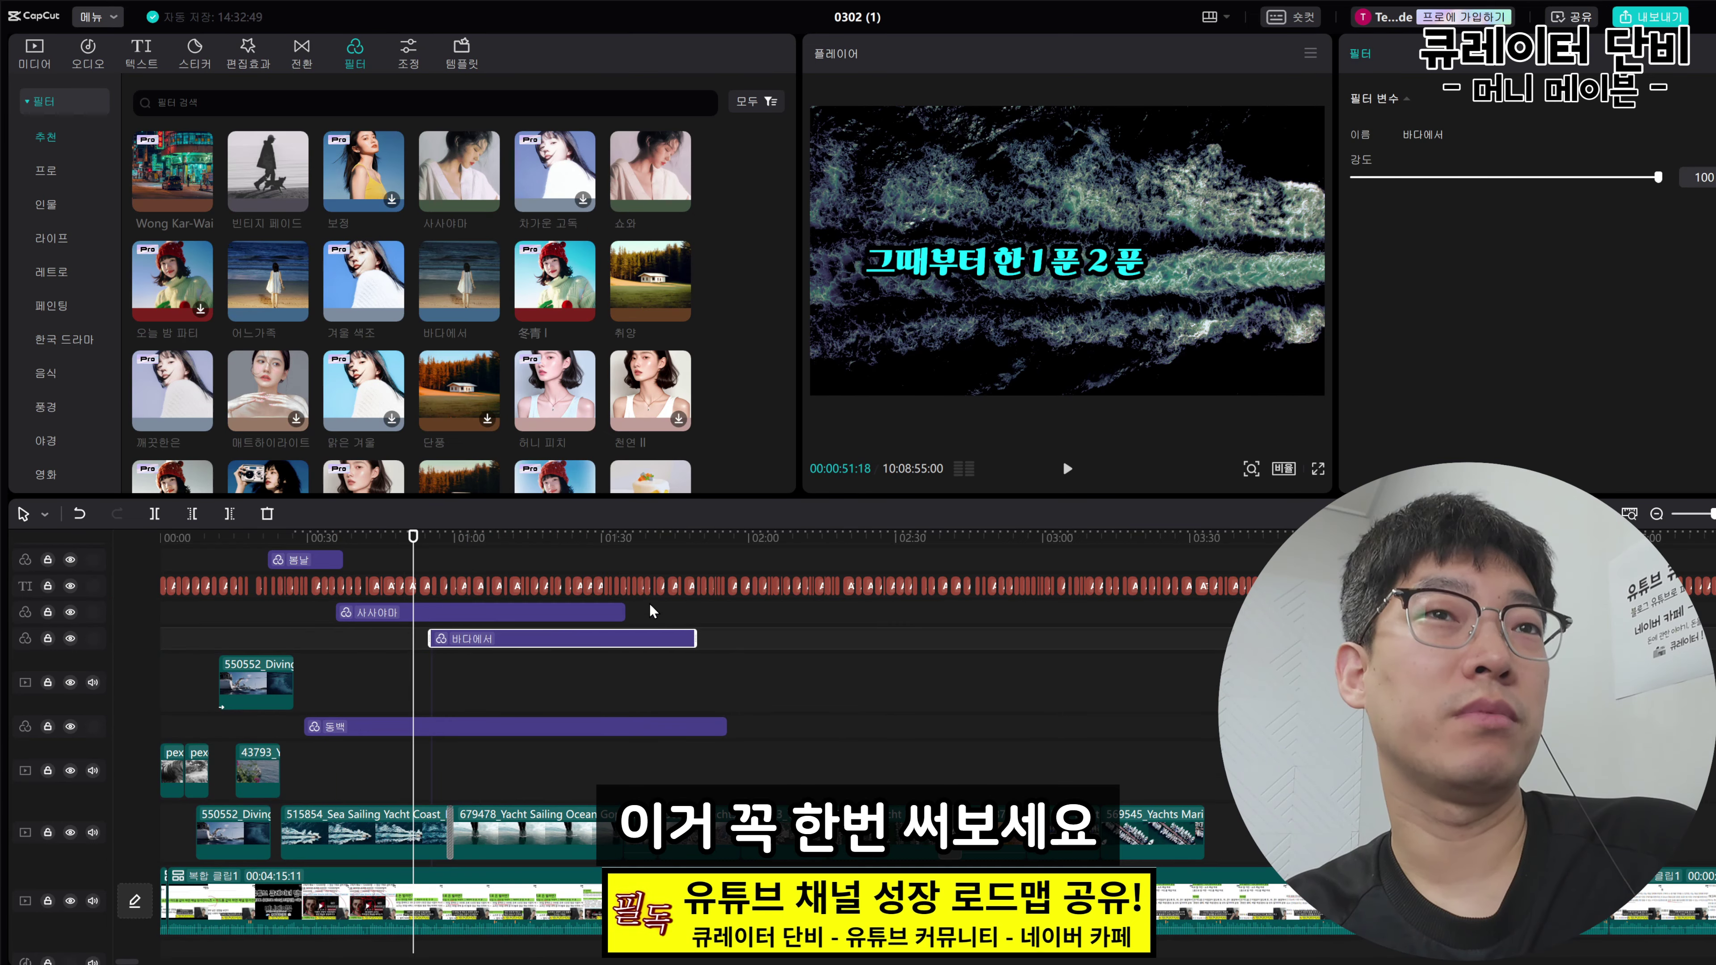
pyautogui.click(604, 541)
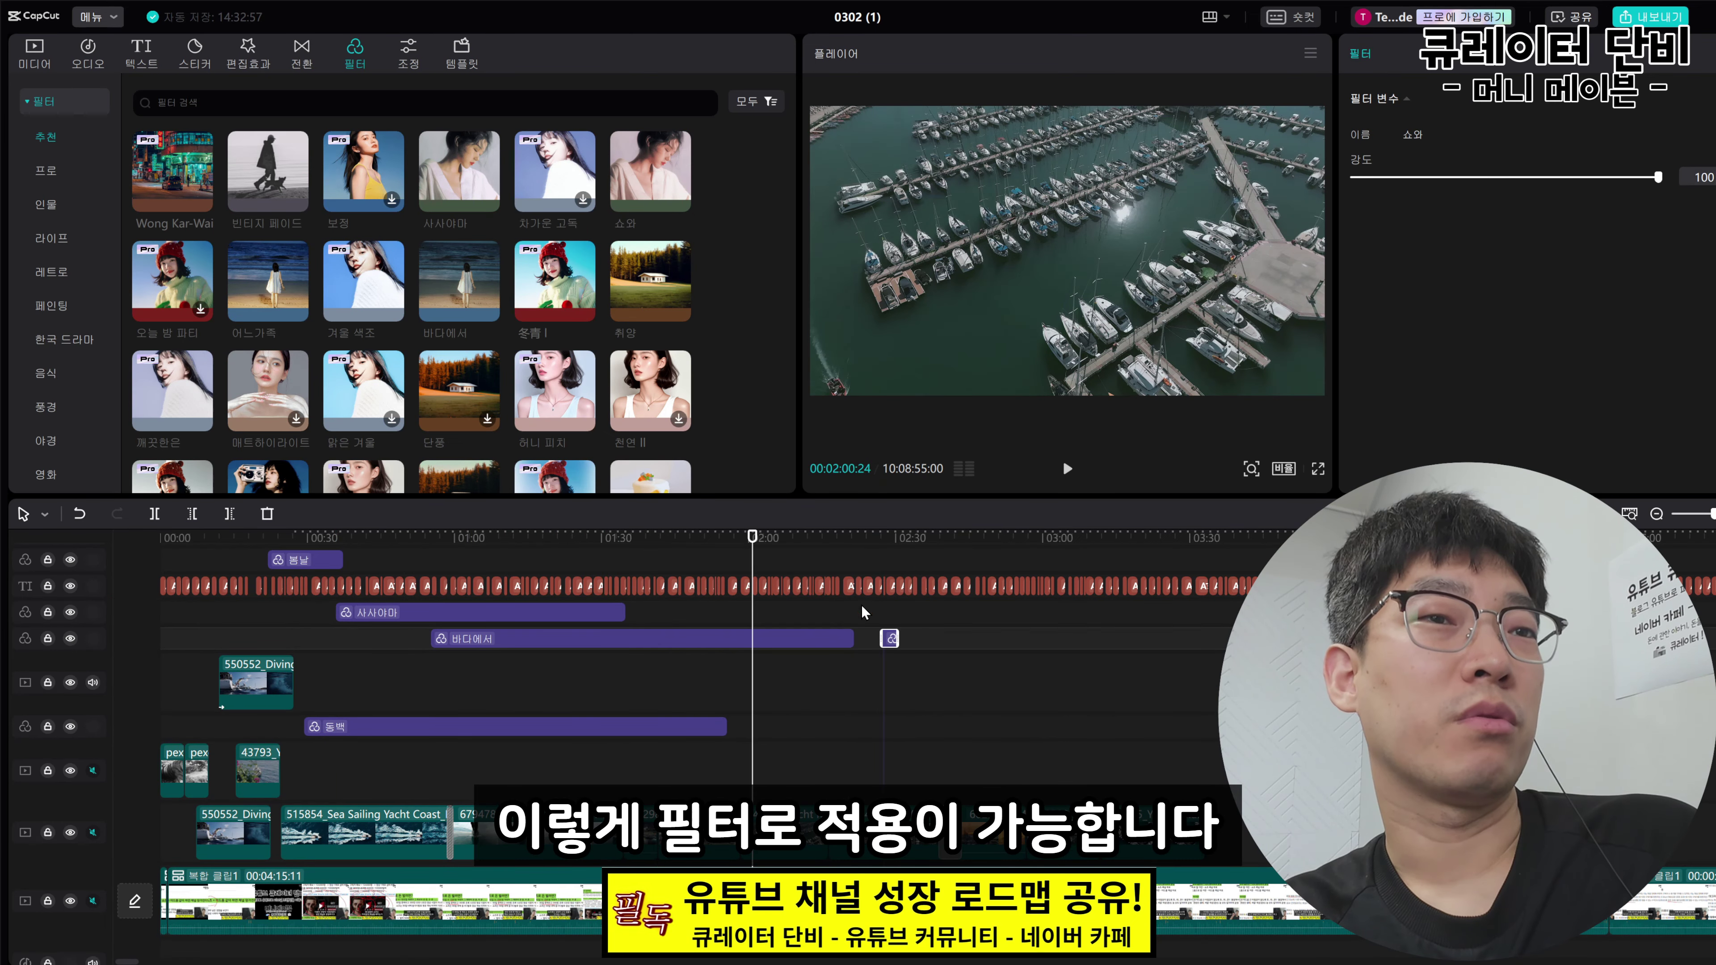
pyautogui.click(878, 543)
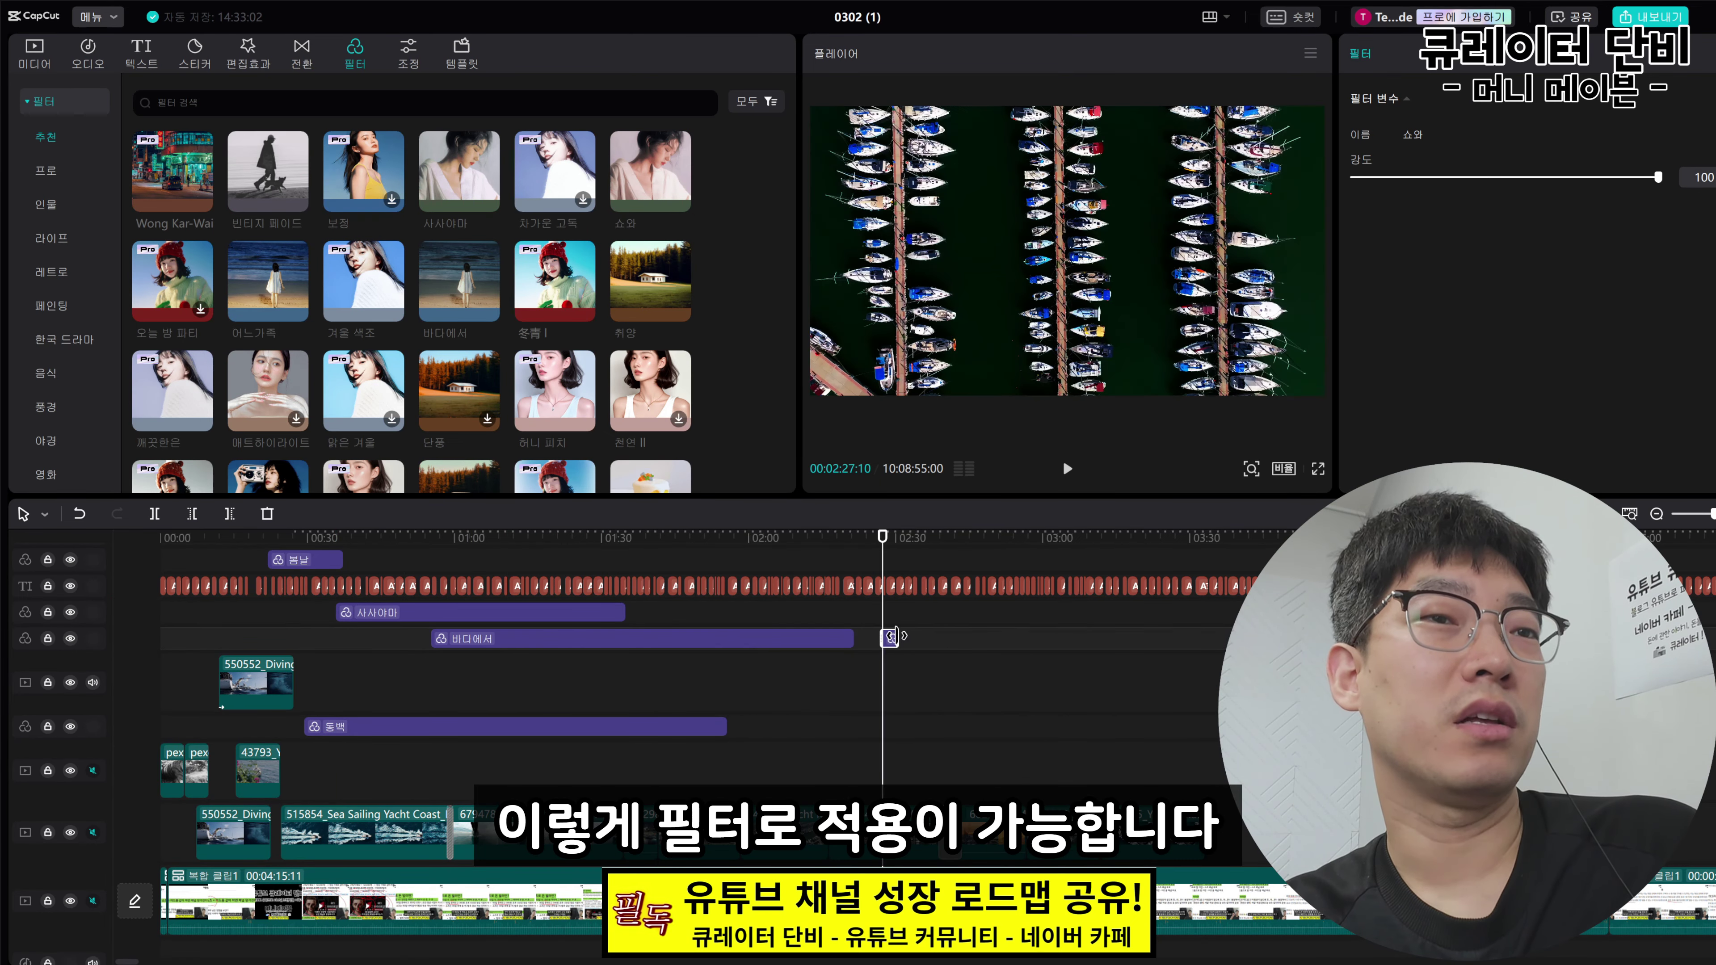
pyautogui.moveTo(897, 639); pyautogui.dragTo(1006, 639)
pyautogui.click(923, 535)
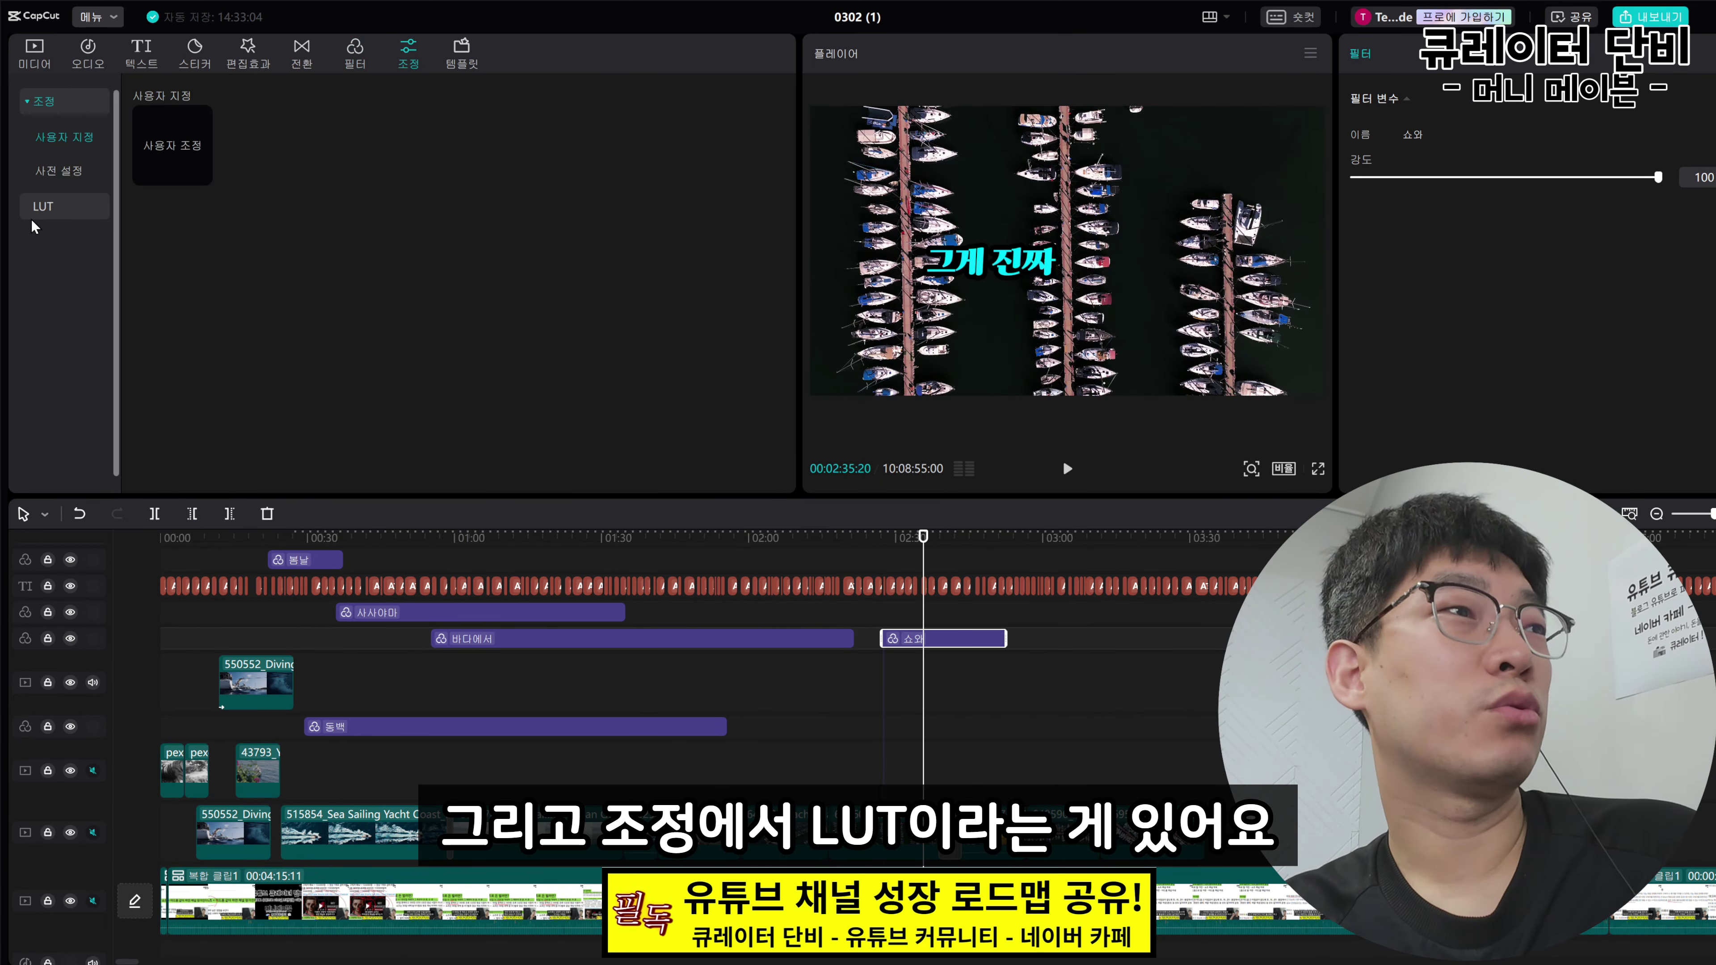
# Add DJI OA4 LUT.cube as an adjustment layer starting at about 00:02:51 and look through its basic adjustment settings
pyautogui.click(169, 153)
pyautogui.click(42, 206)
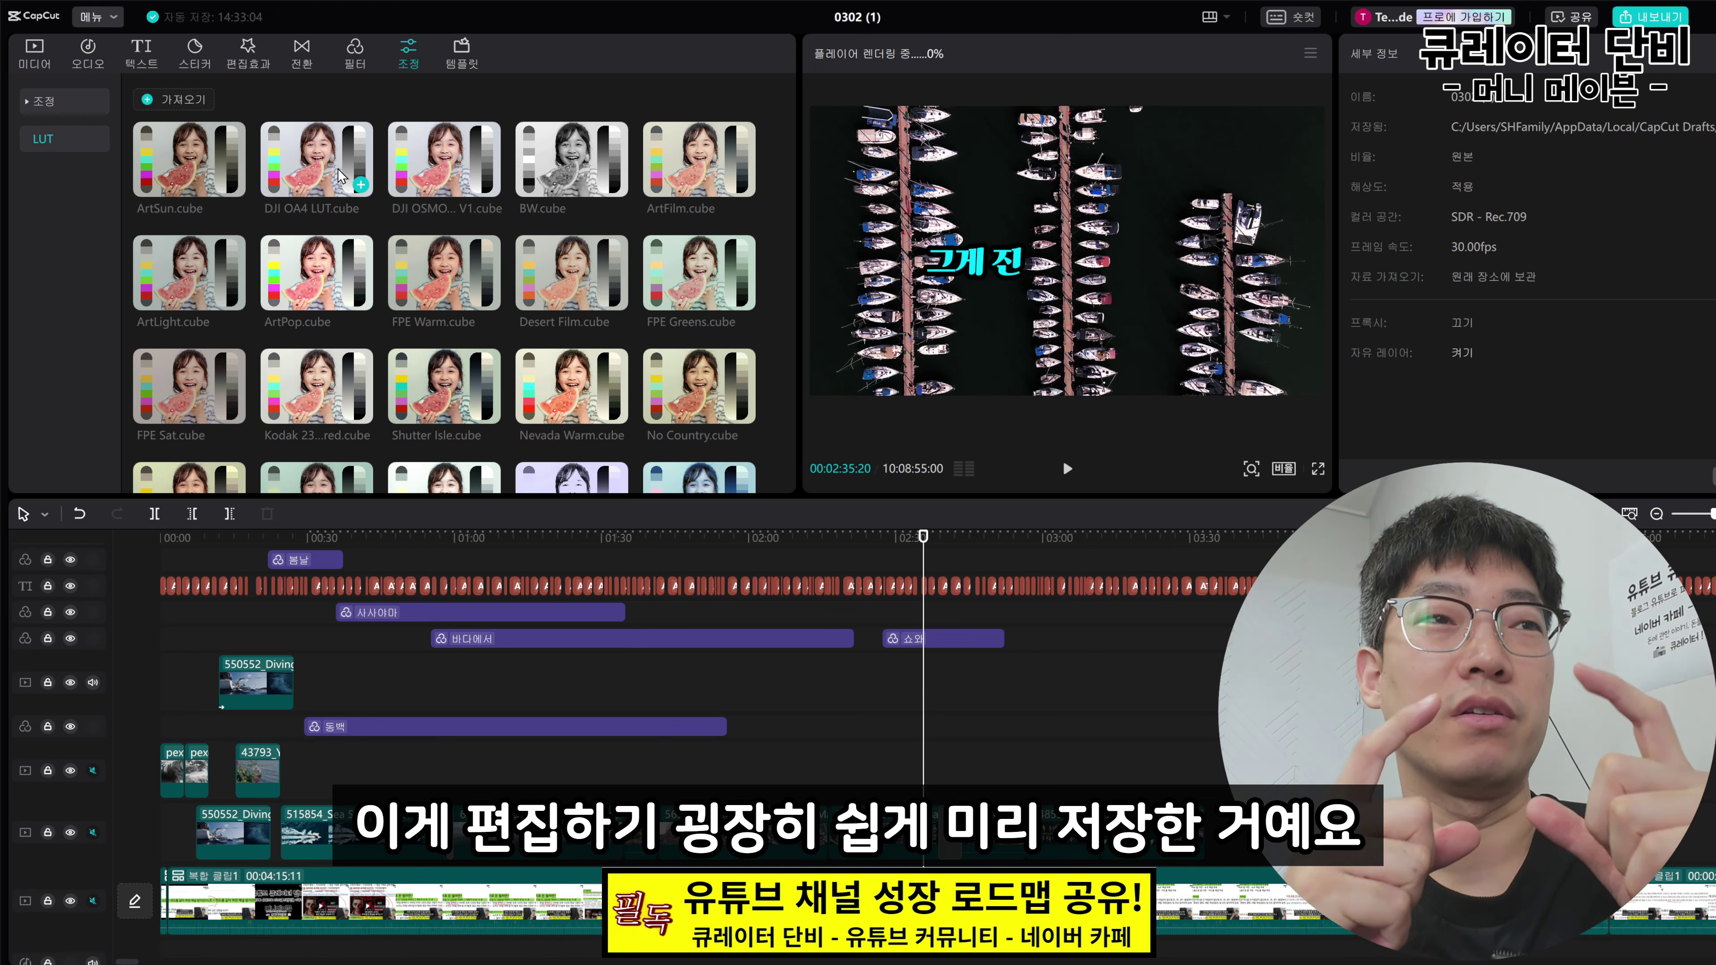
pyautogui.moveTo(313, 142); pyautogui.dragTo(1050, 635)
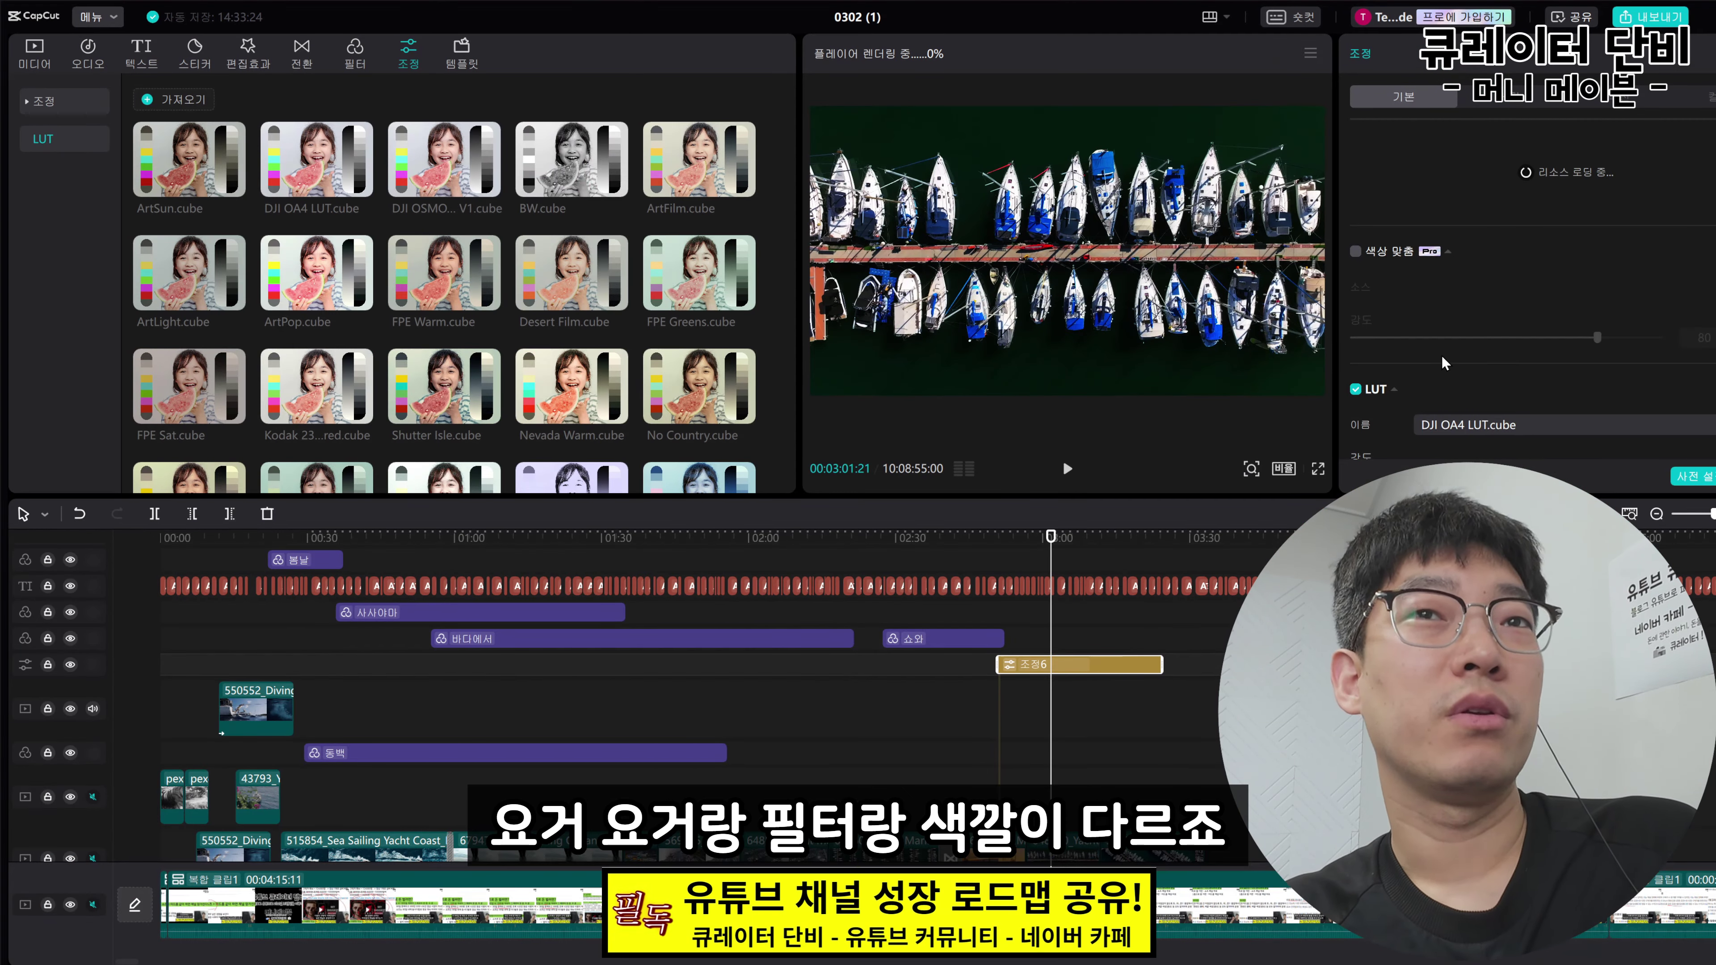
pyautogui.scroll(-1, 1512, 245)
pyautogui.scroll(-5, 1512, 245)
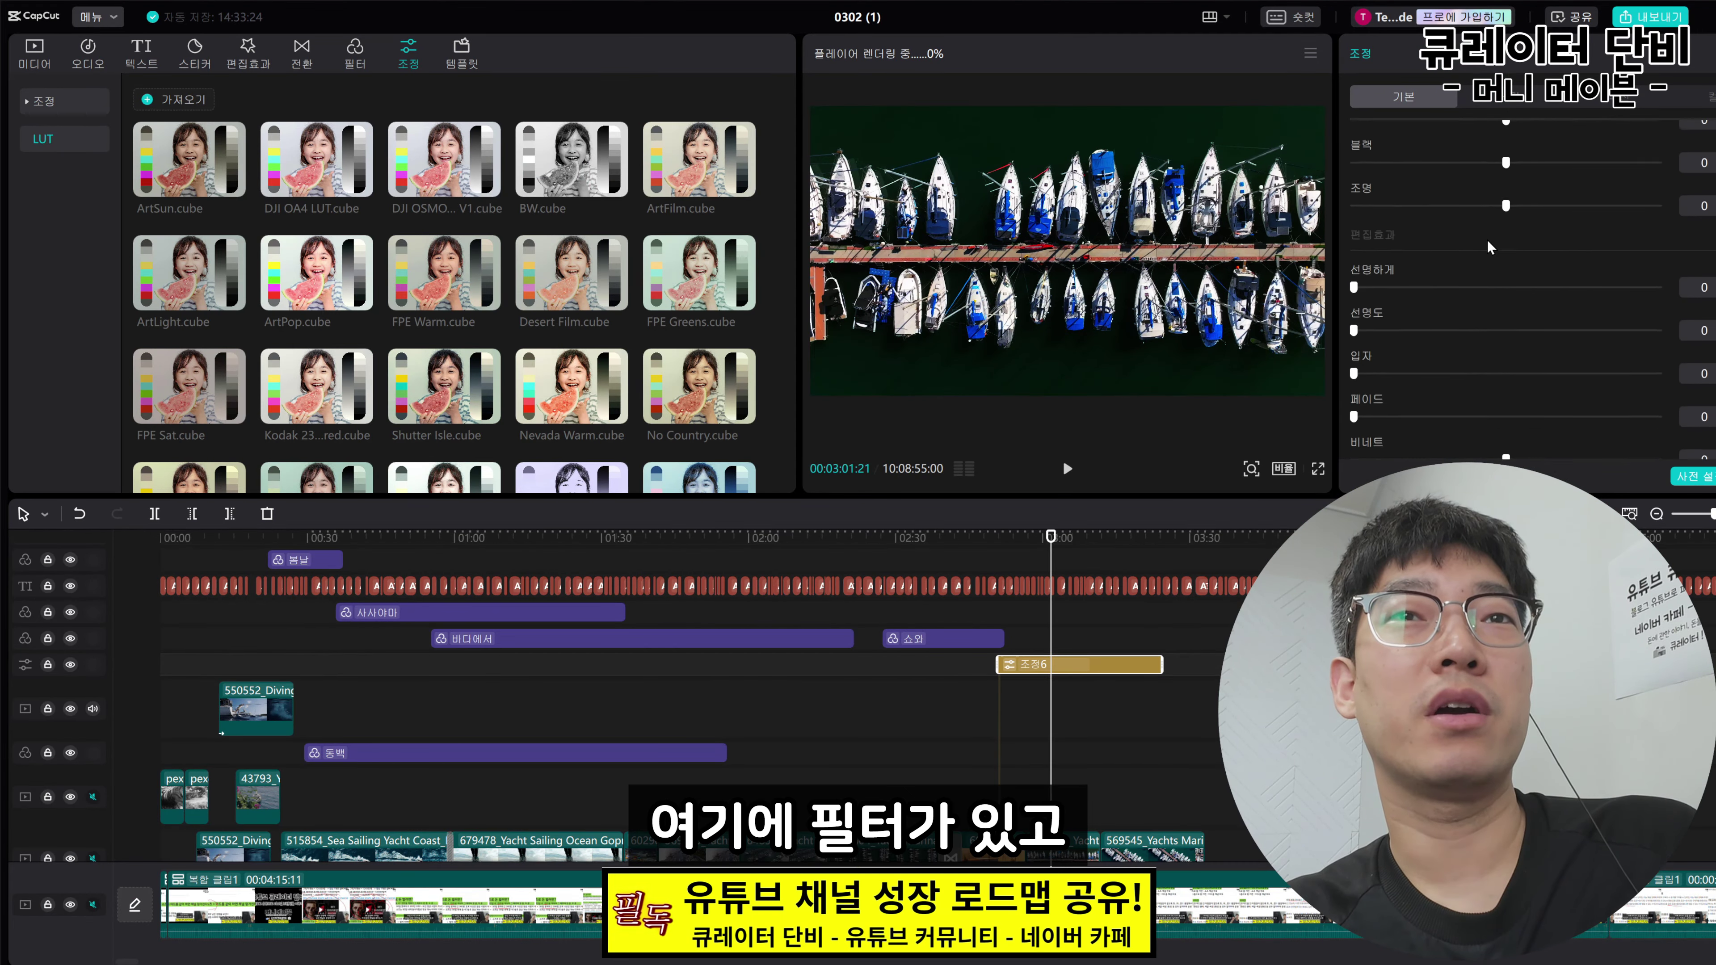
# Add BW.cube as an adjustment layer from about 00:01:52 to 00:02:43, setting its 하이라이트 to 9 and 블랙 to 8
pyautogui.moveTo(586, 177); pyautogui.dragTo(723, 610)
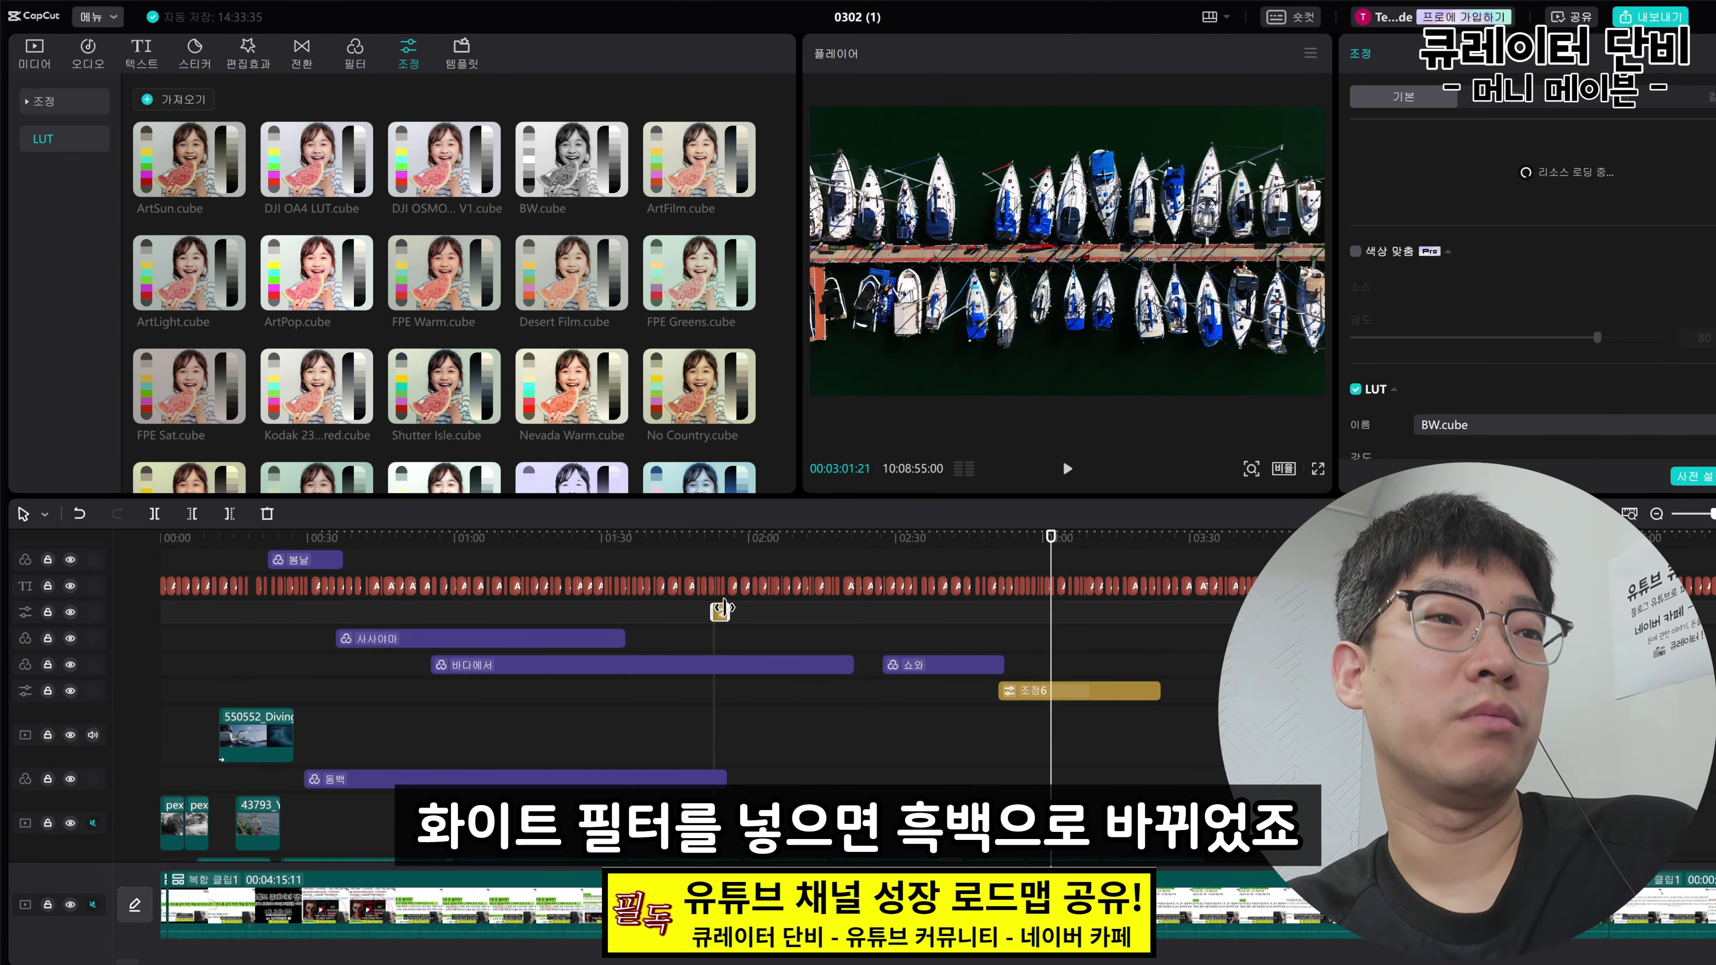
pyautogui.click(803, 537)
pyautogui.scroll(-10, 1469, 311)
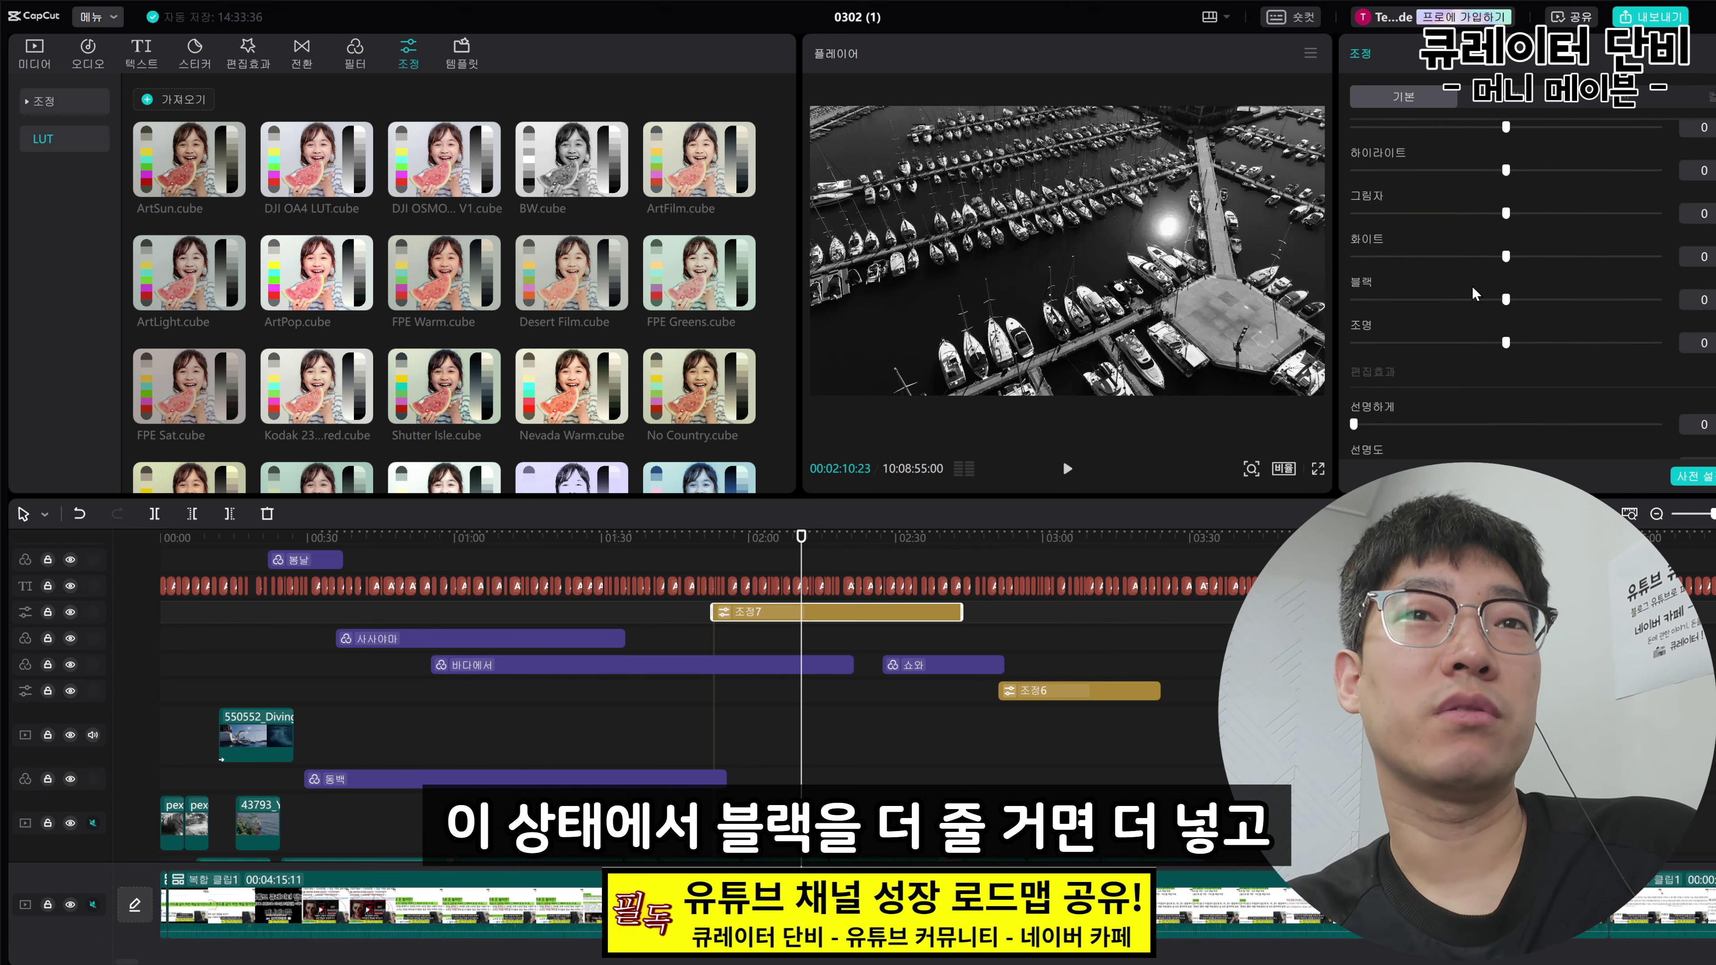
pyautogui.moveTo(1436, 258); pyautogui.dragTo(1533, 252)
pyautogui.scroll(3, 1571, 280)
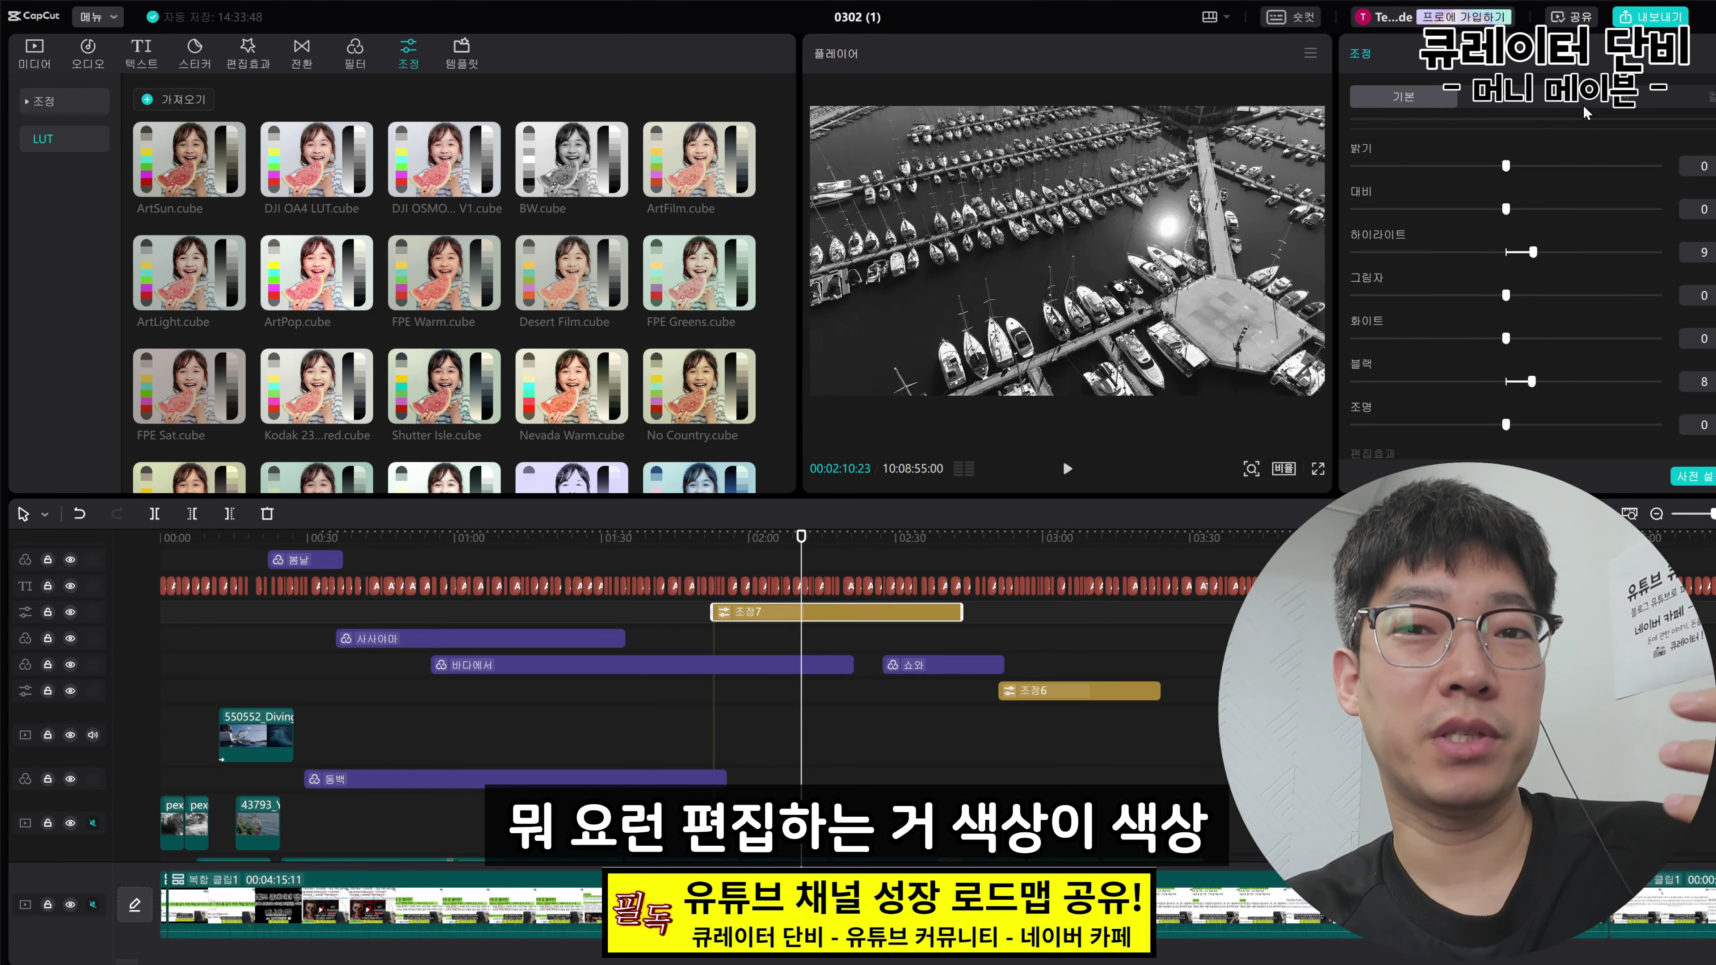
# Bend the BW adjustment's 밝기 (루마) curve into a steep S shape and pull its white point inward
pyautogui.click(1625, 100)
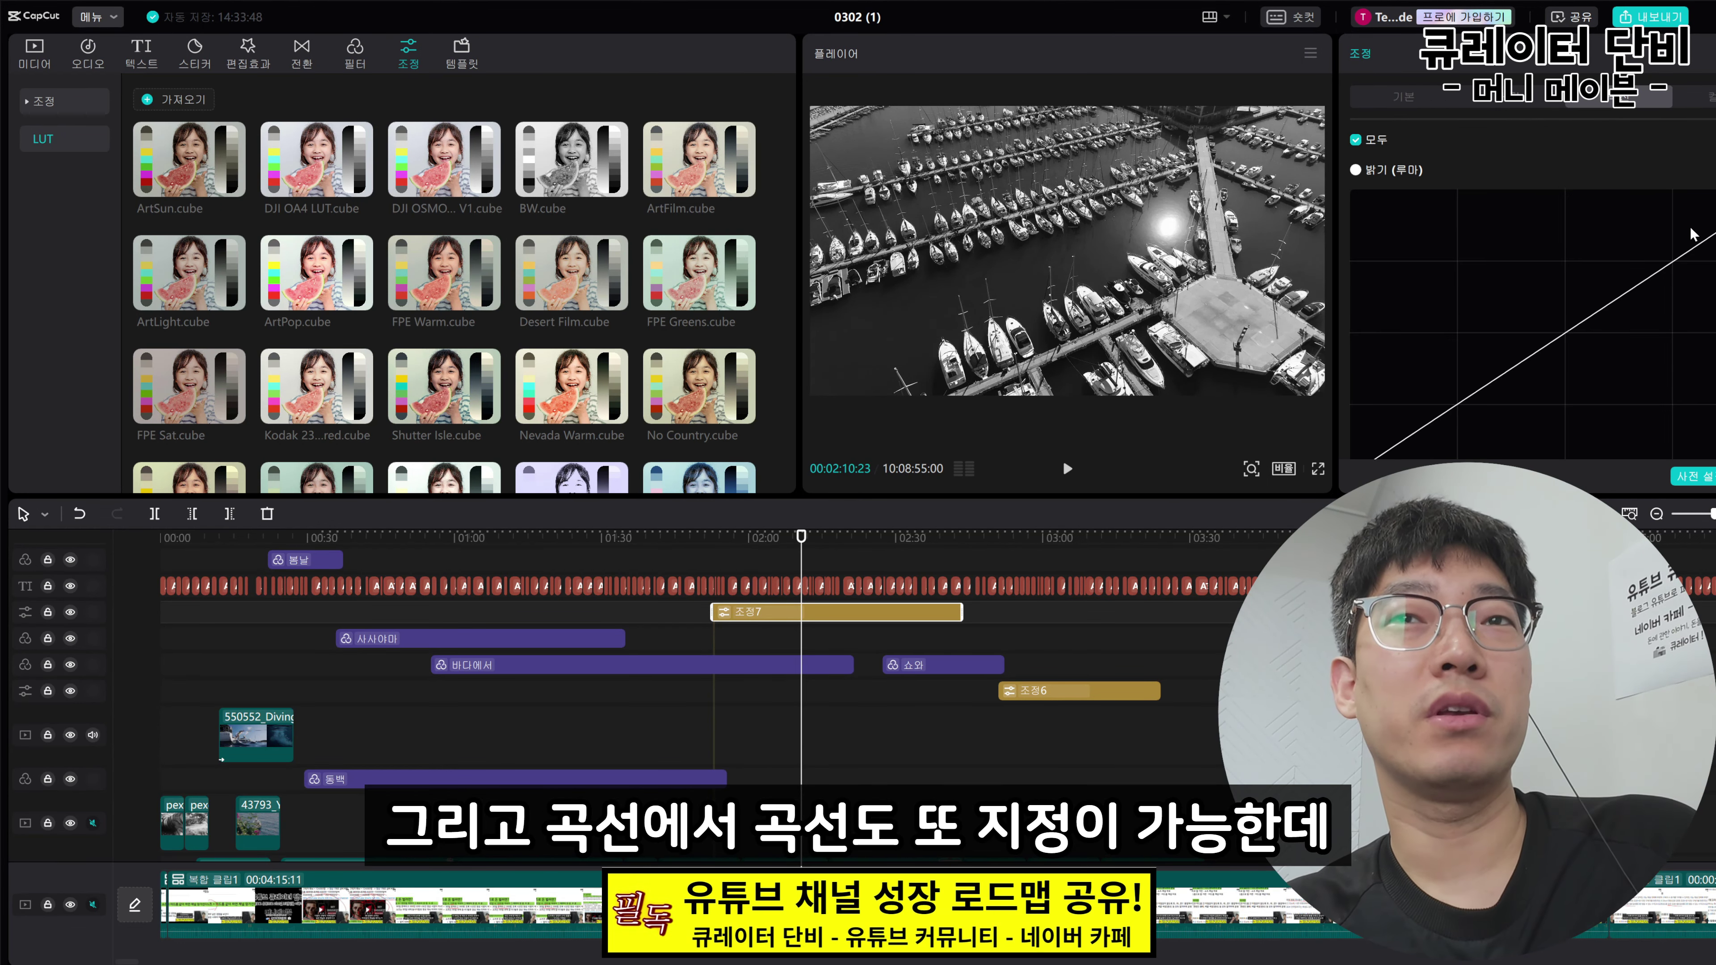
pyautogui.scroll(-2, 1486, 284)
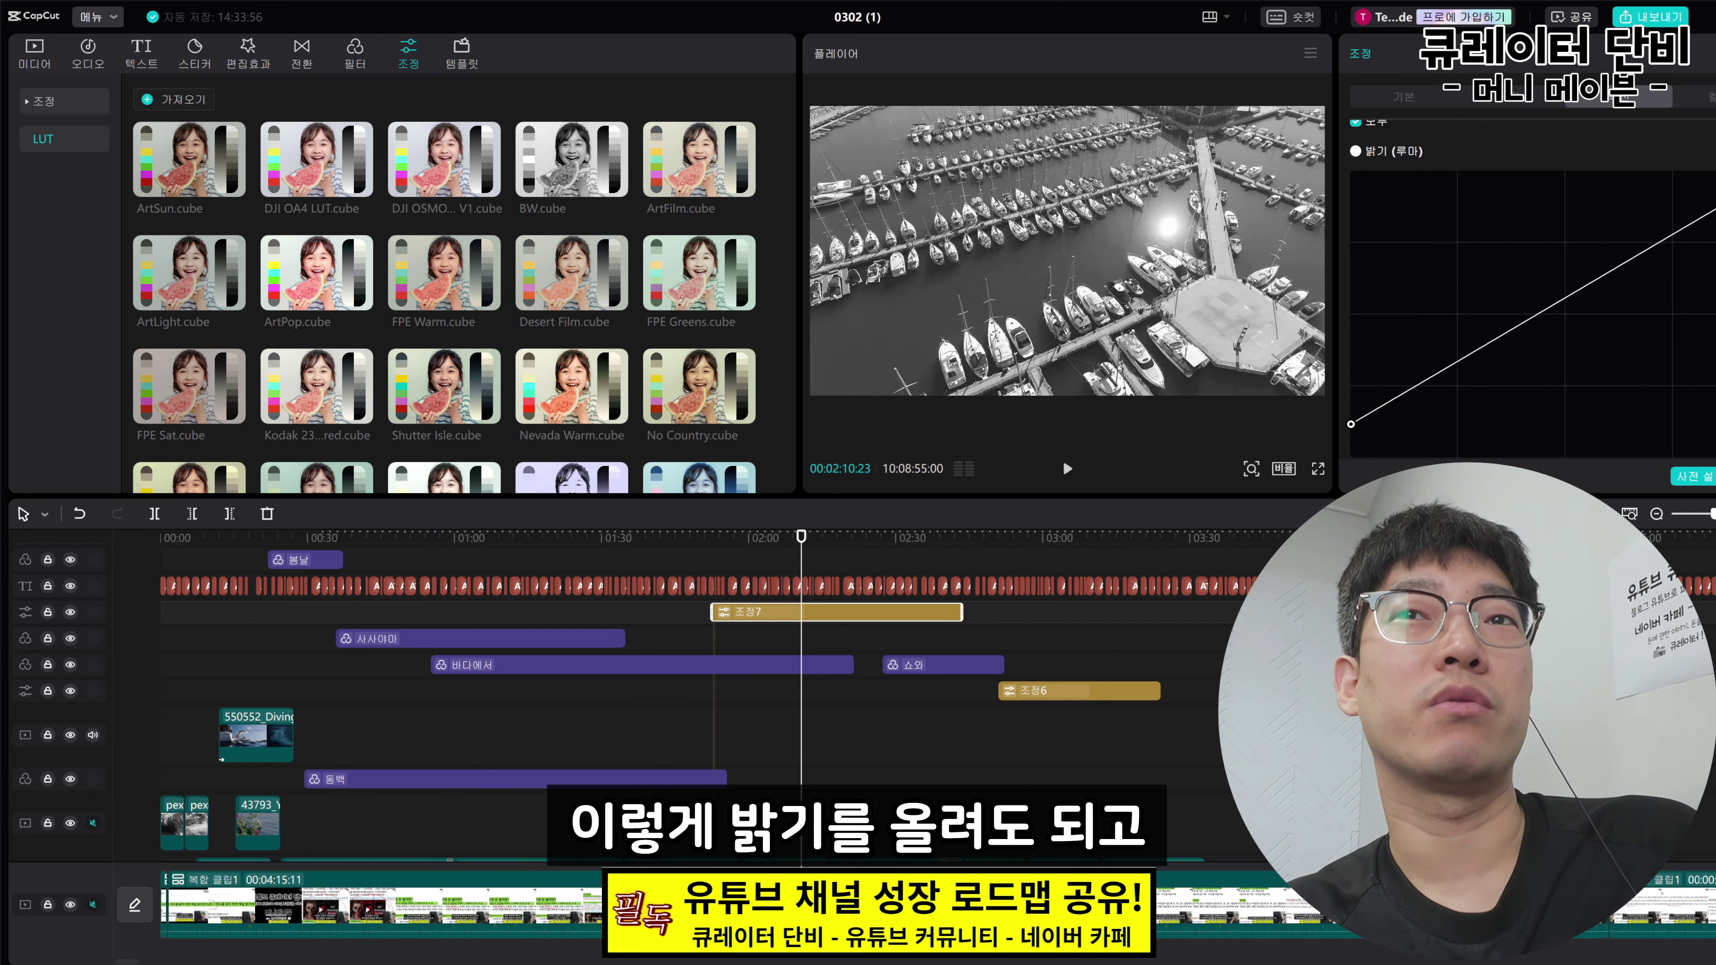
pyautogui.moveTo(1715, 172); pyautogui.dragTo(1662, 171)
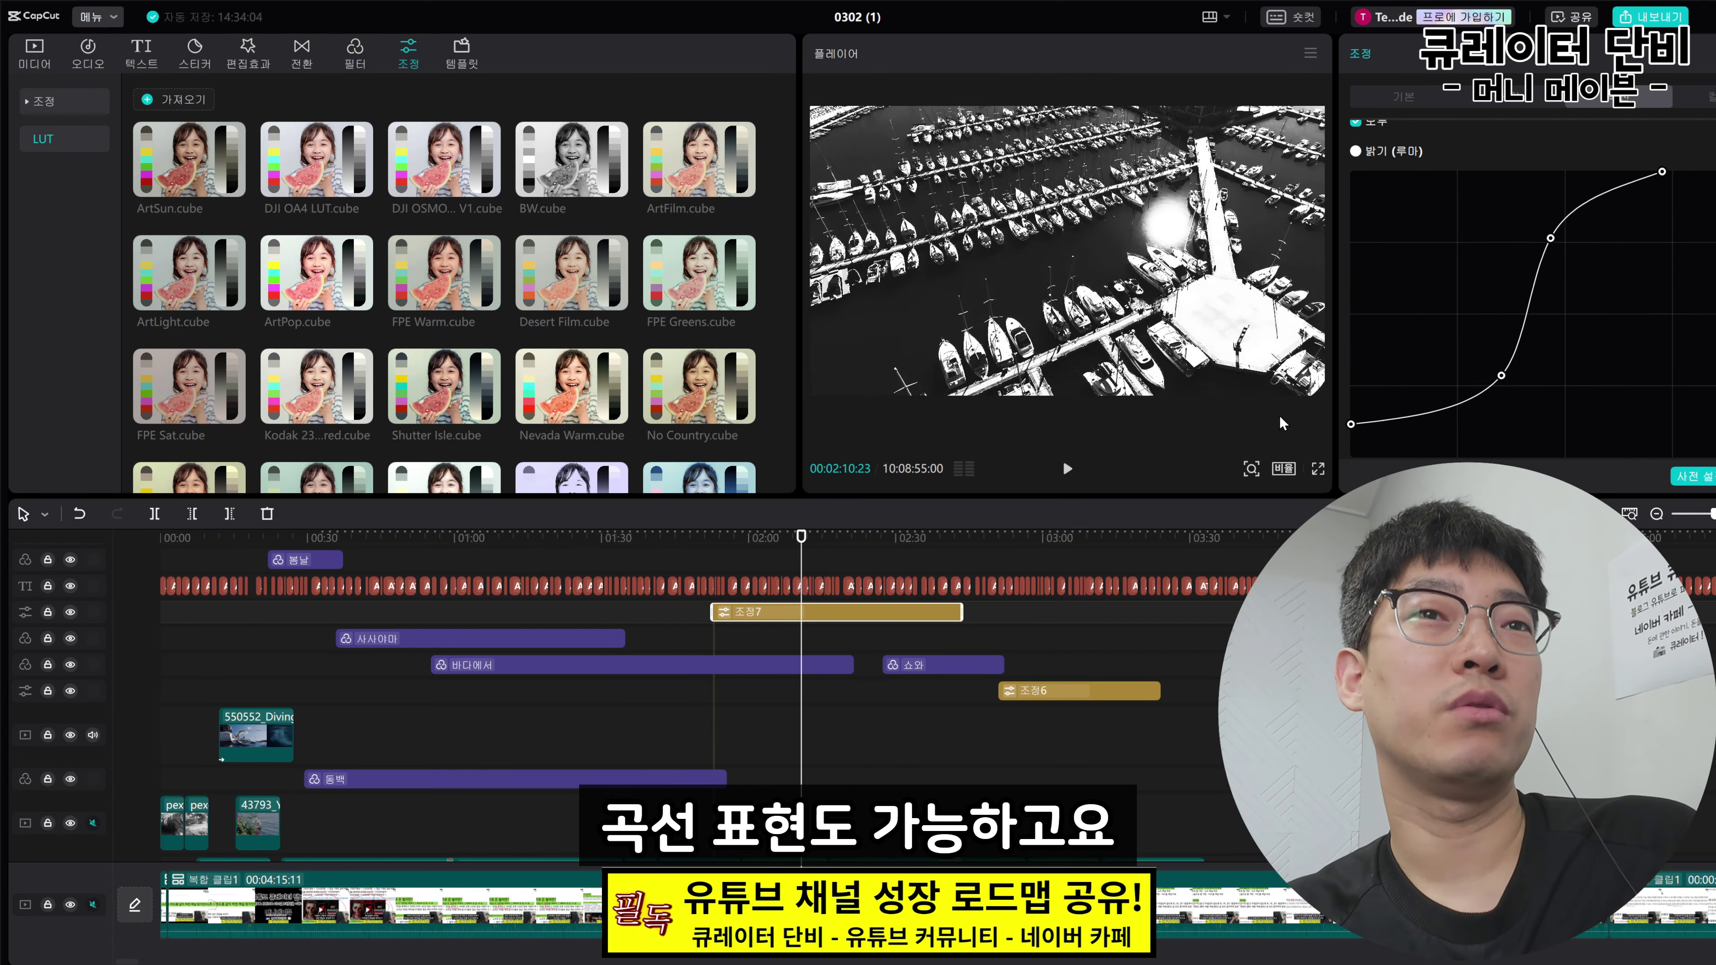
# Delete the BW adjustment, place another LUT adjustment from about 00:02:04 to 00:03:02, and preview it around 00:02:23
pyautogui.press('space')
pyautogui.press('Delete')
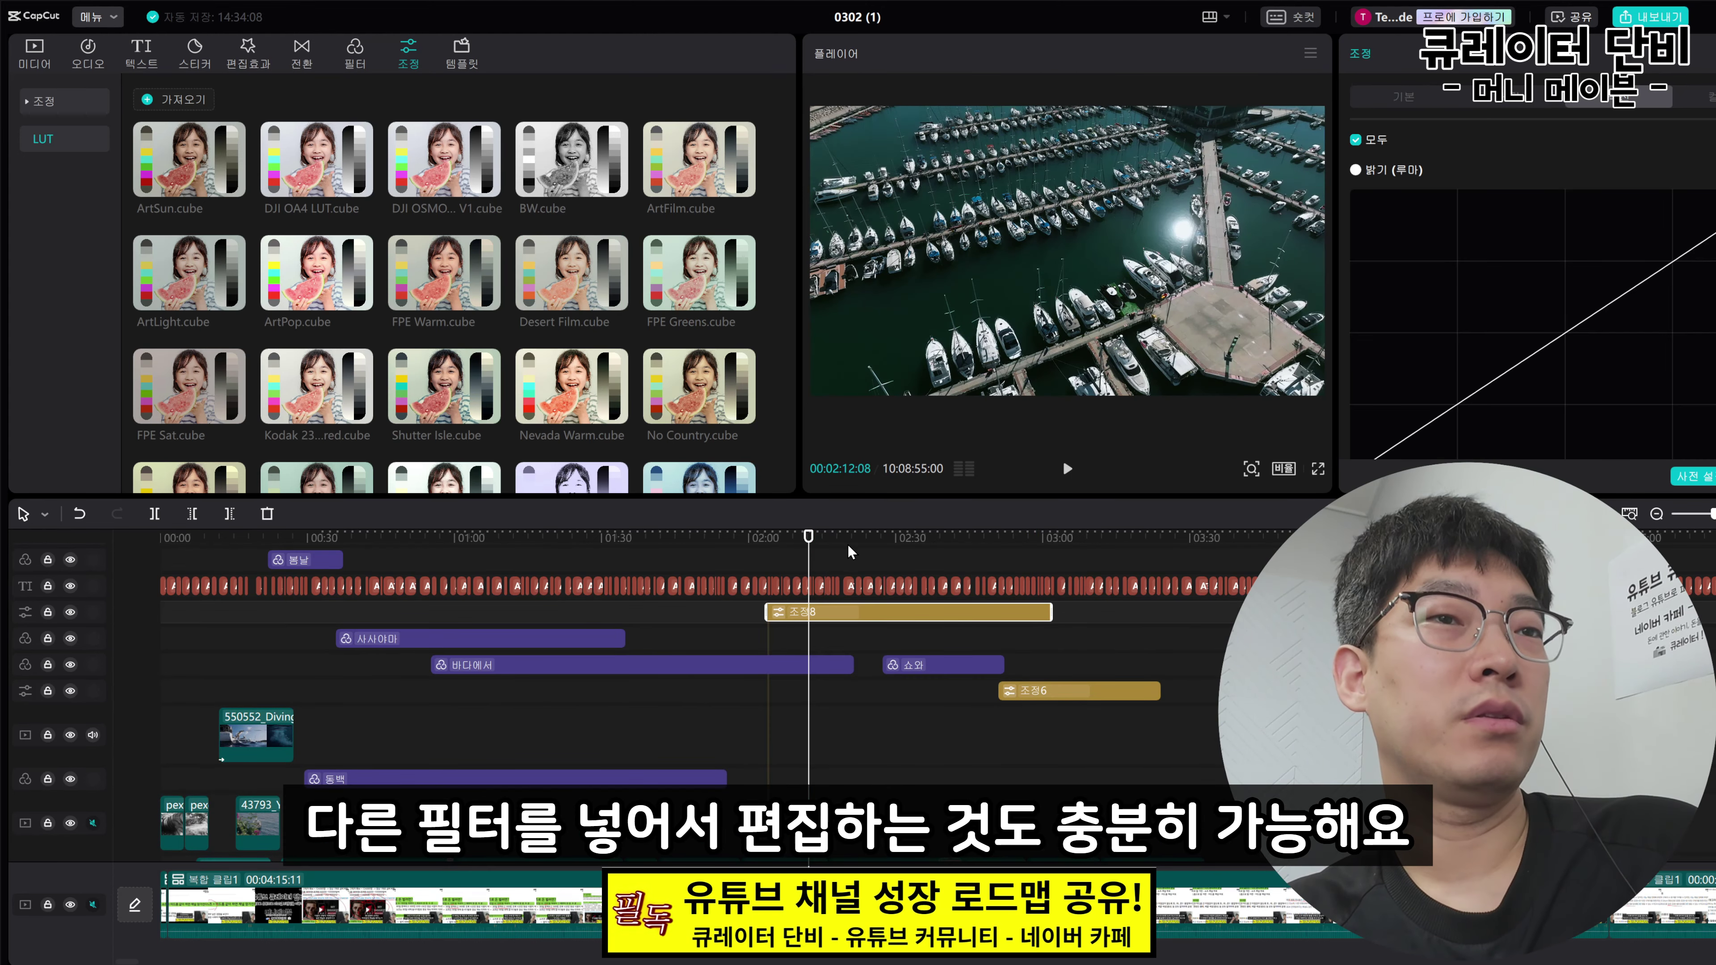
pyautogui.click(865, 552)
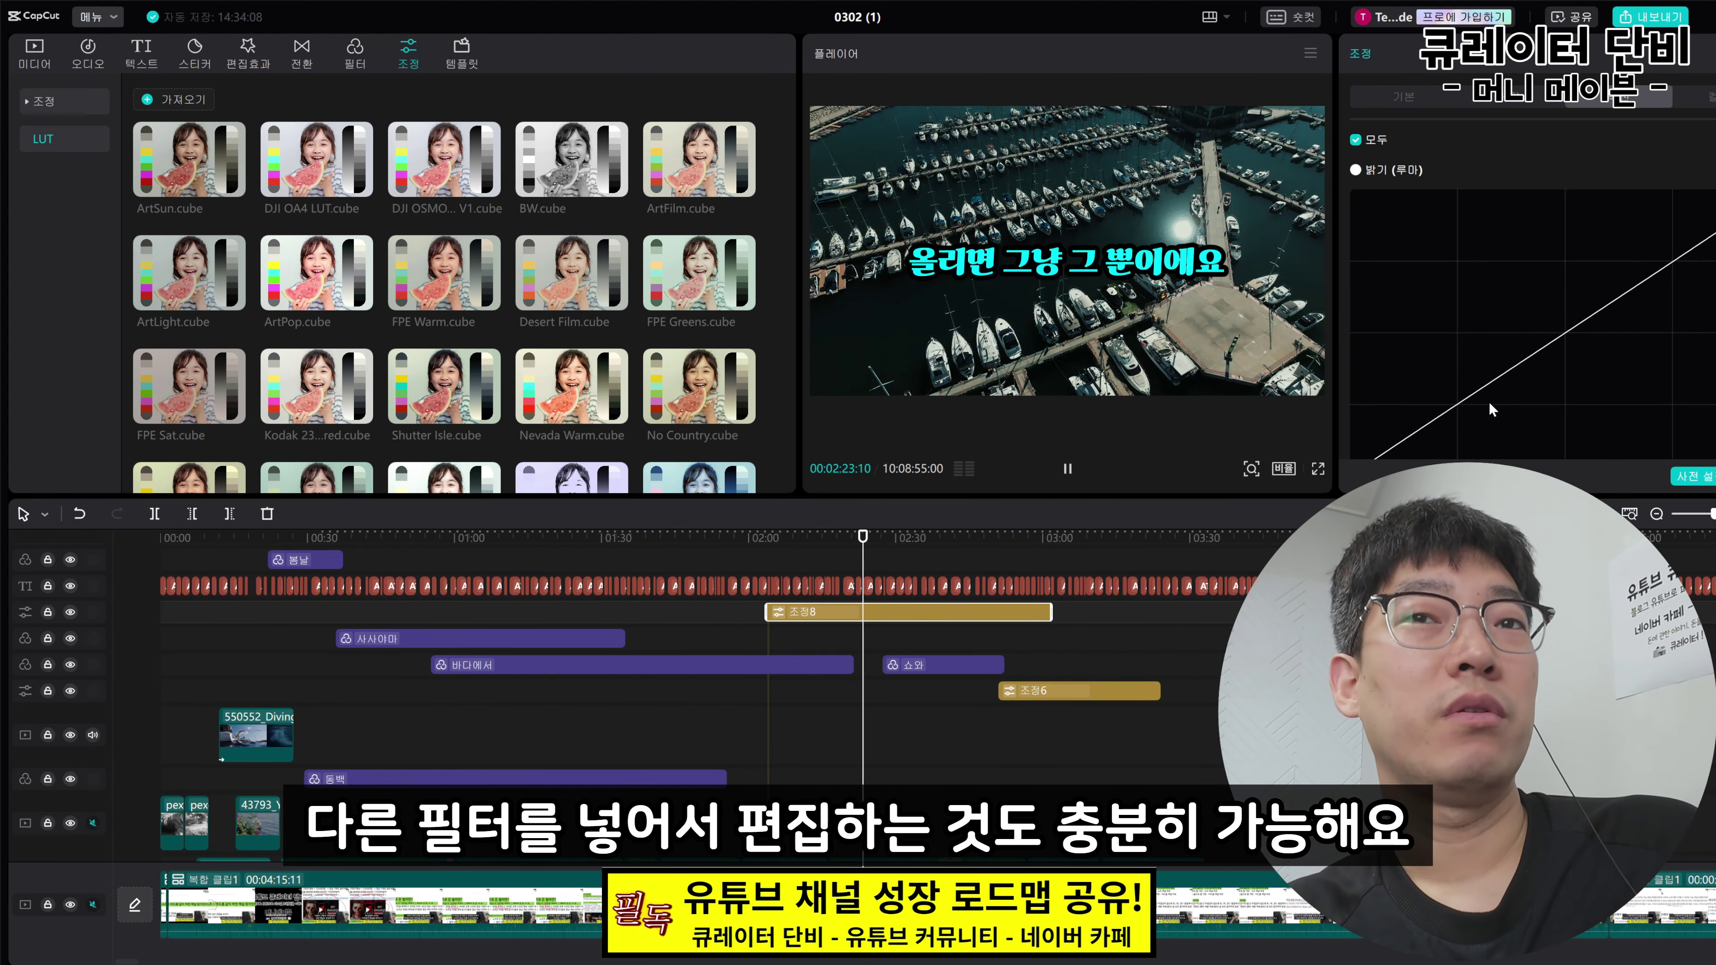
# Raise the new adjustment's 밝기 (루마) curve in its lower and upper parts, and add further points to make it wavy
pyautogui.moveTo(1464, 399); pyautogui.dragTo(1464, 354)
pyautogui.moveTo(1609, 274); pyautogui.dragTo(1612, 243)
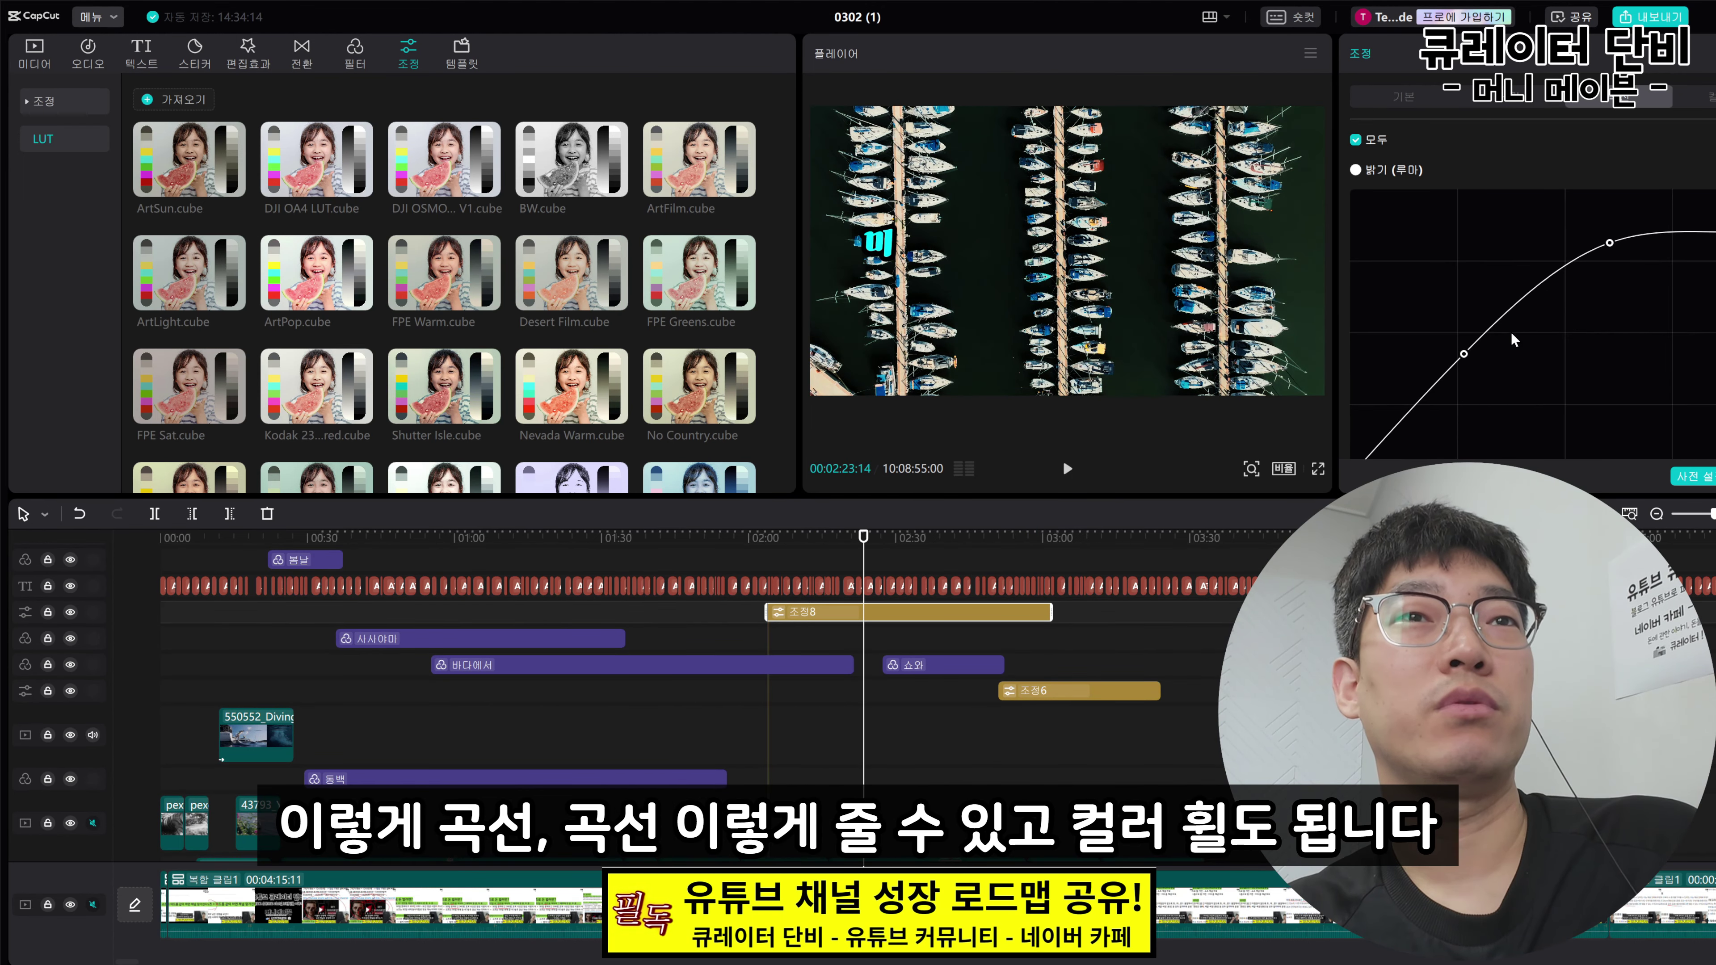
pyautogui.moveTo(1532, 297); pyautogui.dragTo(1466, 331)
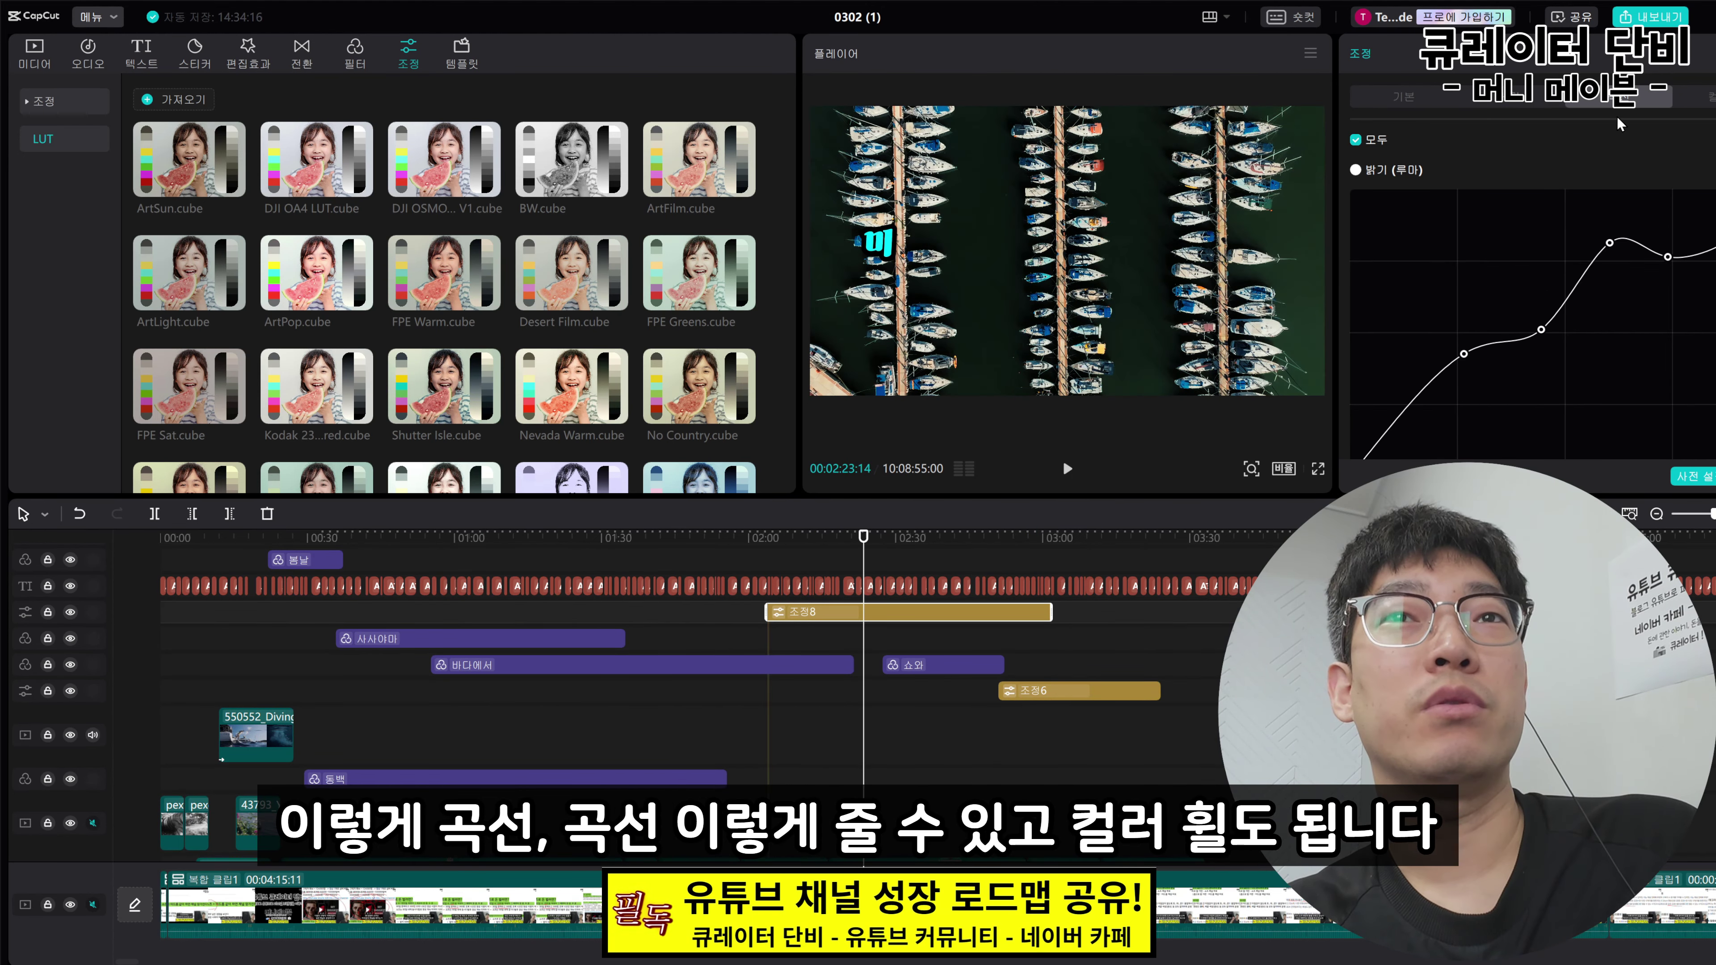
# Set the adjustment's 그림자 color wheel to 0.16 on all channels and adjust the 면회색 midtone wheel
pyautogui.click(1695, 97)
pyautogui.scroll(-1, 1458, 341)
pyautogui.scroll(1, 1457, 341)
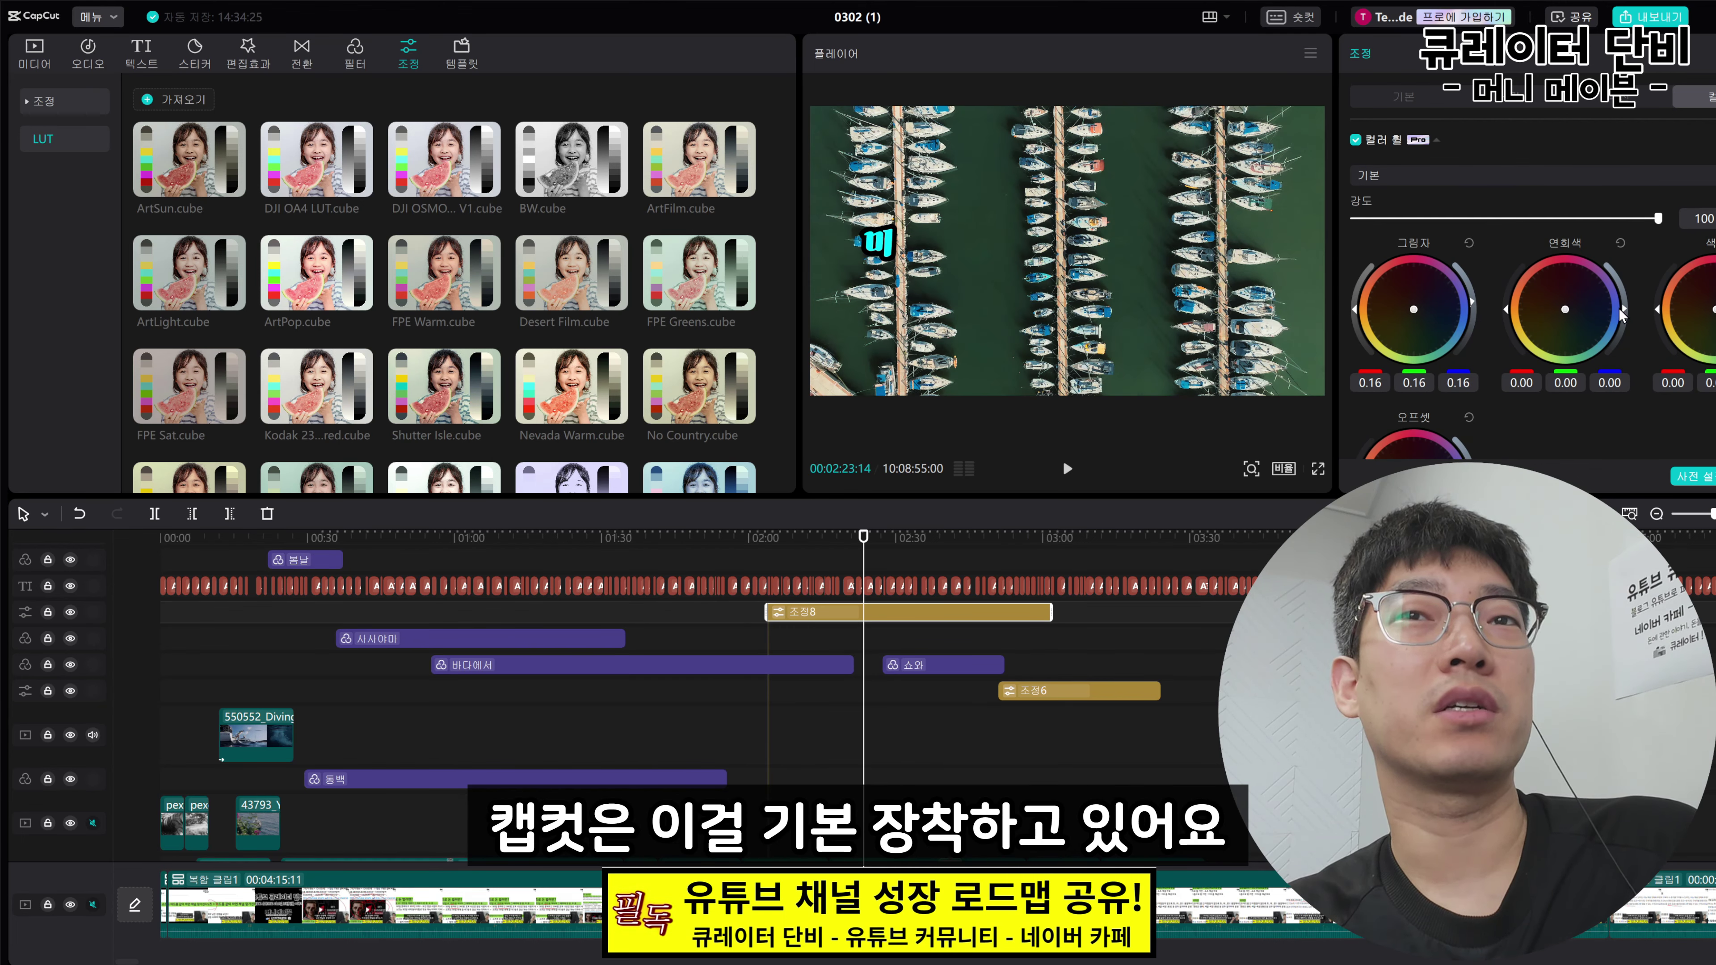
pyautogui.moveTo(1594, 299)
pyautogui.mouseDown()
pyautogui.moveTo(1554, 318)
pyautogui.moveTo(1545, 298)
pyautogui.moveTo(1566, 302)
pyautogui.mouseUp()
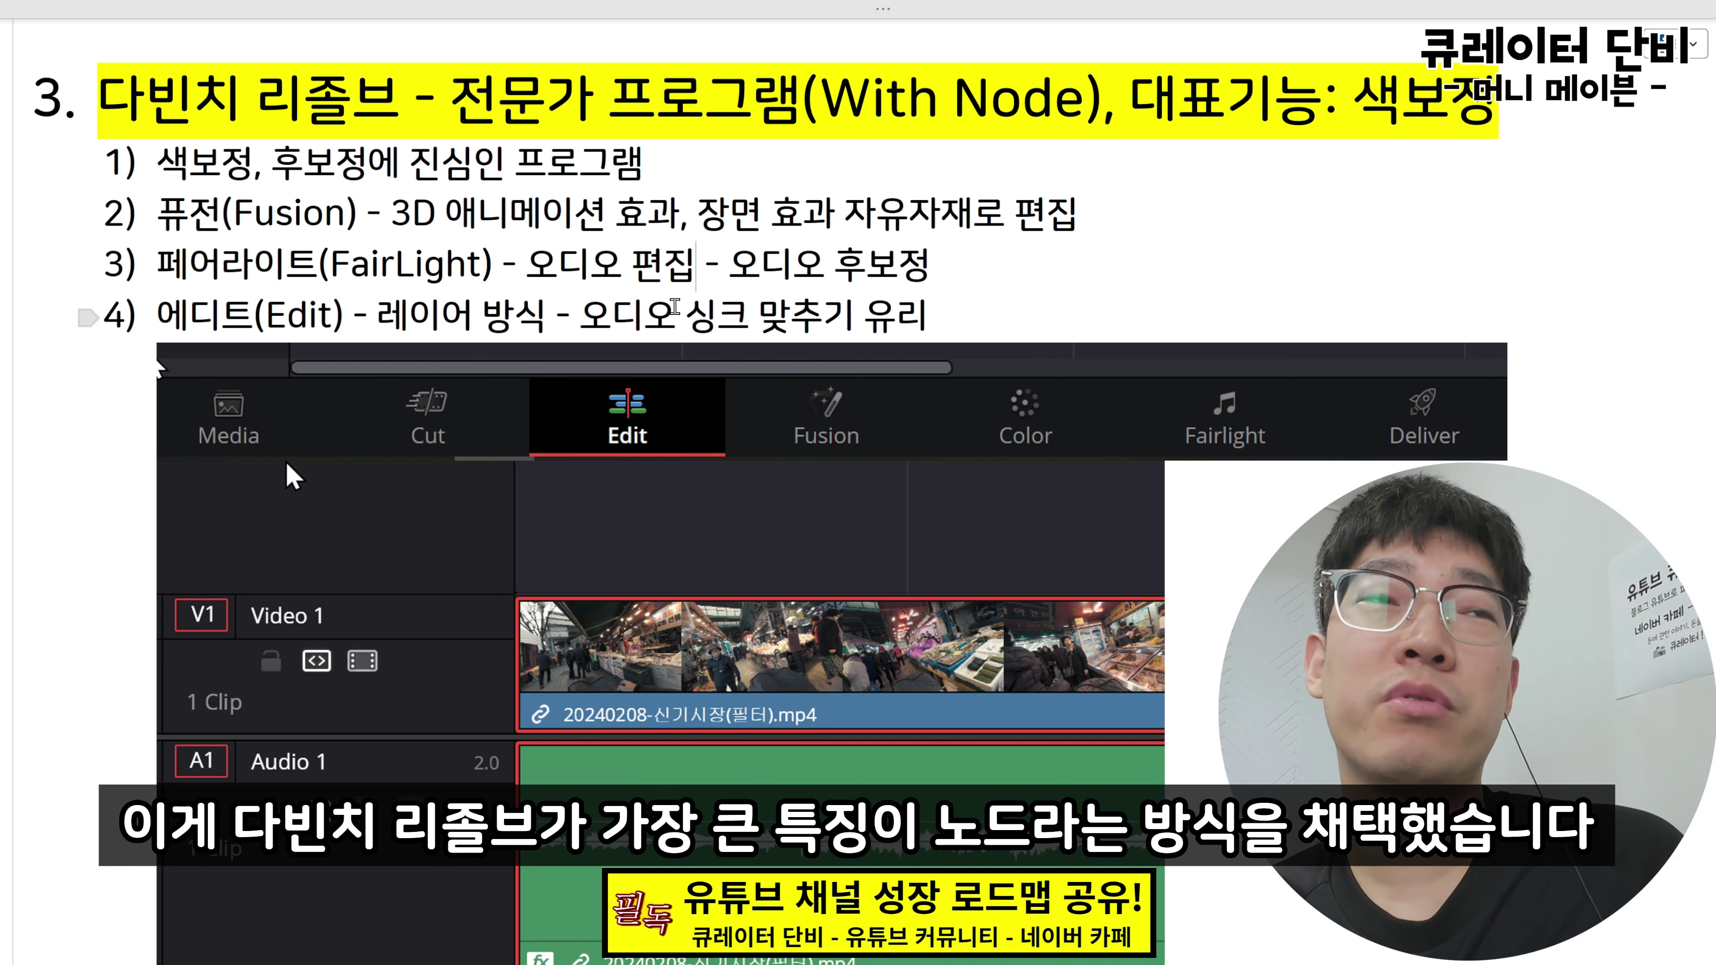
# Switch to the 다빈치 리졸브 notes, circle "With Node" in the heading with red ink, and clear the marks
pyautogui.moveTo(1057, 136); pyautogui.dragTo(804, 103)
pyautogui.moveTo(920, 1)
pyautogui.mouseDown()
pyautogui.moveTo(668, 109)
pyautogui.moveTo(802, 125)
pyautogui.mouseUp()
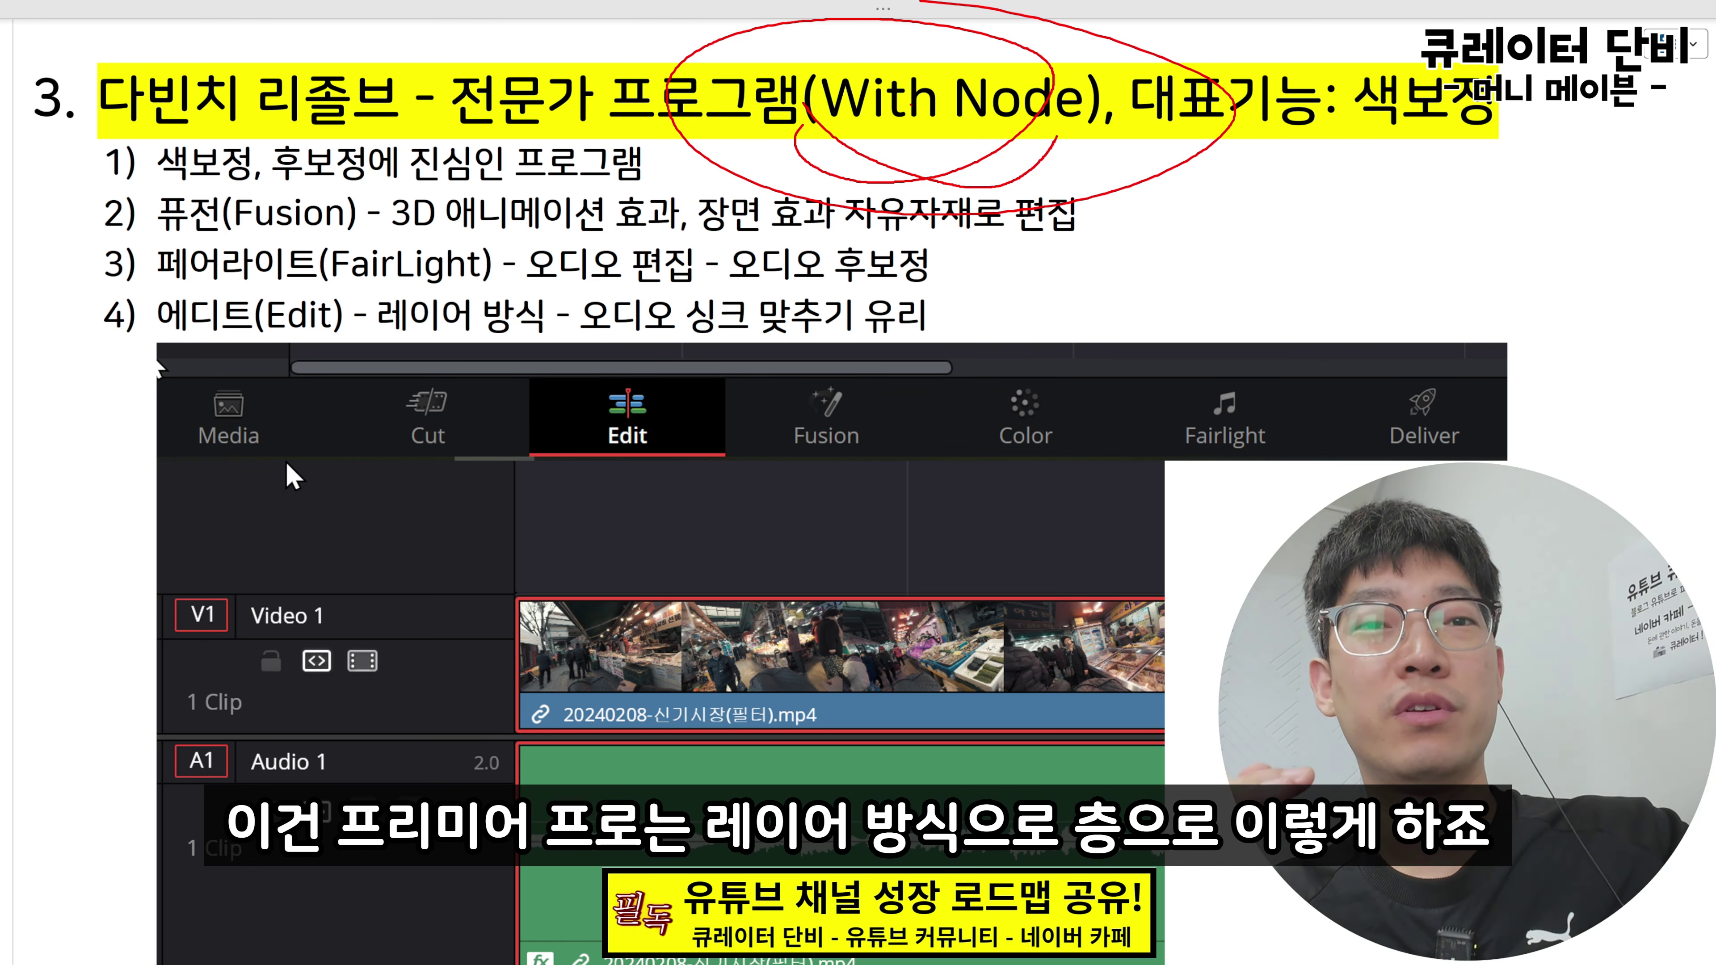
pyautogui.moveTo(1043, 103); pyautogui.dragTo(892, 144)
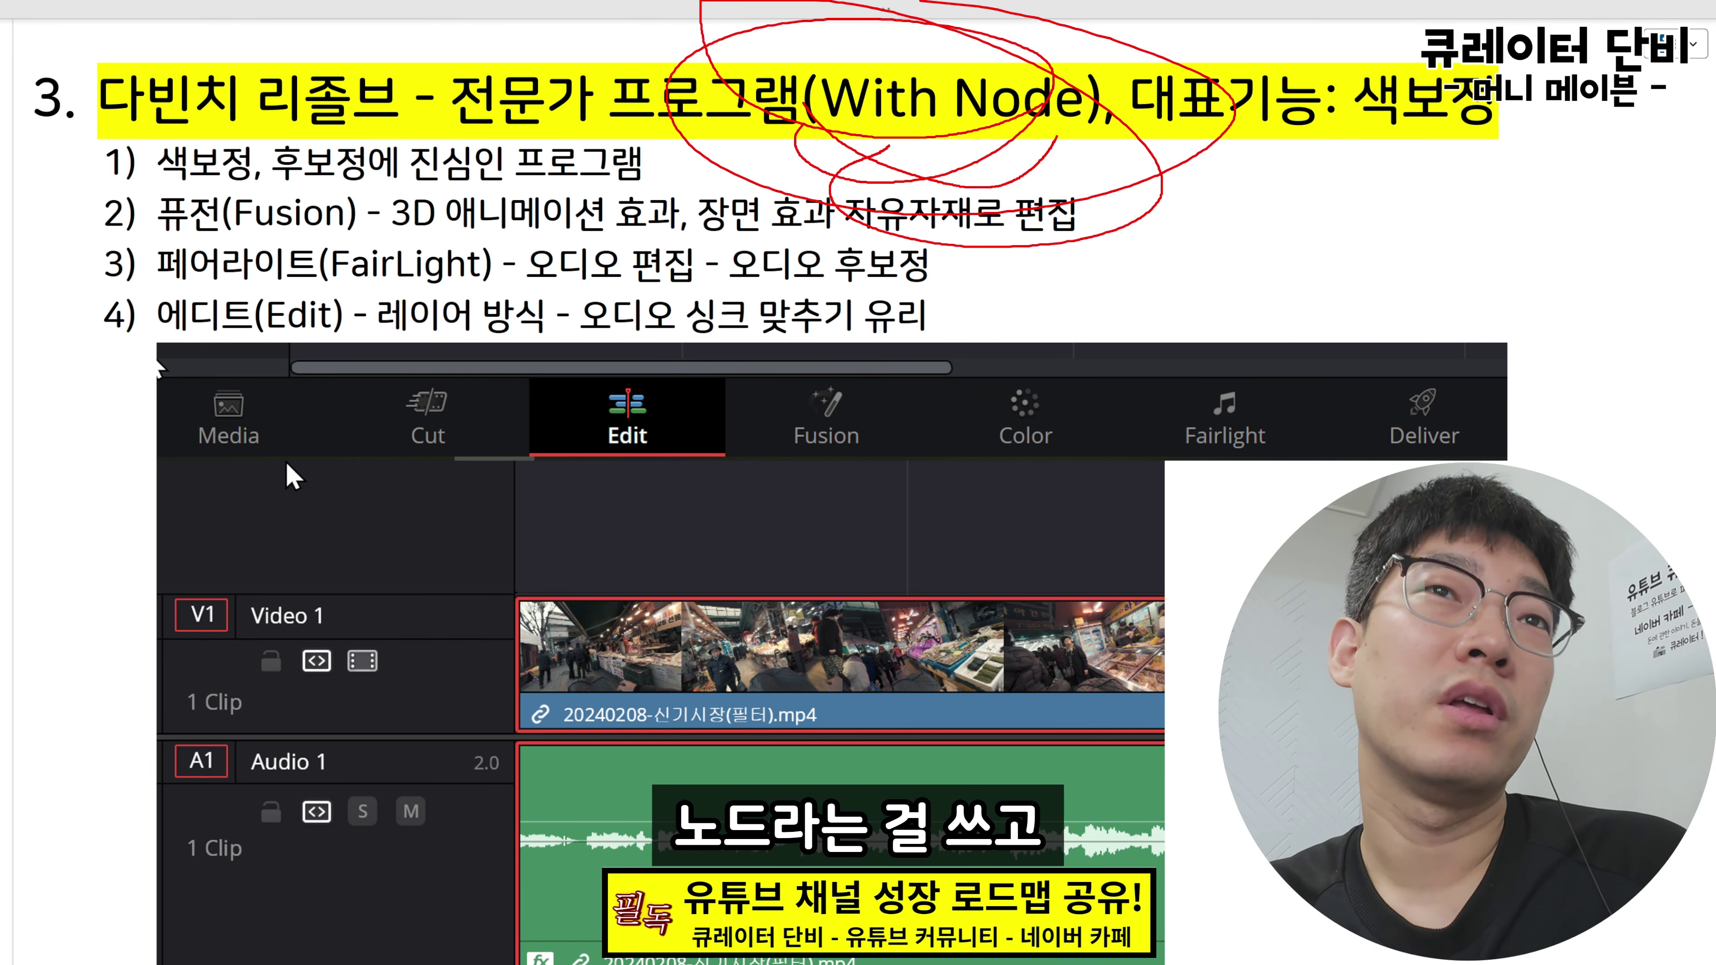
pyautogui.moveTo(1138, 163); pyautogui.dragTo(1377, 163)
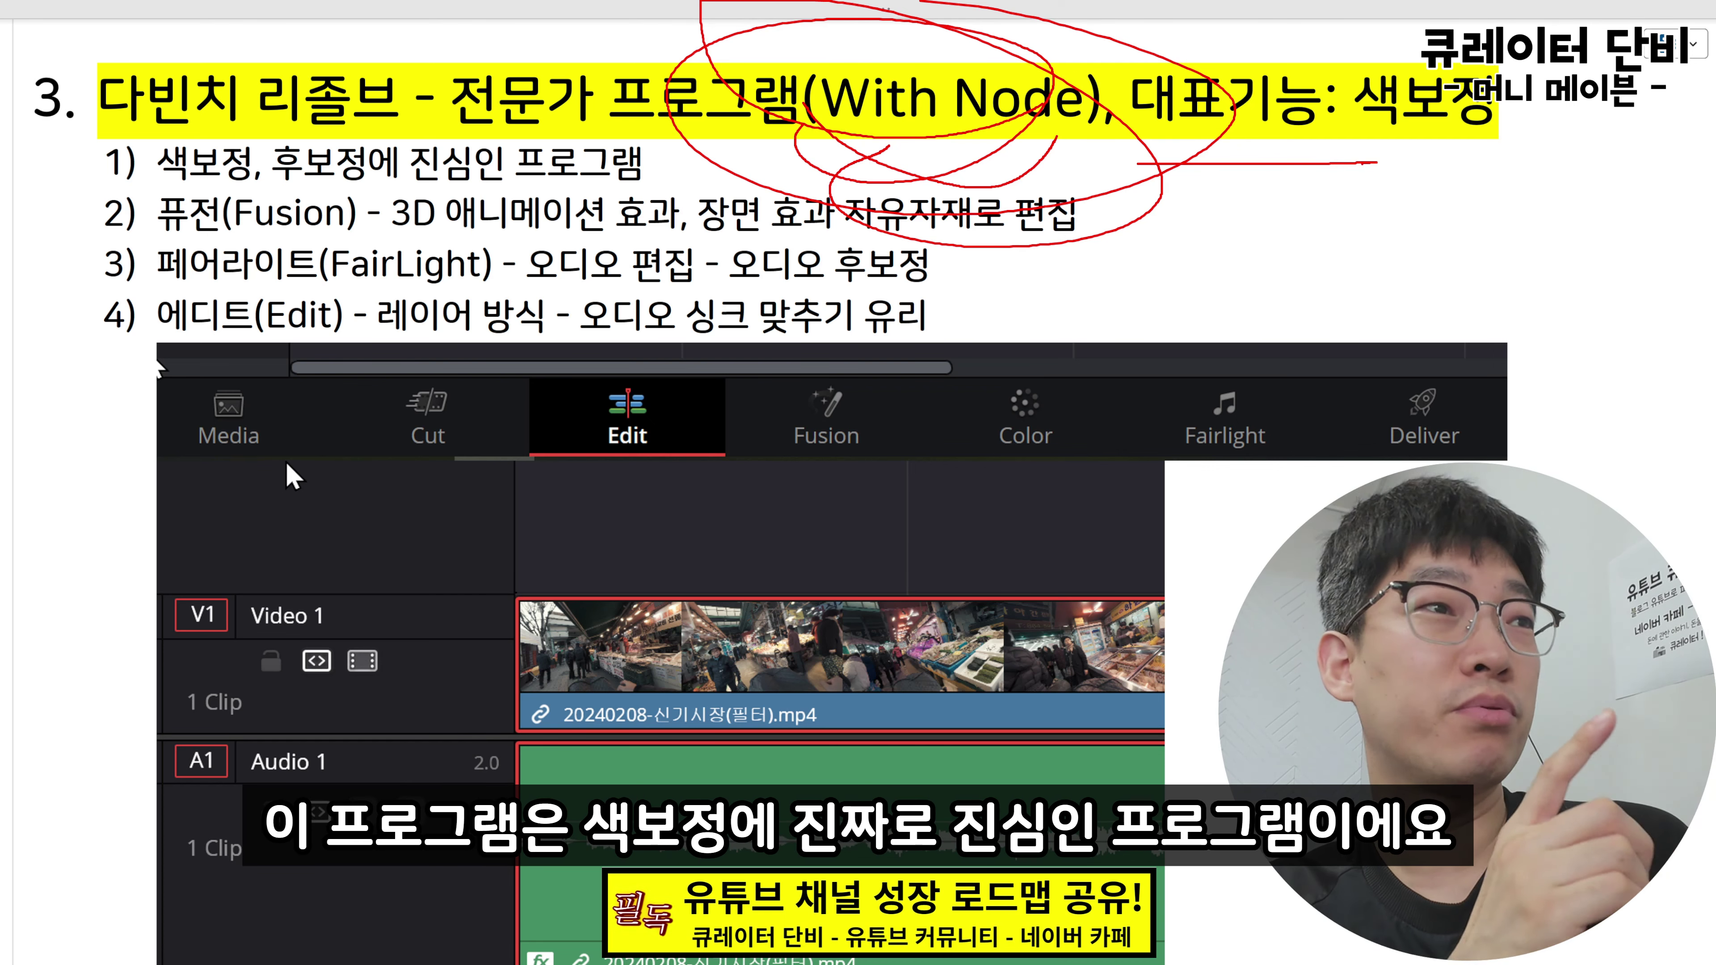
pyautogui.press('Escape')
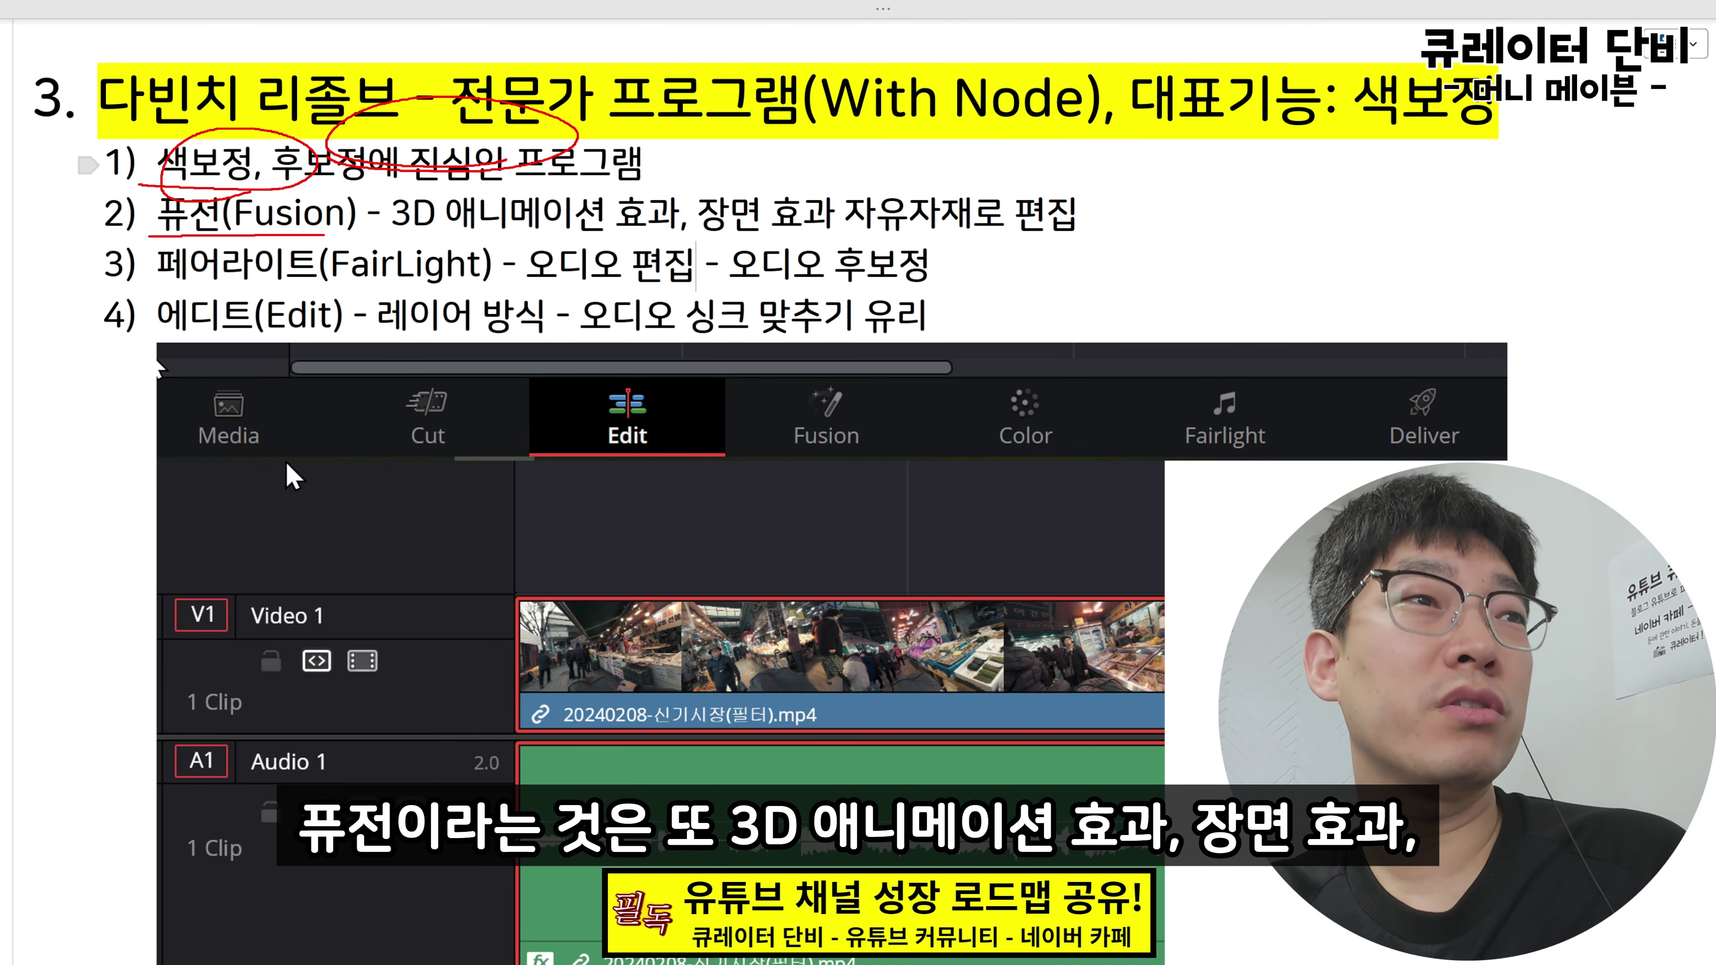
# Underline the 퓨전(Fusion) effects text and the 페어라이트(FairLight) item in red ink
pyautogui.moveTo(325, 236); pyautogui.dragTo(673, 238)
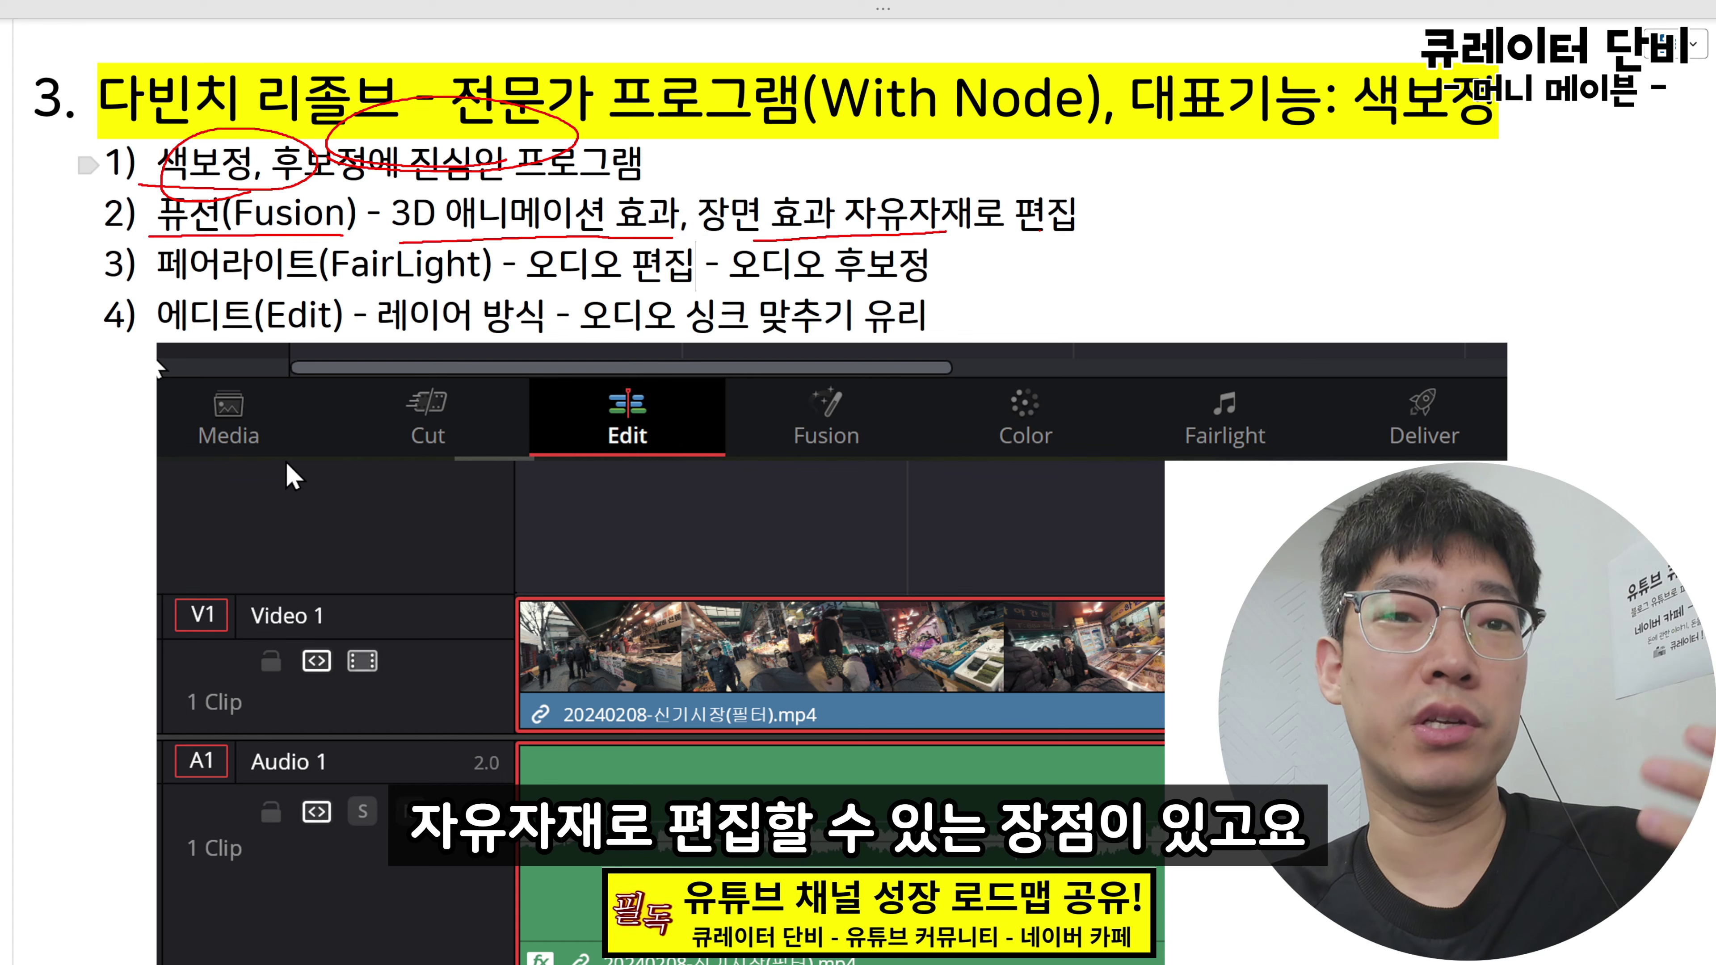
pyautogui.moveTo(1126, 279); pyautogui.dragTo(1176, 220)
pyautogui.moveTo(113, 298); pyautogui.dragTo(405, 292)
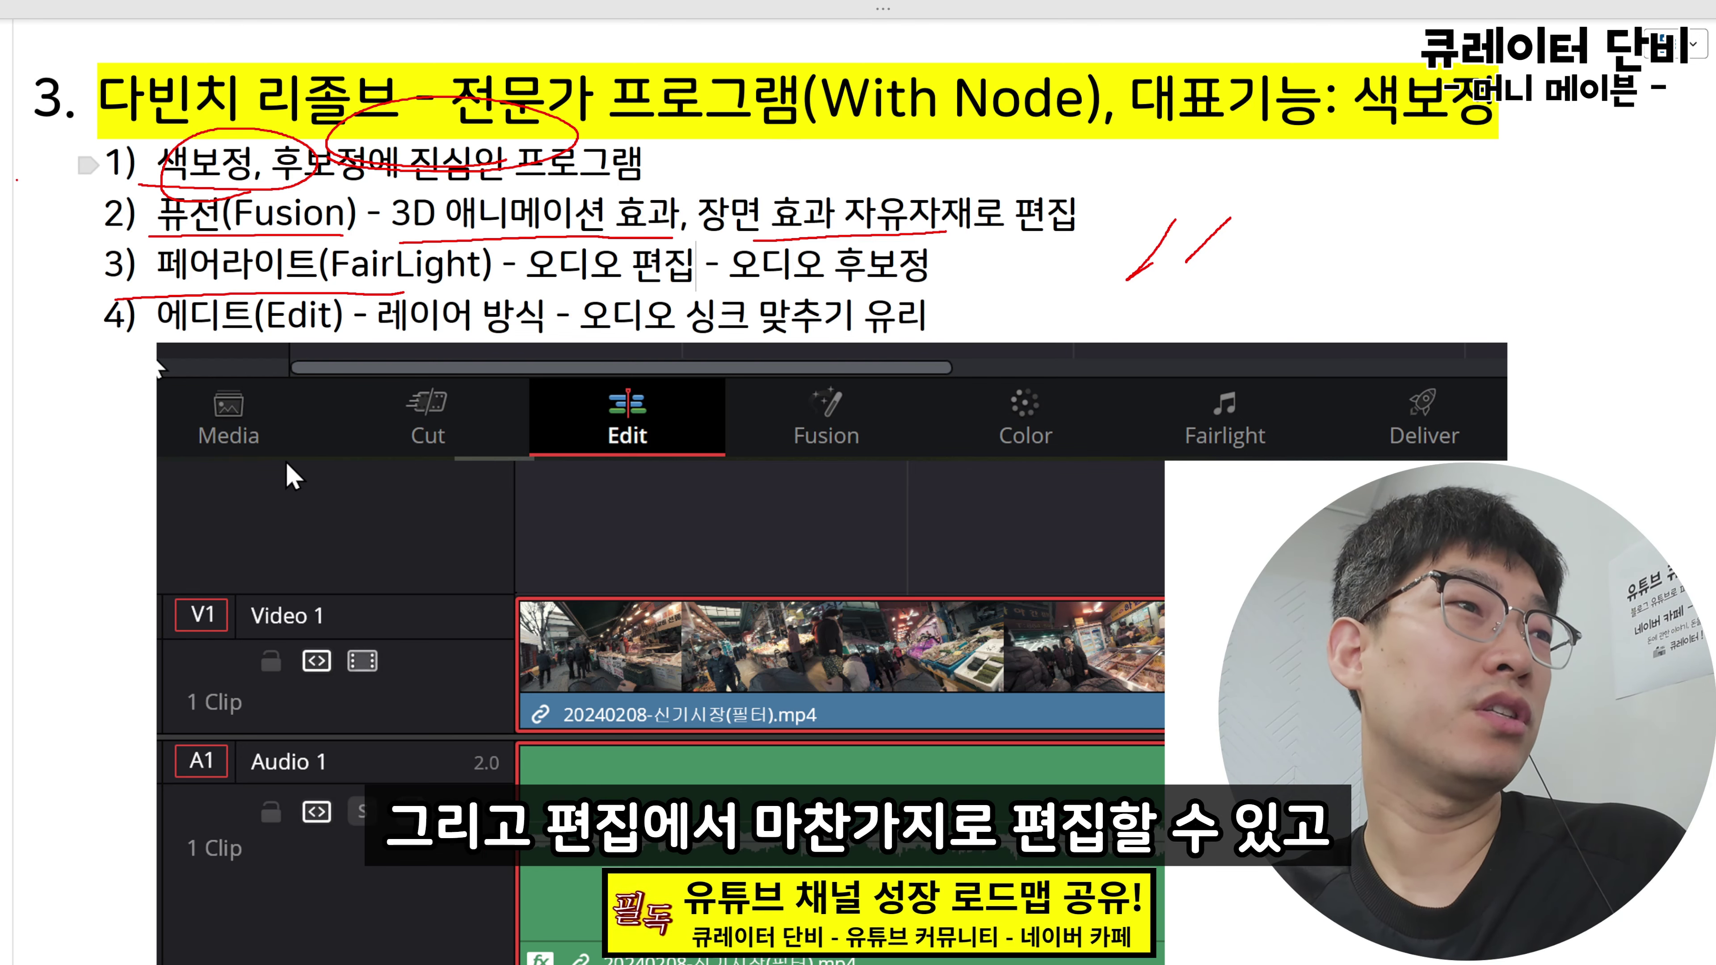
# Circle "에디트(Edit) - 레이어 방식" in red ink and underline the audio sync text beside it
pyautogui.moveTo(1, 177); pyautogui.dragTo(92, 295)
pyautogui.moveTo(128, 328)
pyautogui.mouseDown()
pyautogui.moveTo(158, 345)
pyautogui.moveTo(184, 318)
pyautogui.moveTo(210, 342)
pyautogui.mouseUp()
pyautogui.moveTo(439, 363); pyautogui.dragTo(566, 365)
pyautogui.moveTo(601, 360); pyautogui.dragTo(880, 366)
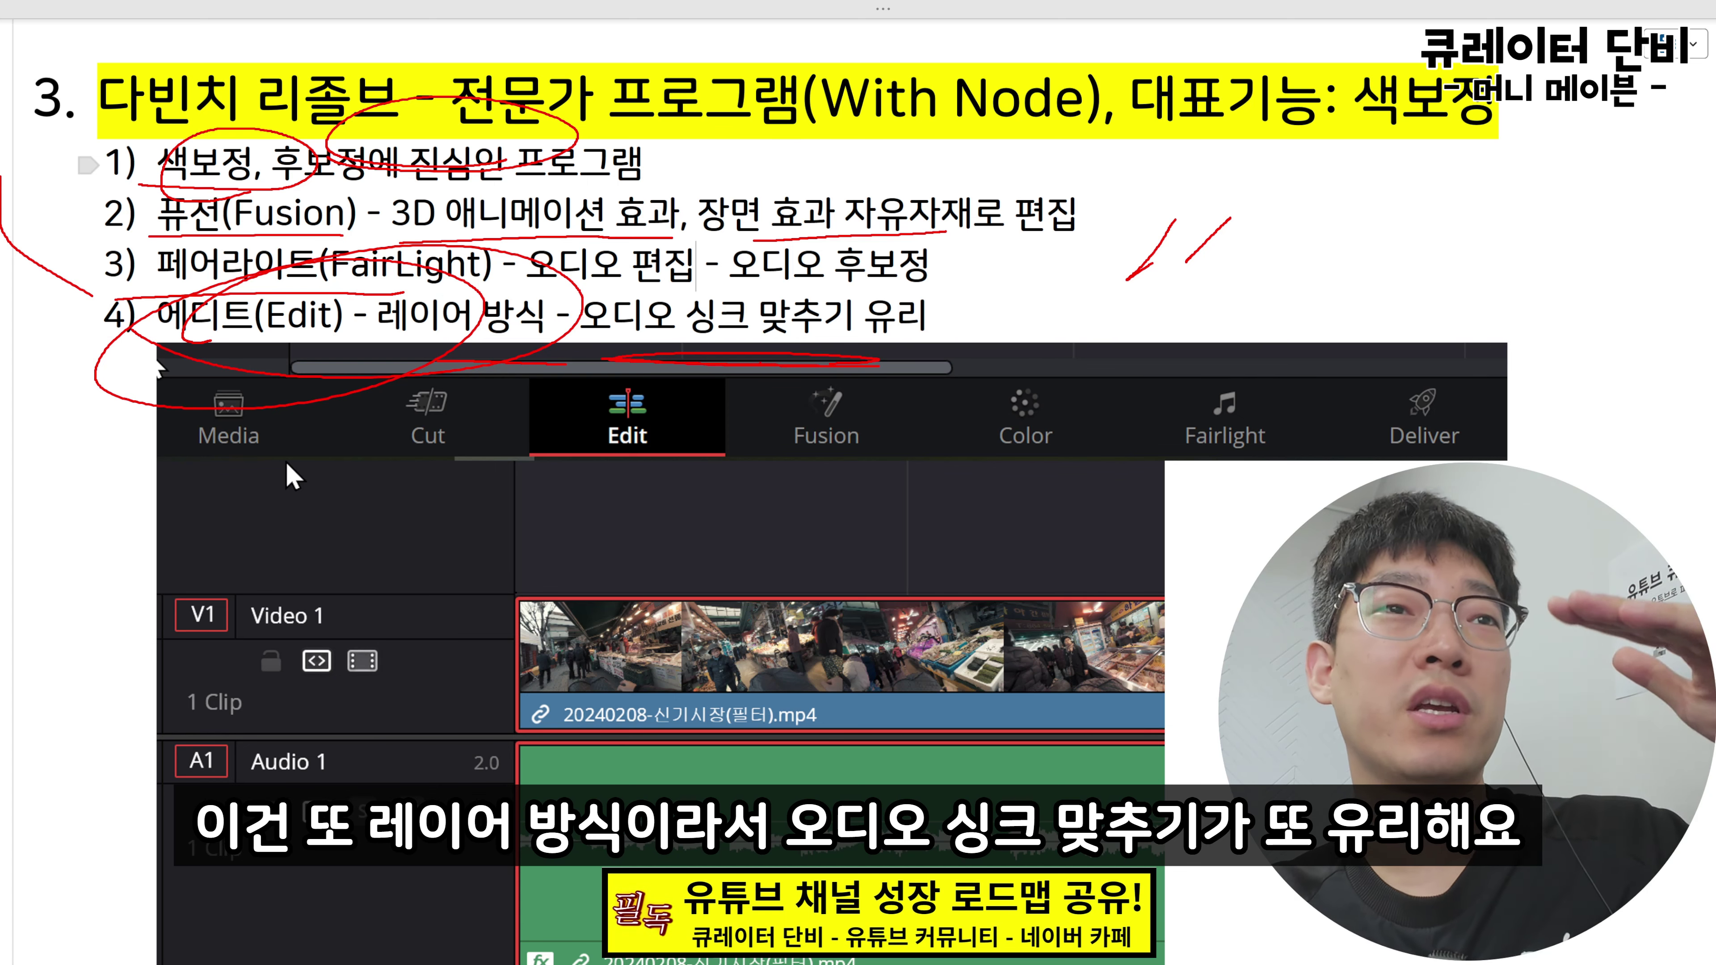
pyautogui.moveTo(612, 358); pyautogui.dragTo(831, 363)
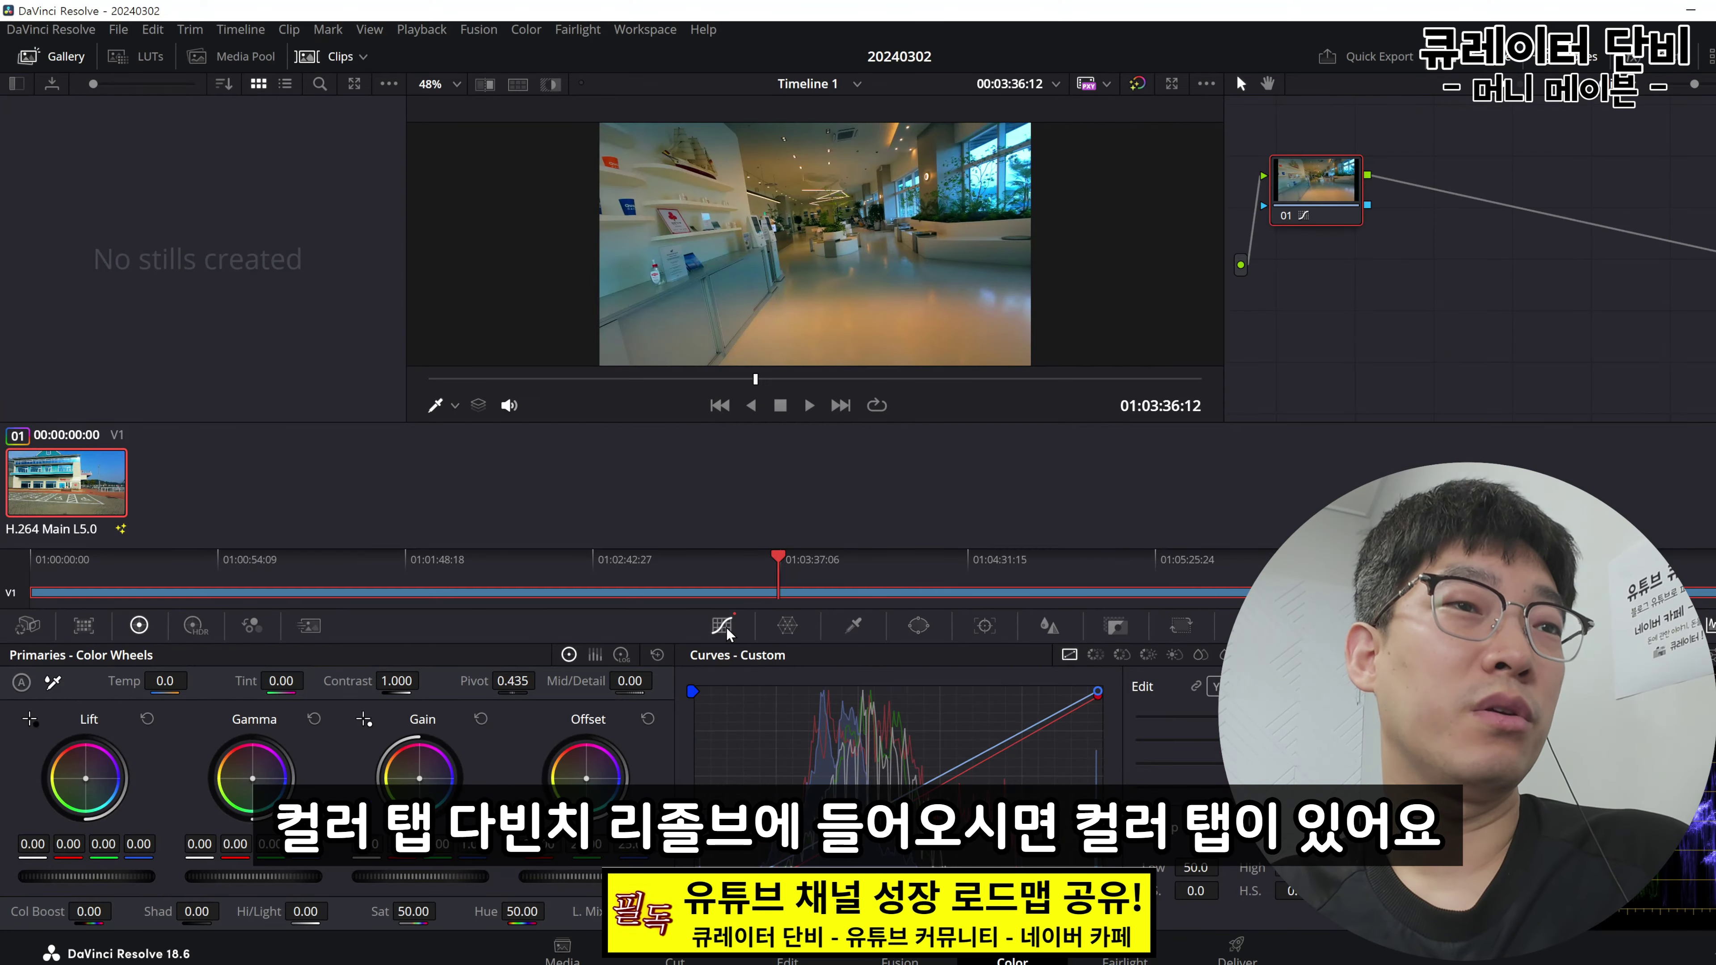
# Switch to DaVinci Resolve's Color page and examine the Color Warper, Qualifier, Window, Tracker, Key and Sizing palettes, returning to Curves
pyautogui.click(786, 627)
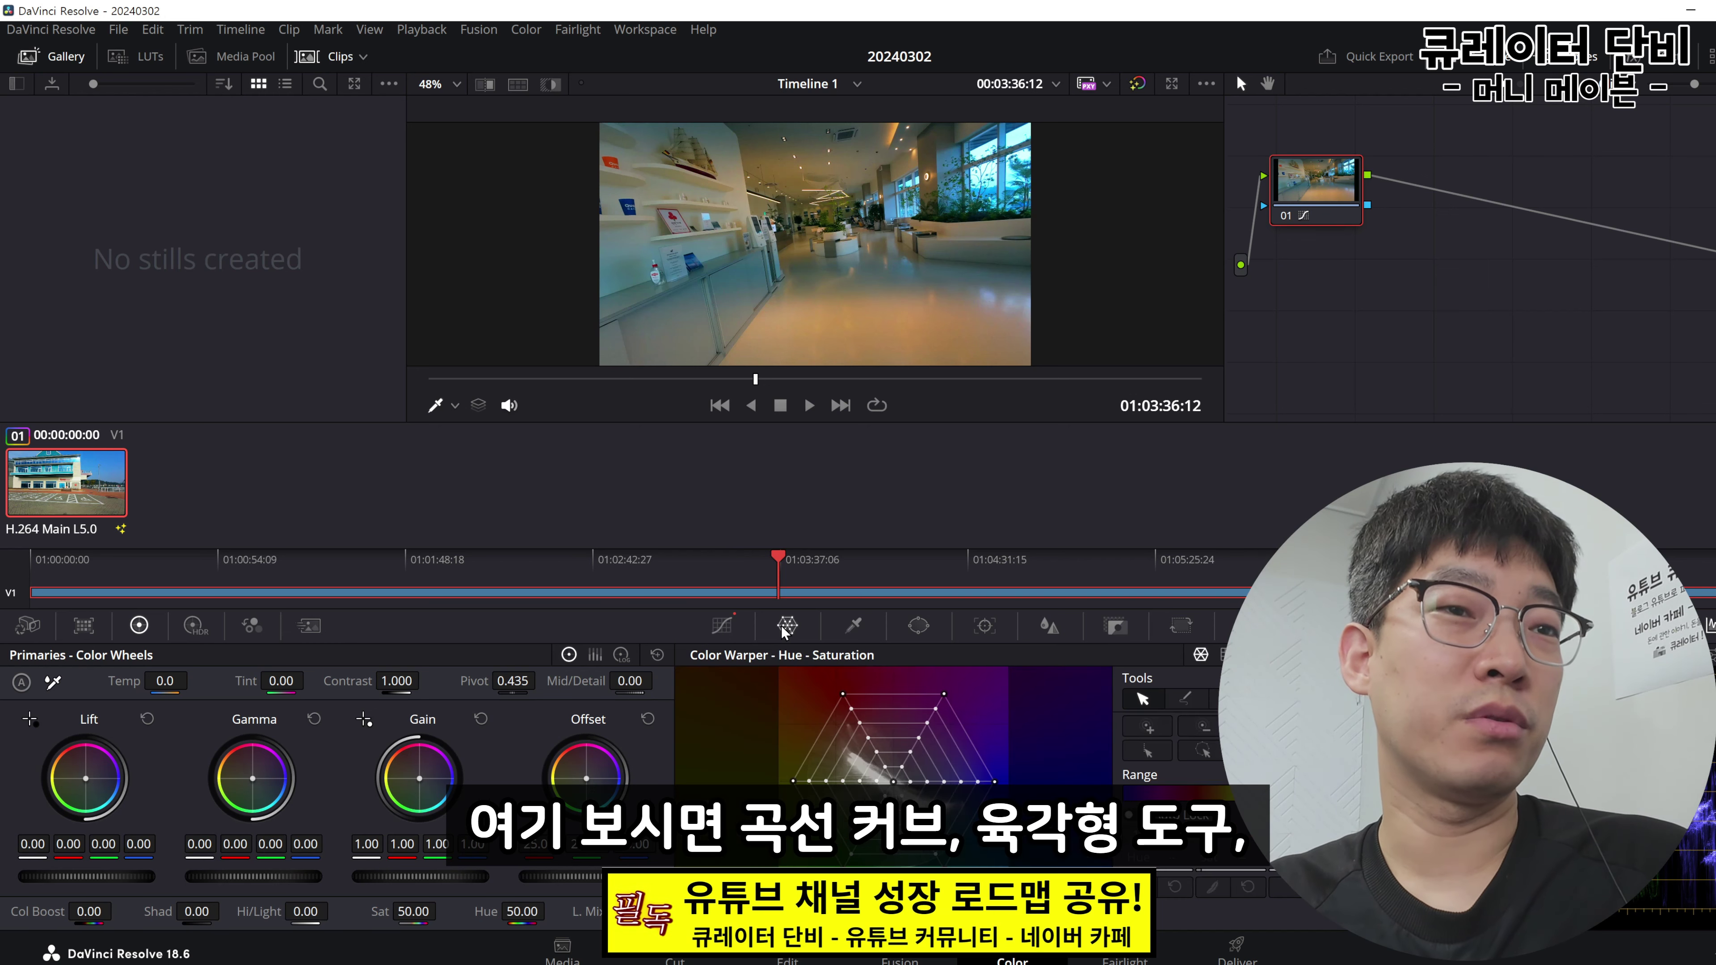
pyautogui.click(856, 627)
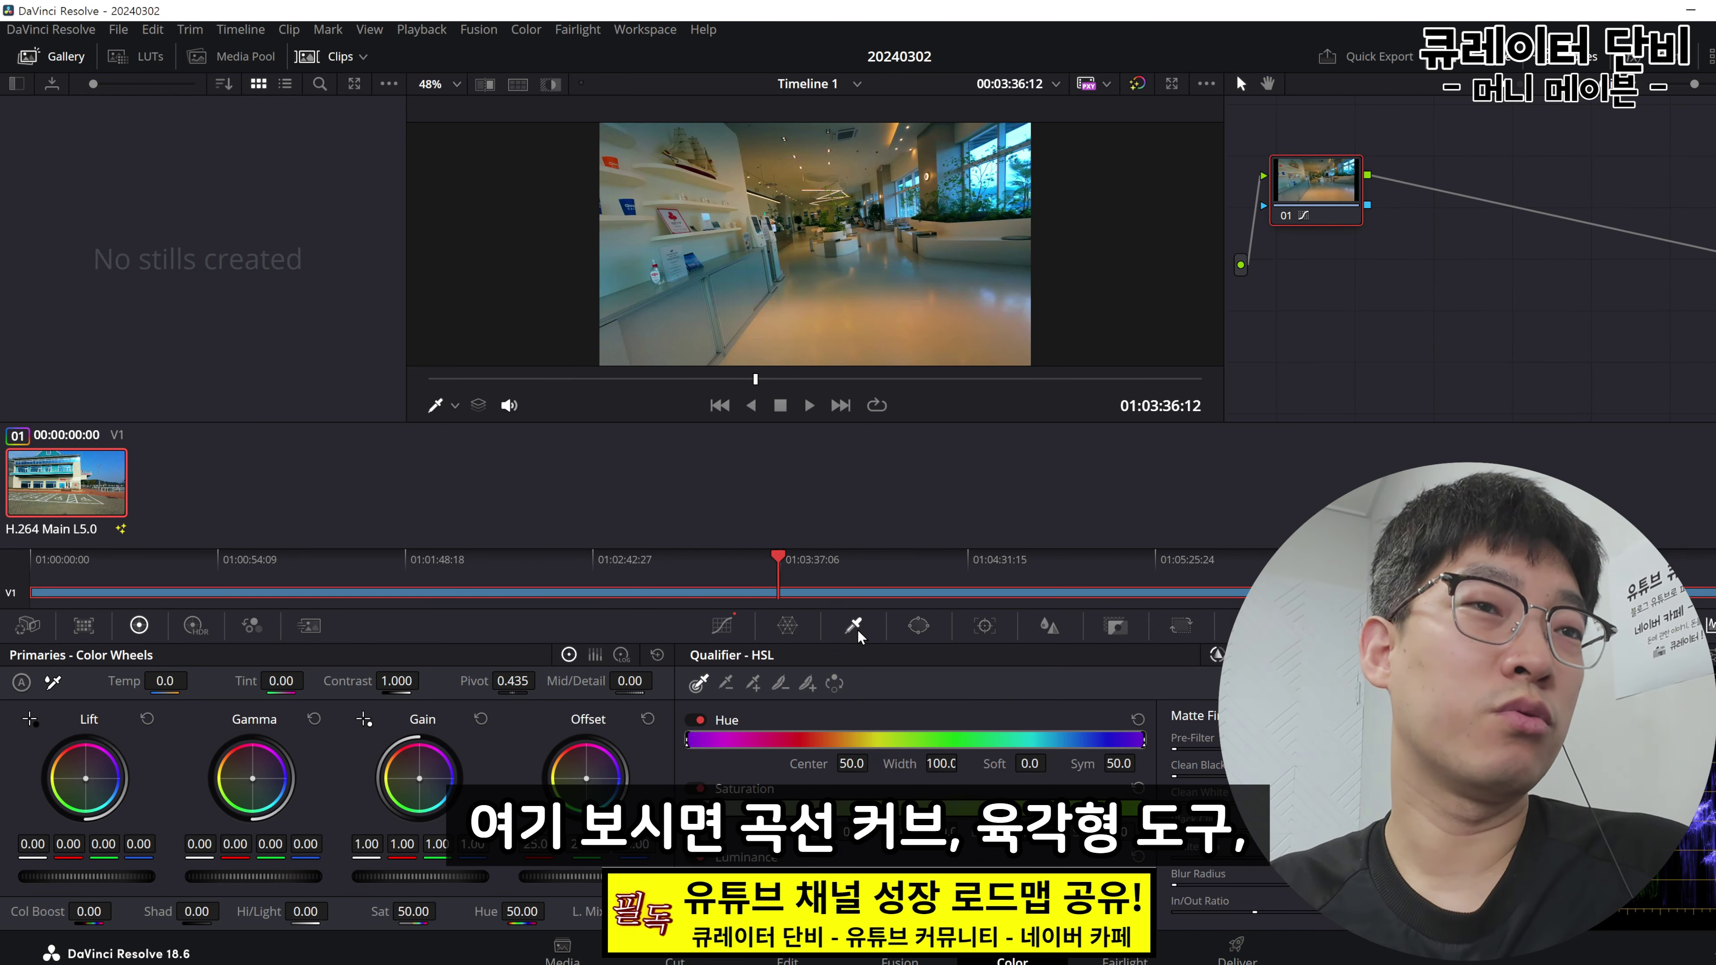
pyautogui.click(918, 626)
pyautogui.click(853, 626)
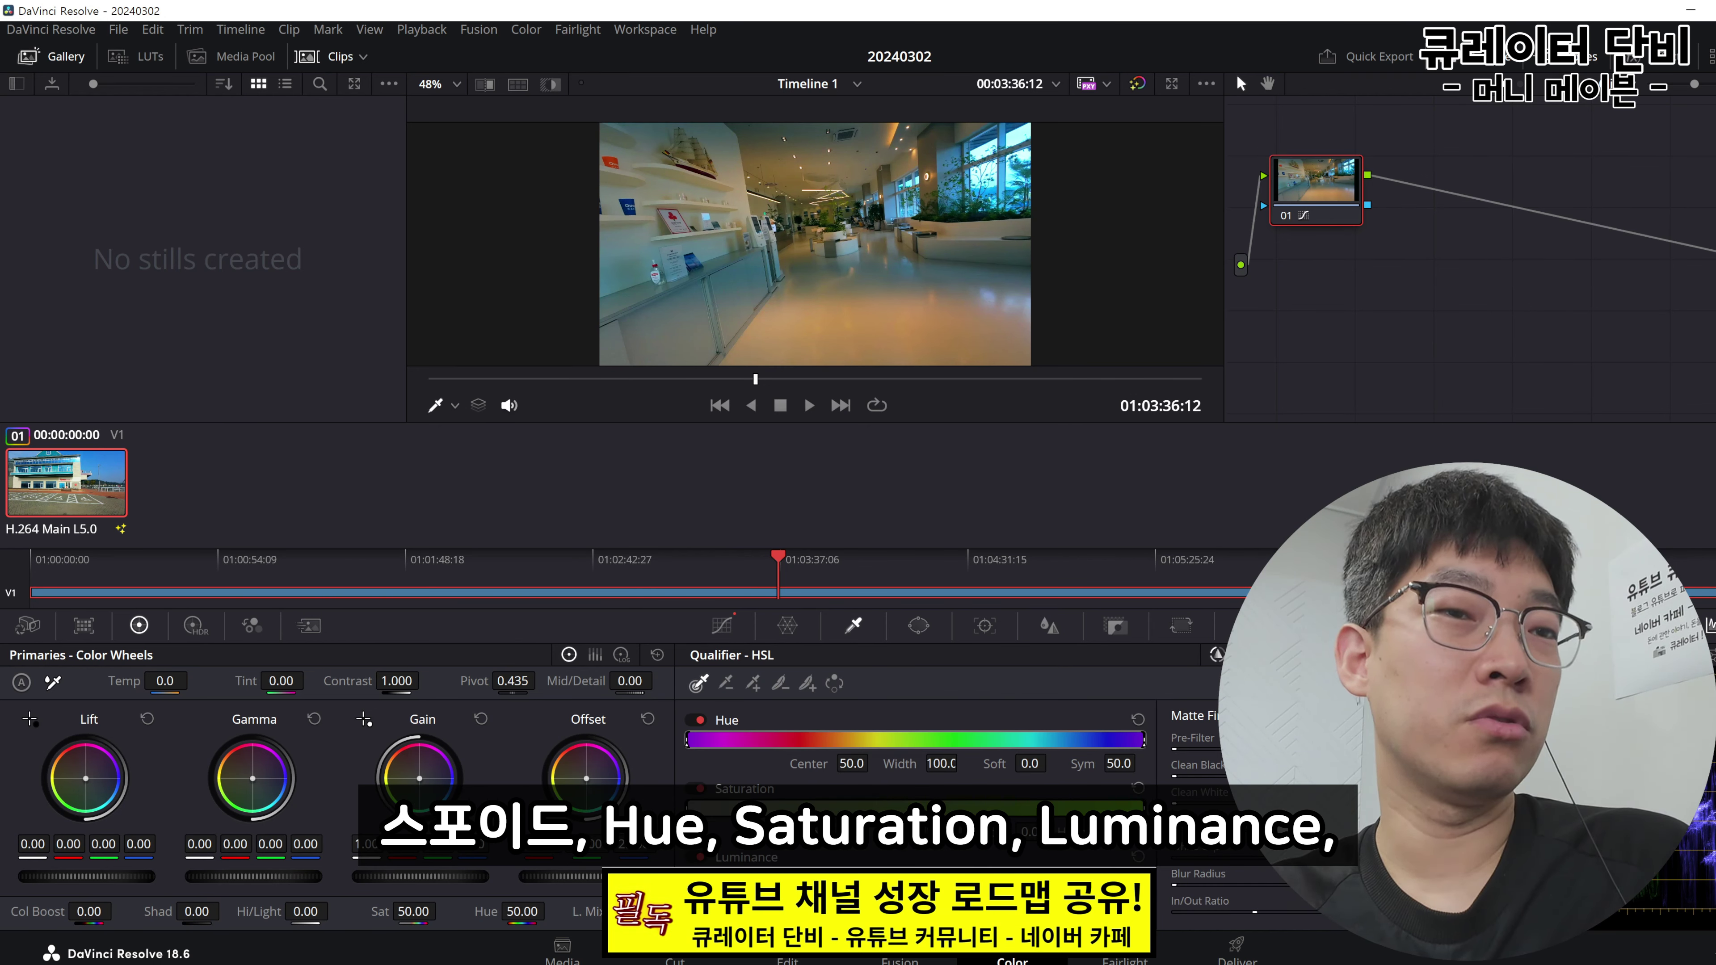
pyautogui.click(919, 626)
pyautogui.click(984, 625)
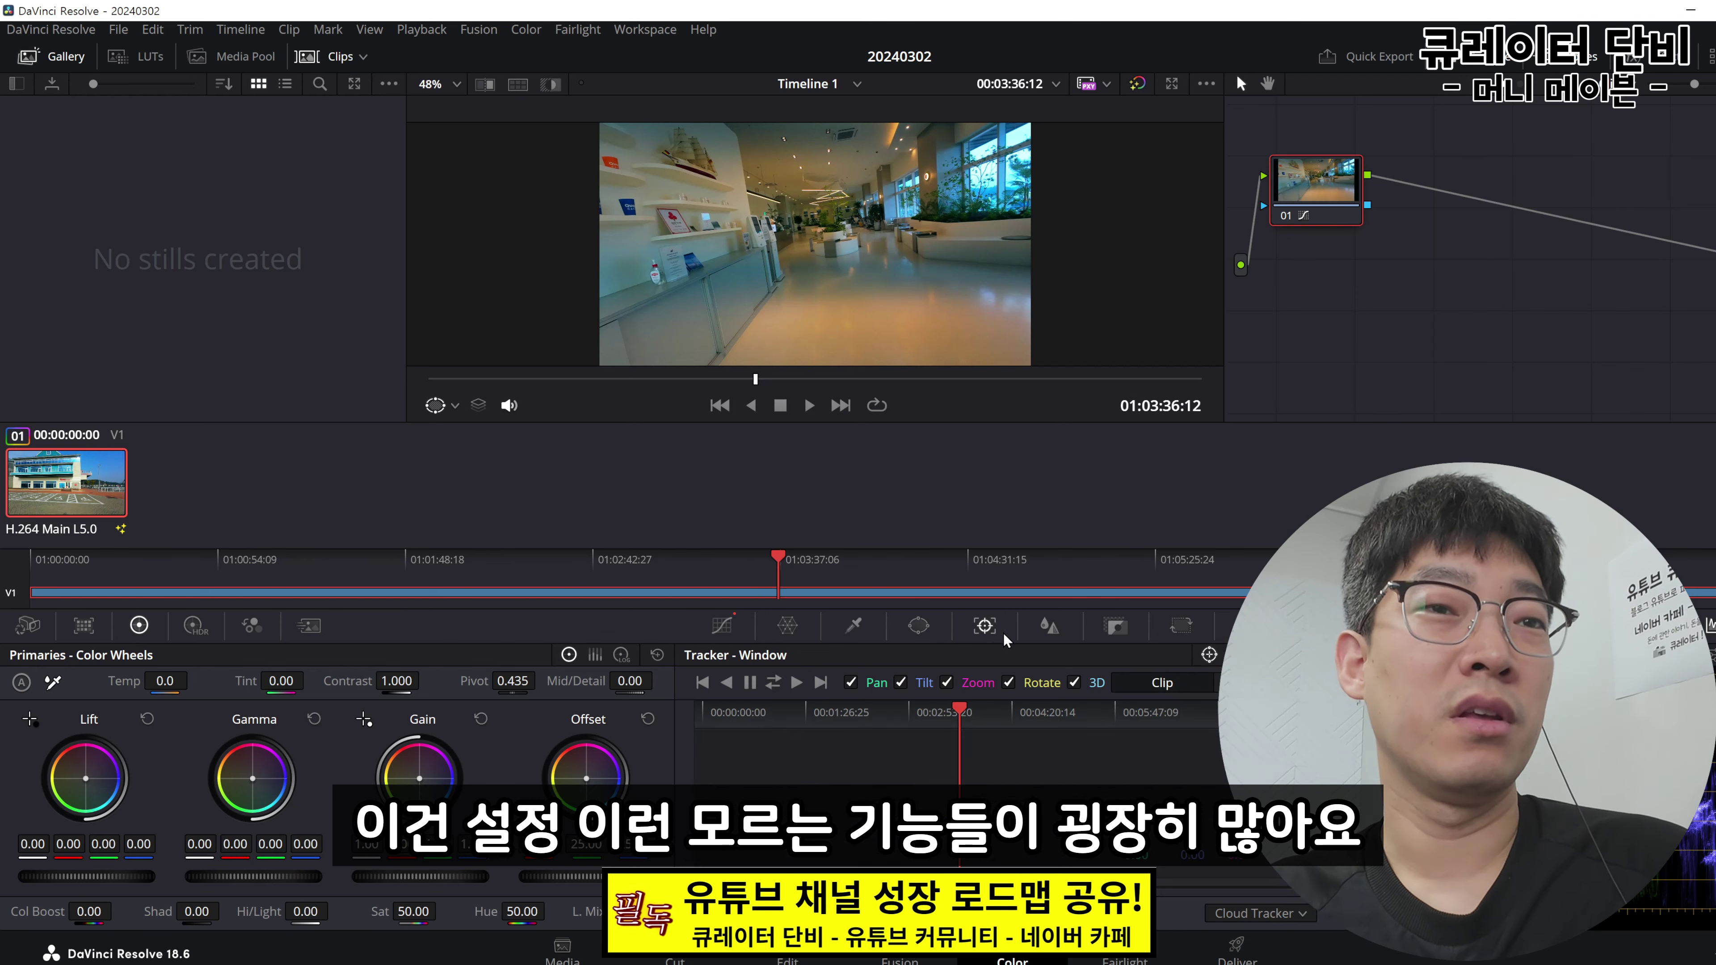
pyautogui.click(1116, 625)
pyautogui.click(1182, 625)
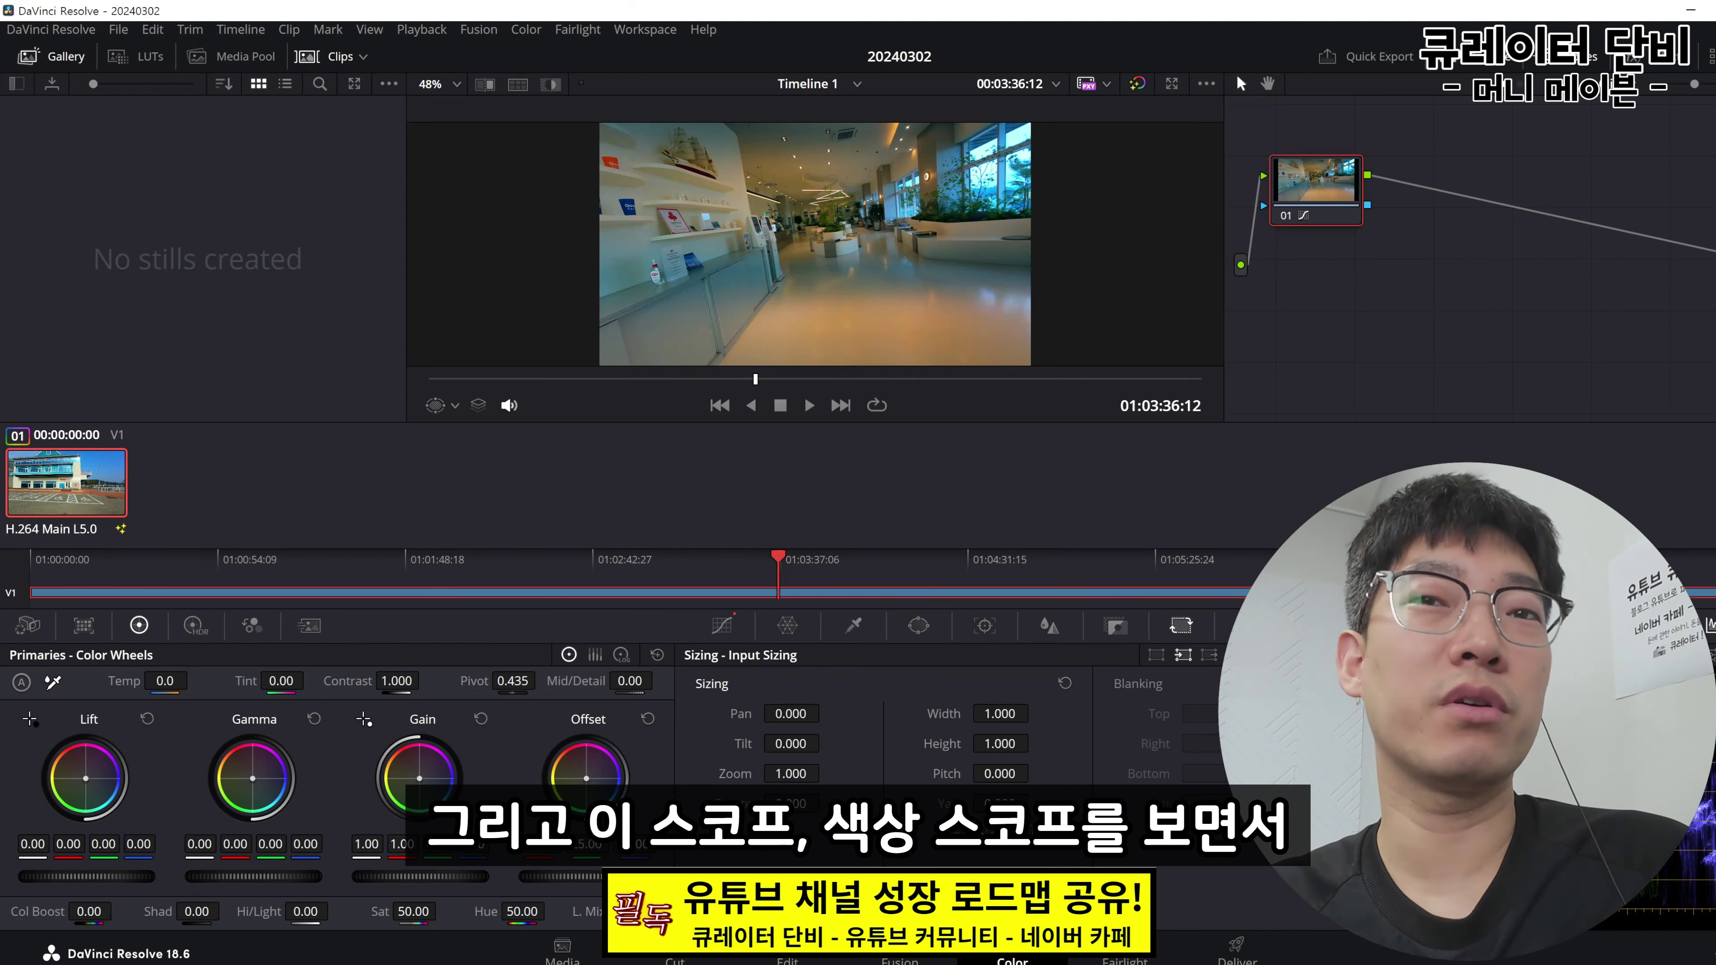
pyautogui.click(722, 626)
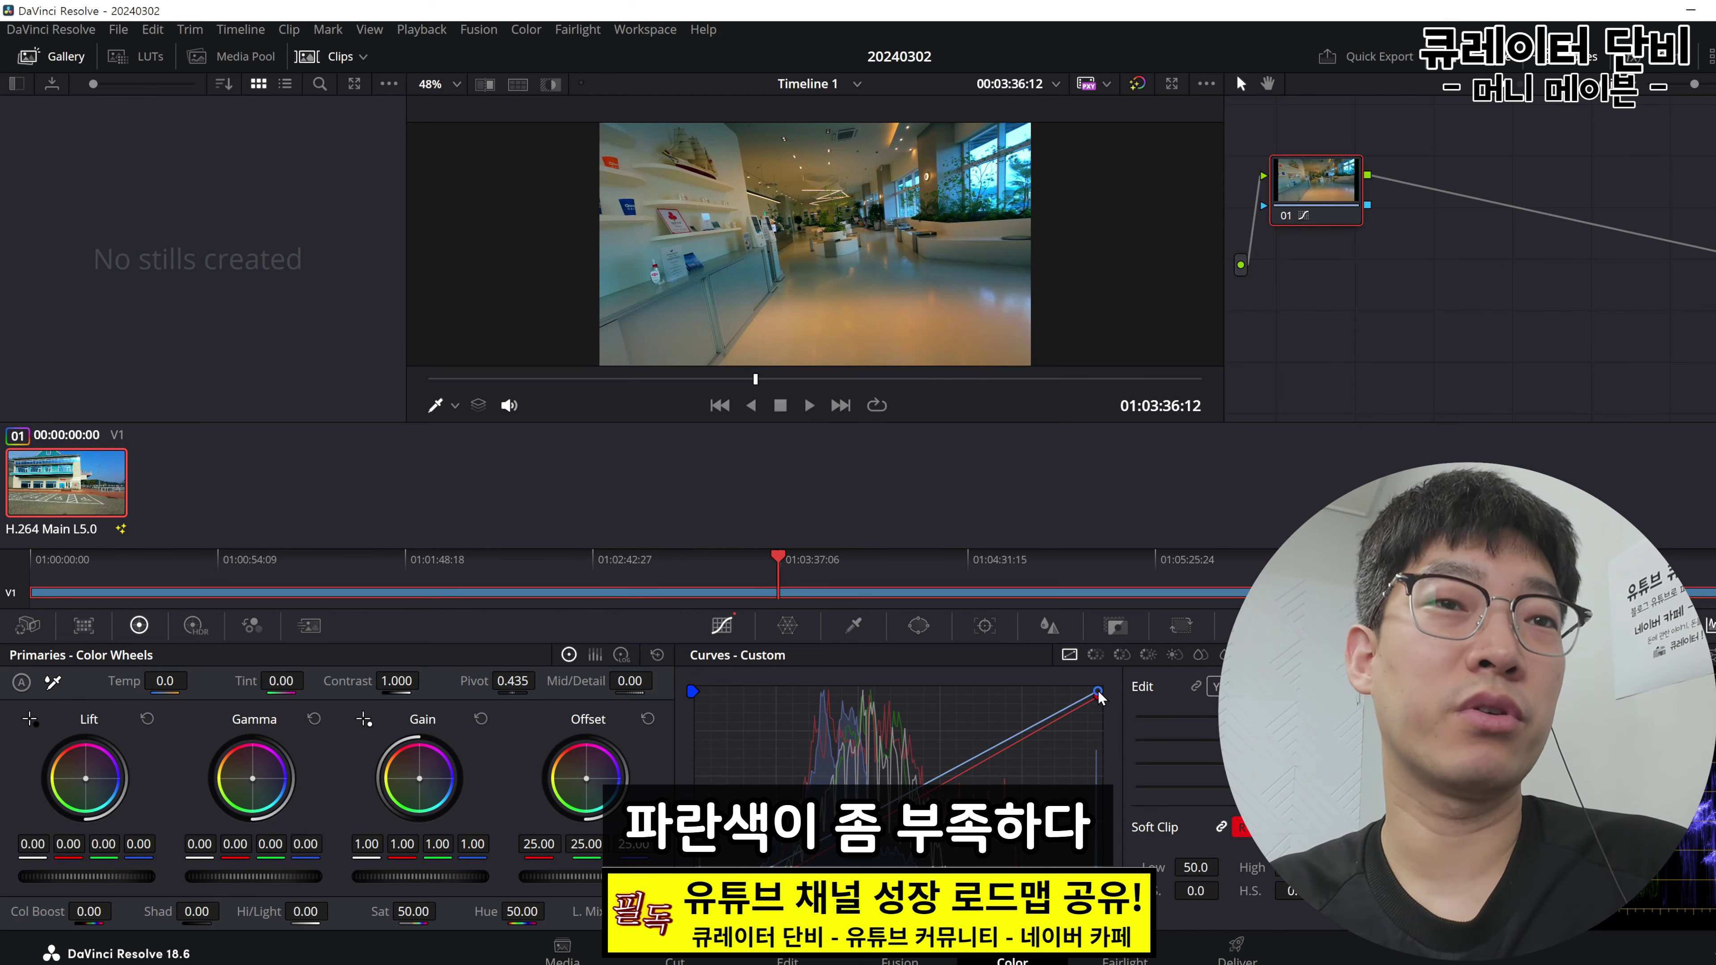
# Boost the highlights of the blue channel and the other raised channels on the custom curve, and play the footage to check the grade
pyautogui.moveTo(1097, 692); pyautogui.dragTo(1003, 691)
pyautogui.click(1274, 686)
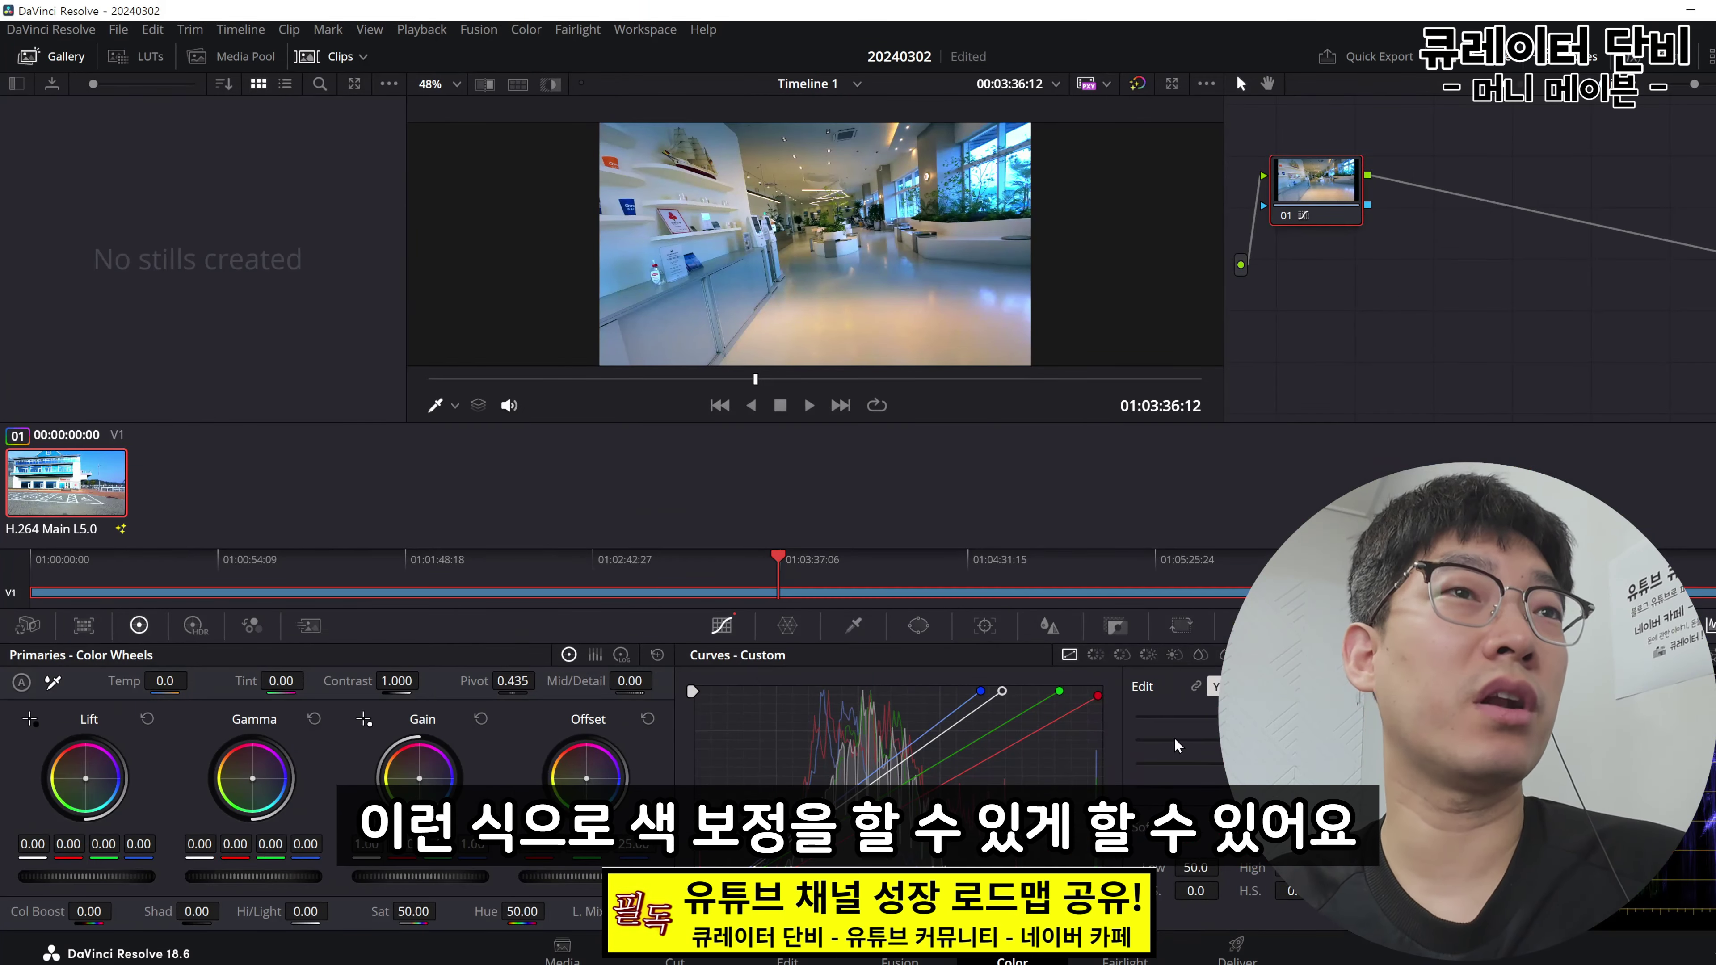
pyautogui.click(809, 405)
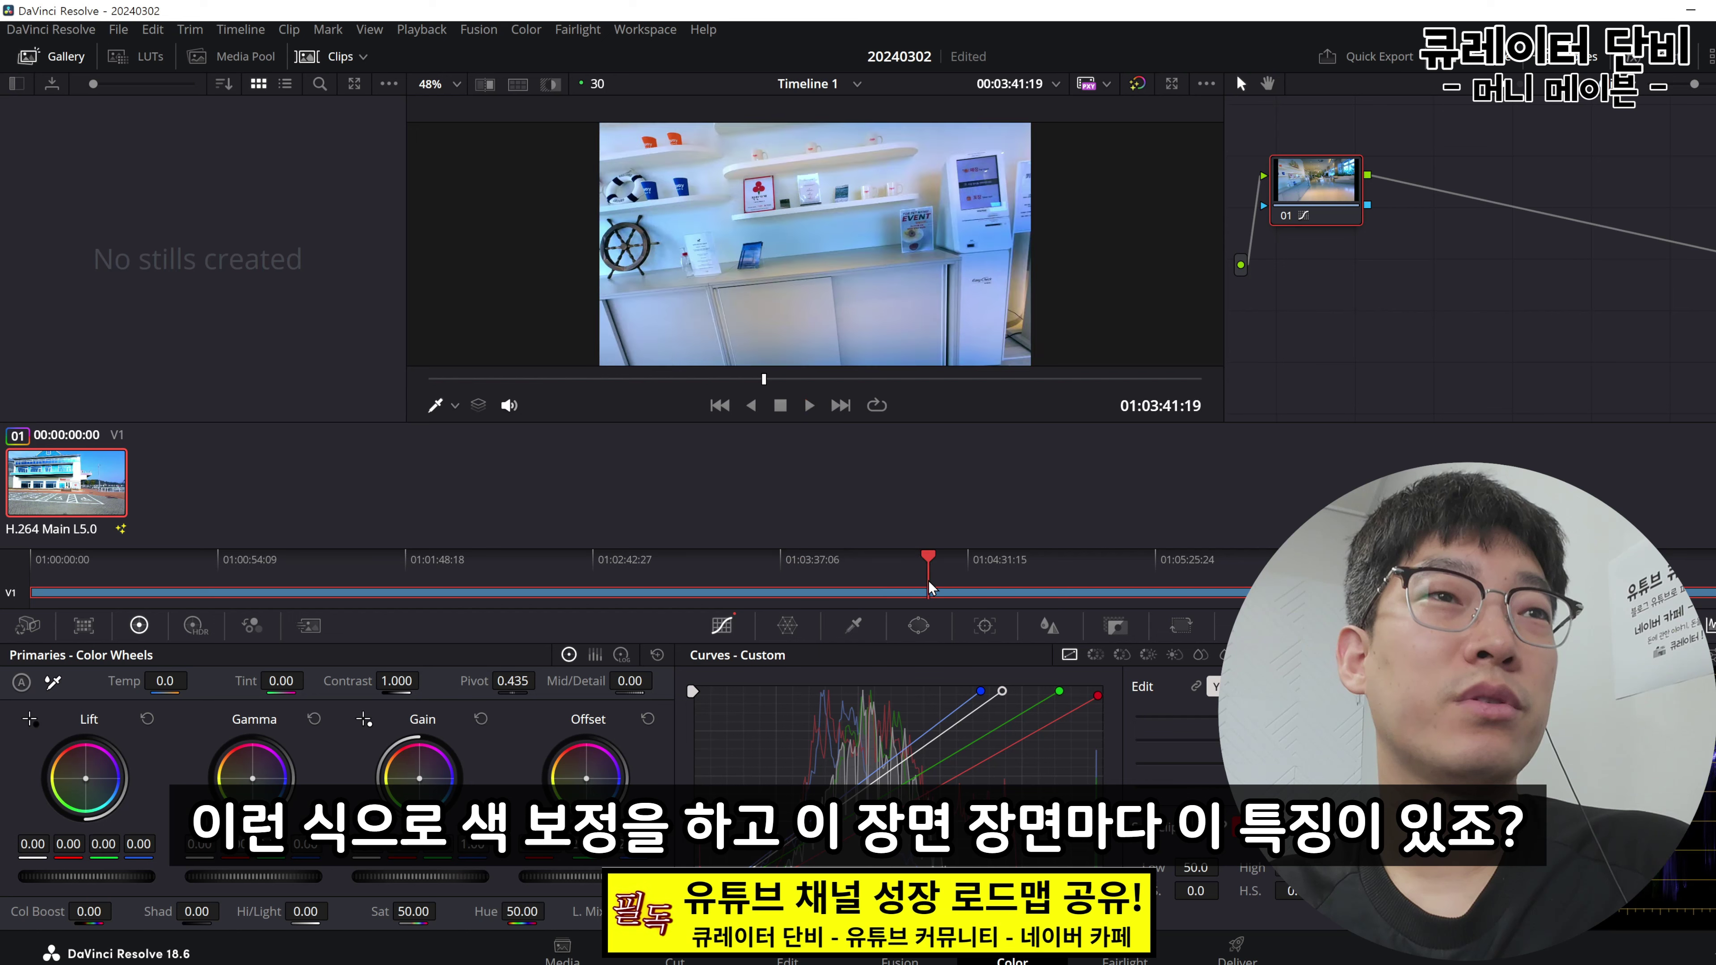
pyautogui.press('space')
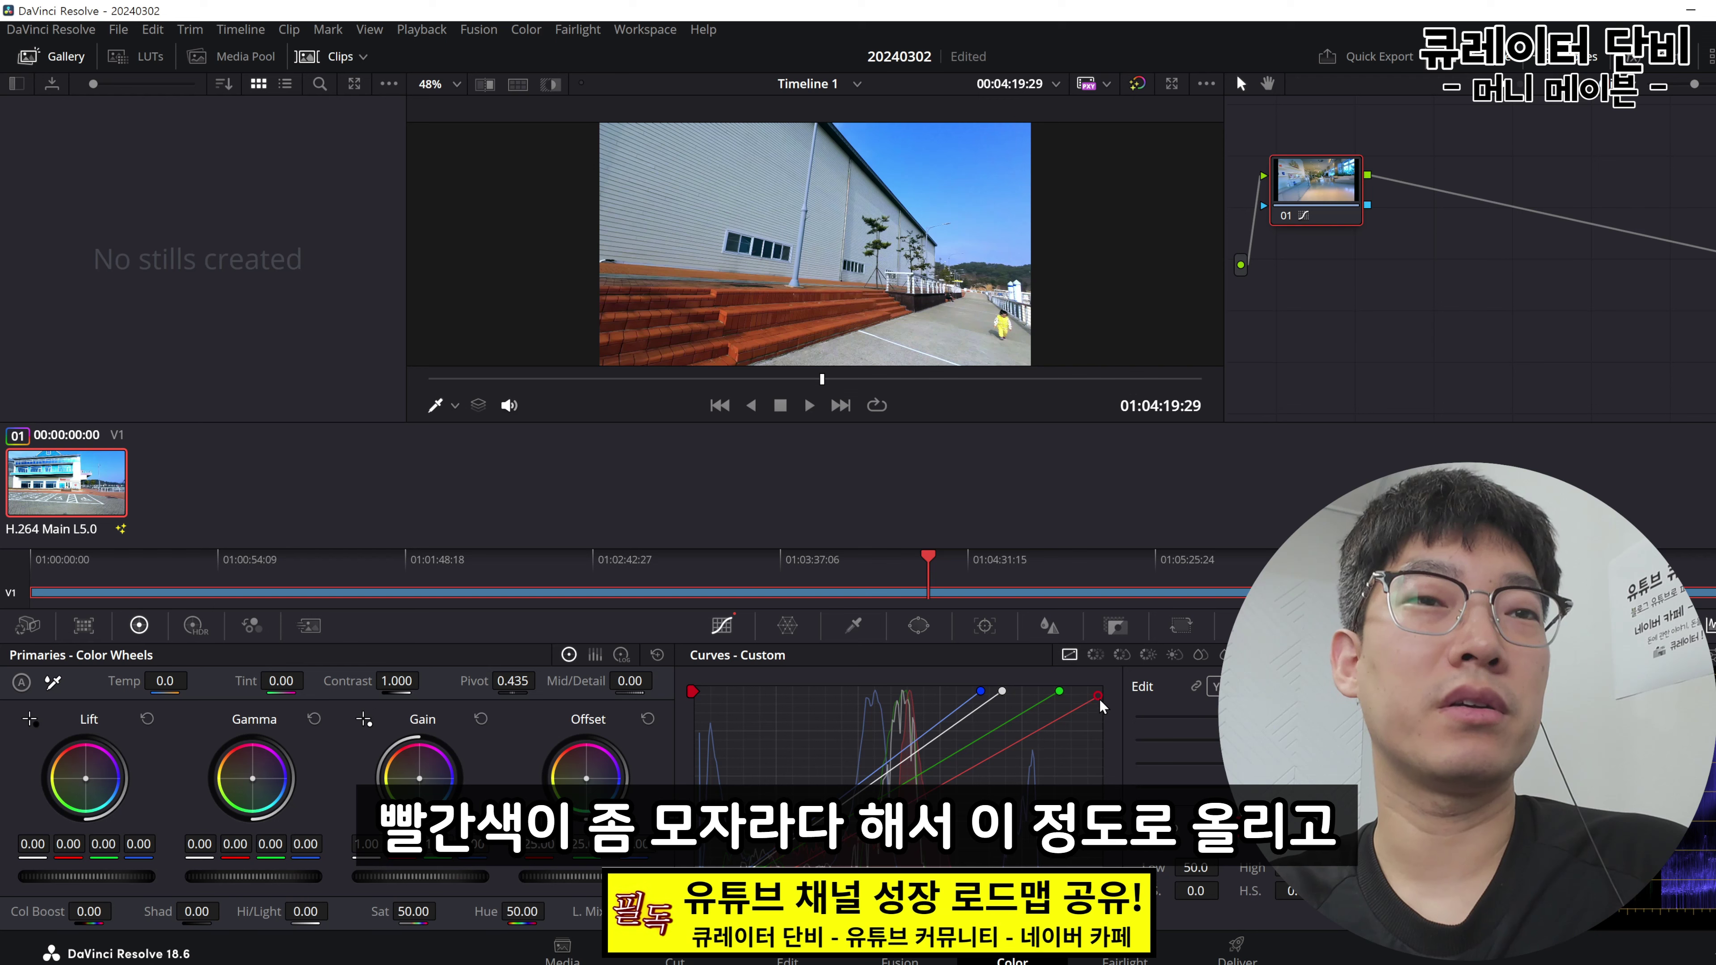
# Boost the red channel's highlights on the custom curve for the brick-steps scene and play it back briefly
pyautogui.moveTo(1097, 695); pyautogui.dragTo(997, 696)
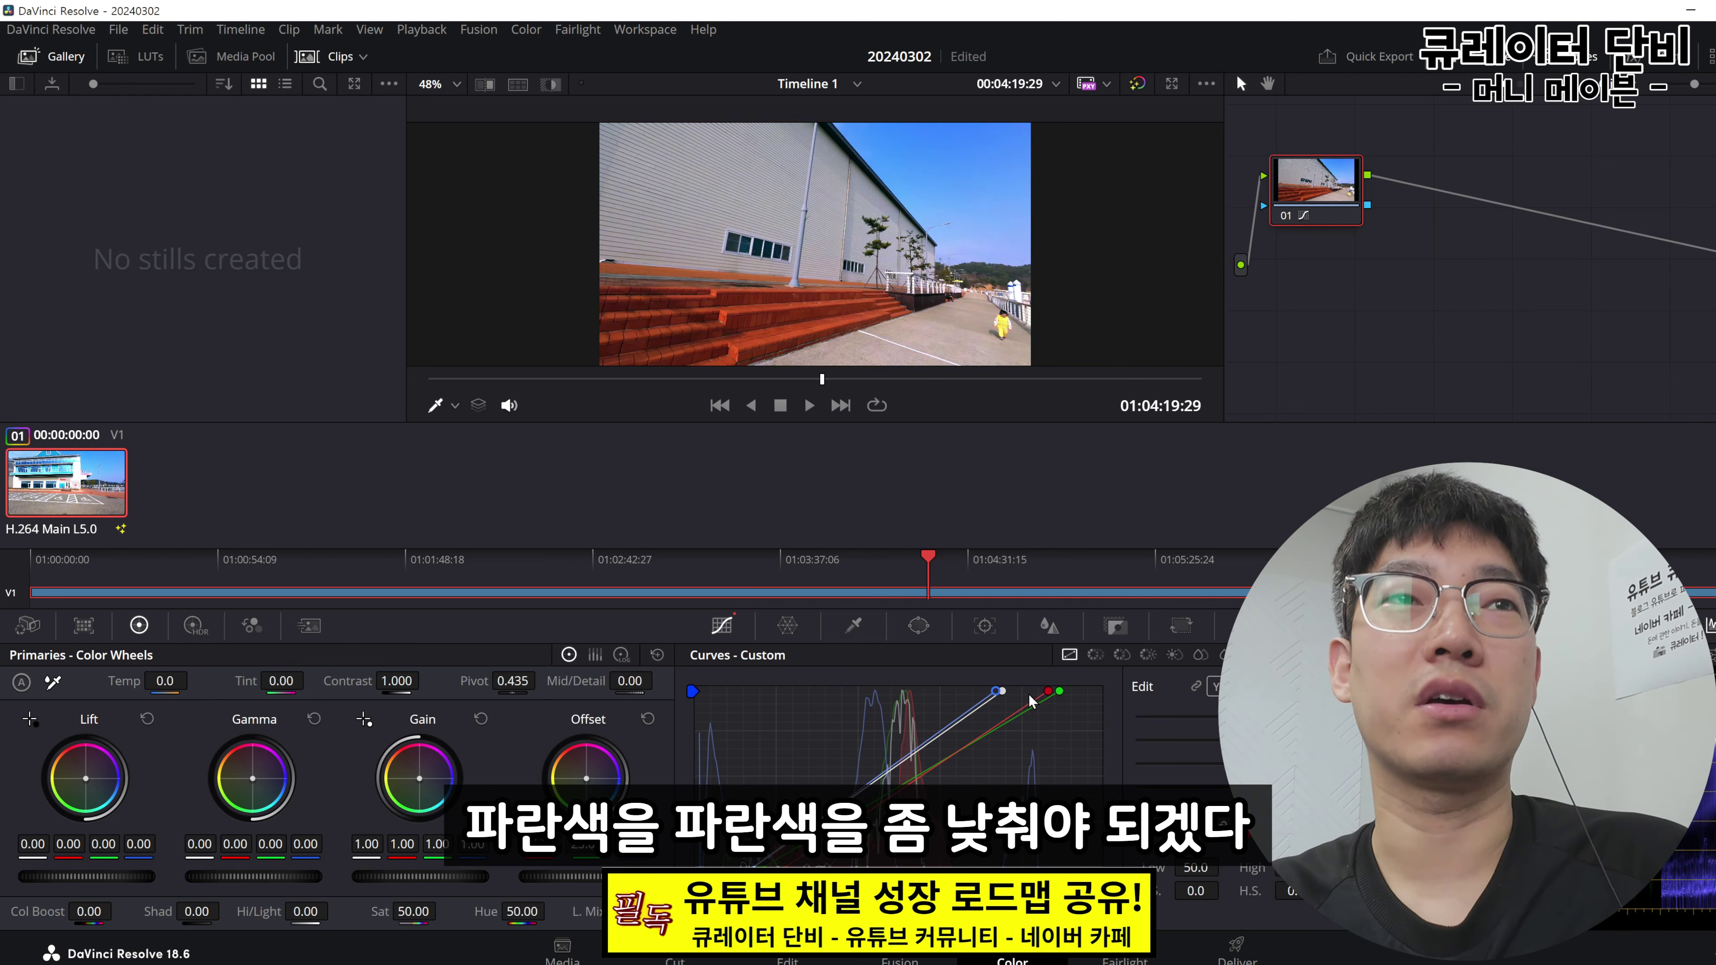
pyautogui.press('space')
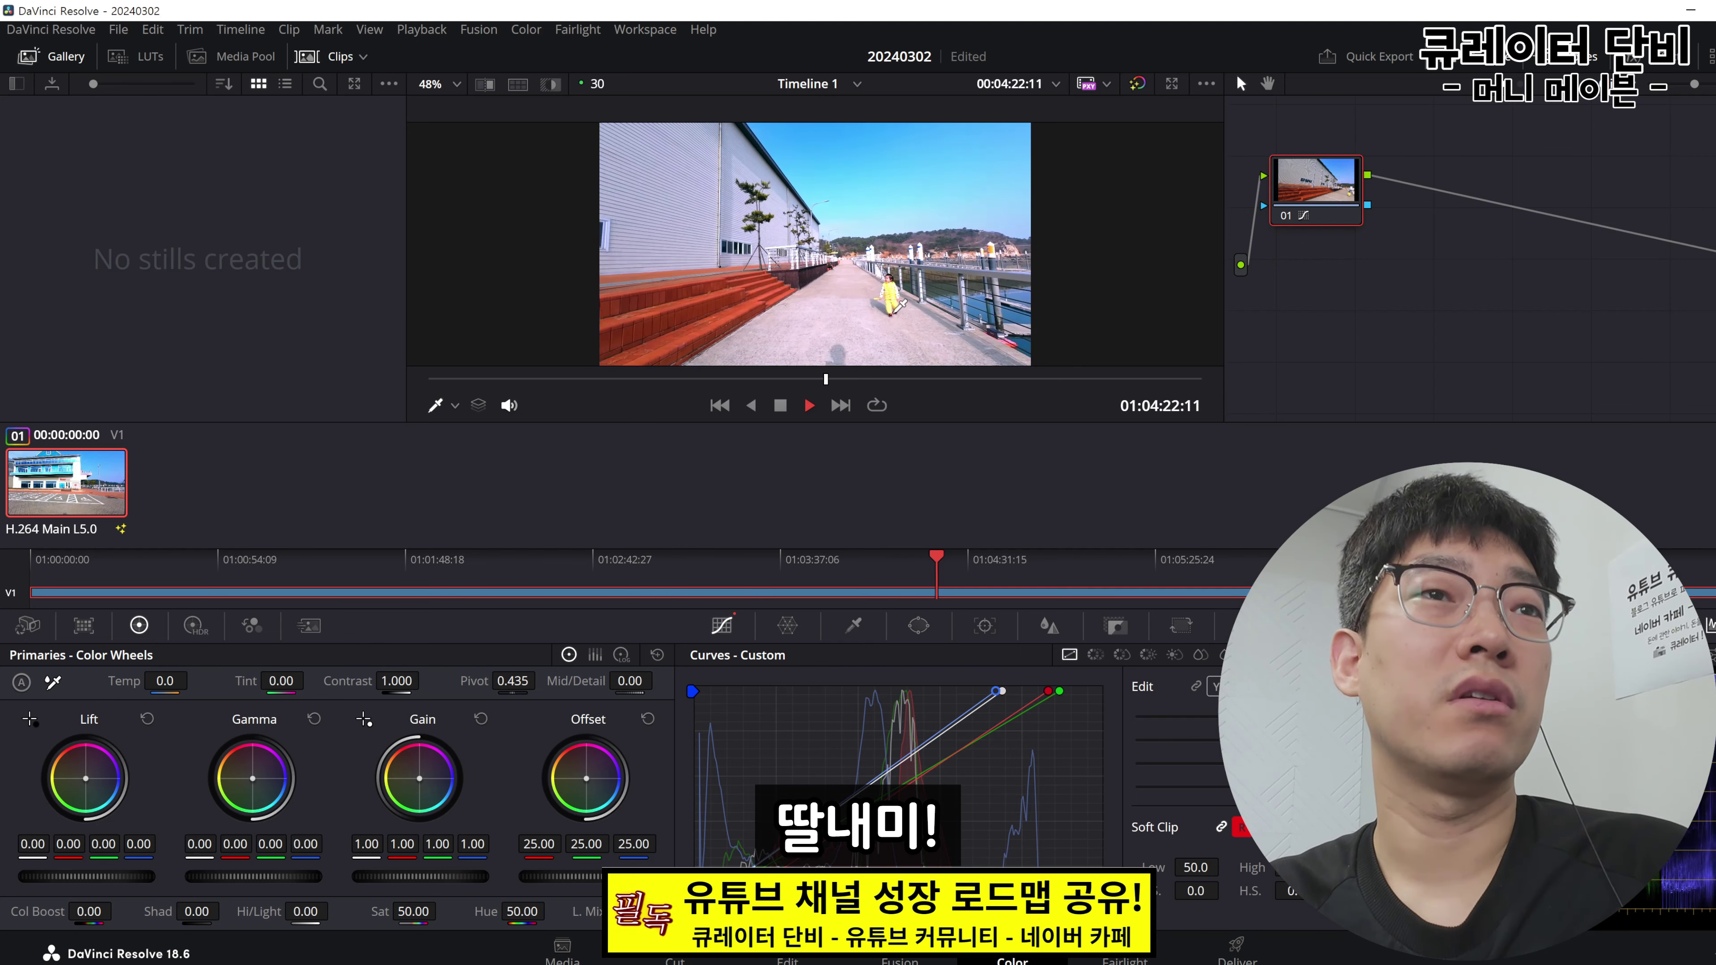
pyautogui.press('space')
# Glance at the Color Warper and Qualifier palettes, and browse the Fairlight FX audio effects on the Fairlight page
pyautogui.click(787, 626)
pyautogui.click(853, 626)
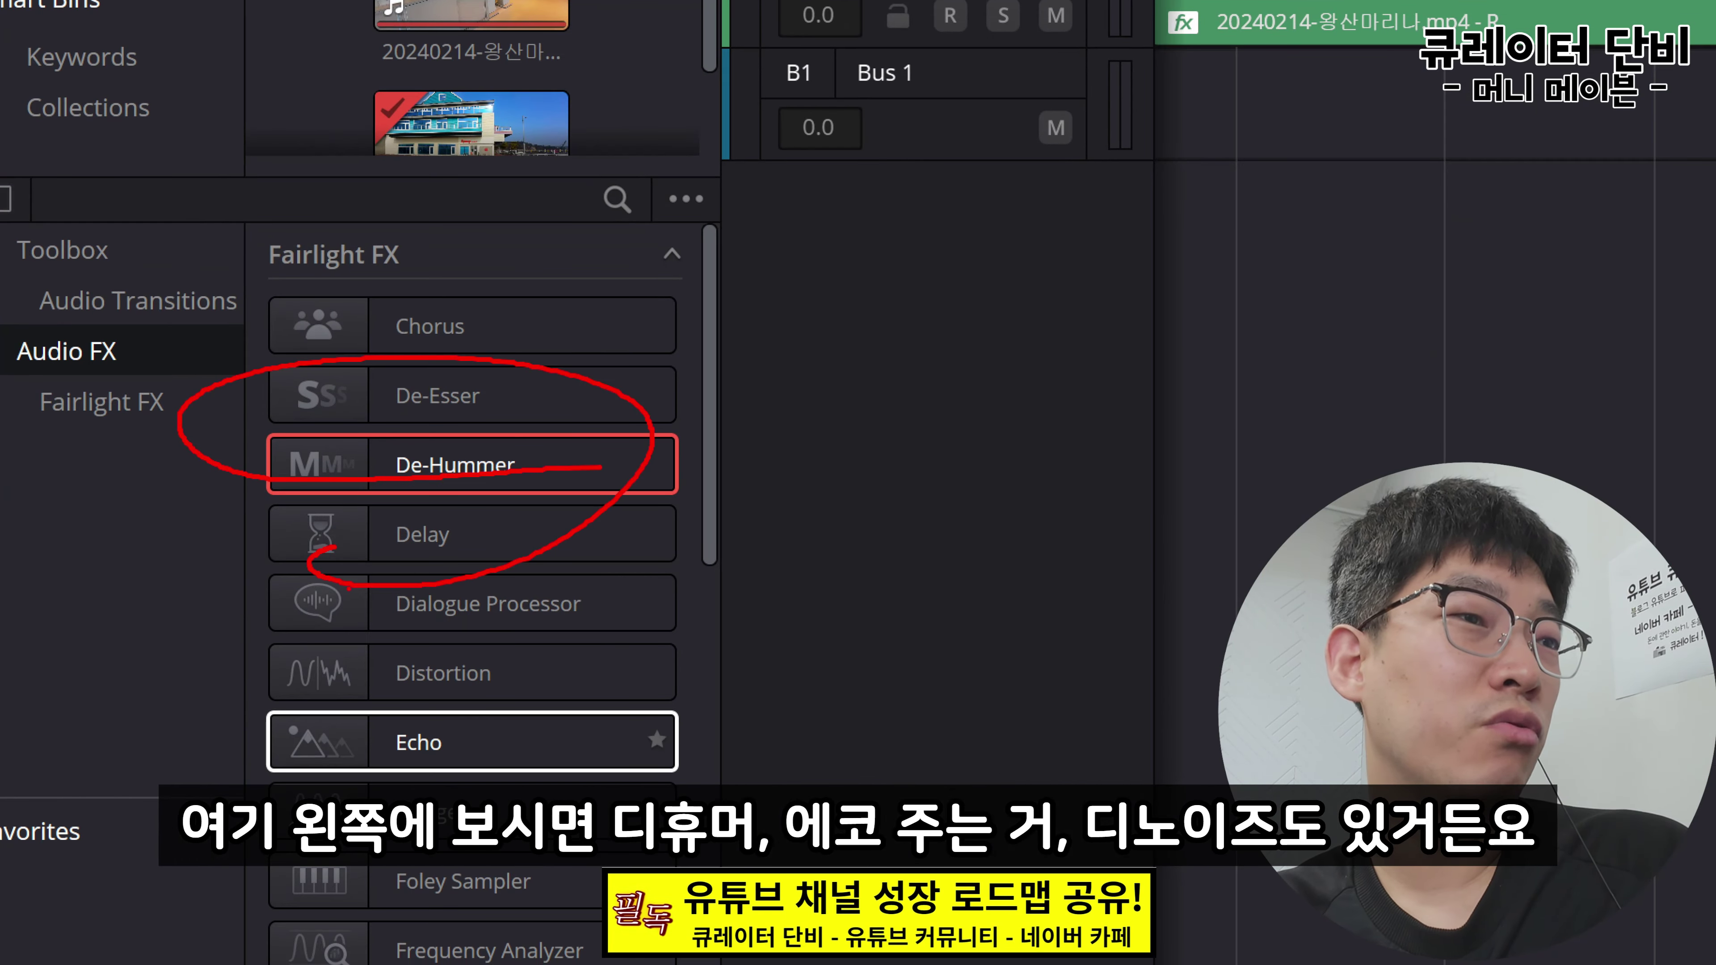
pyautogui.scroll(-5, 201, 746)
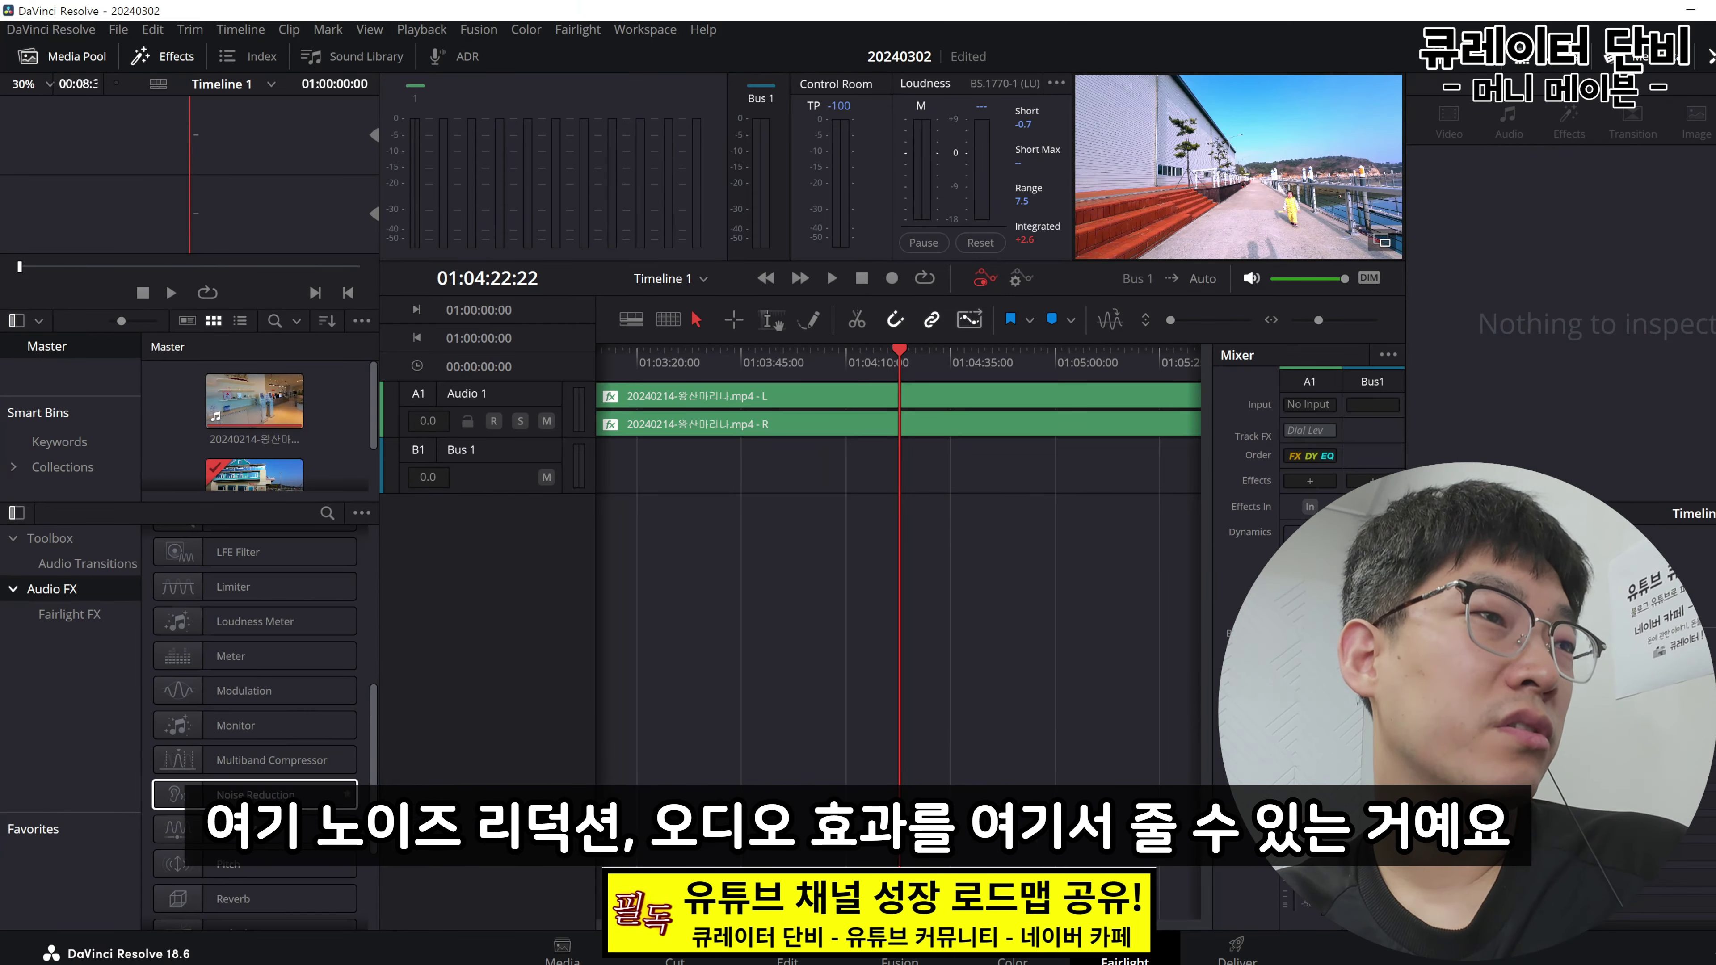
pyautogui.scroll(10, 334, 716)
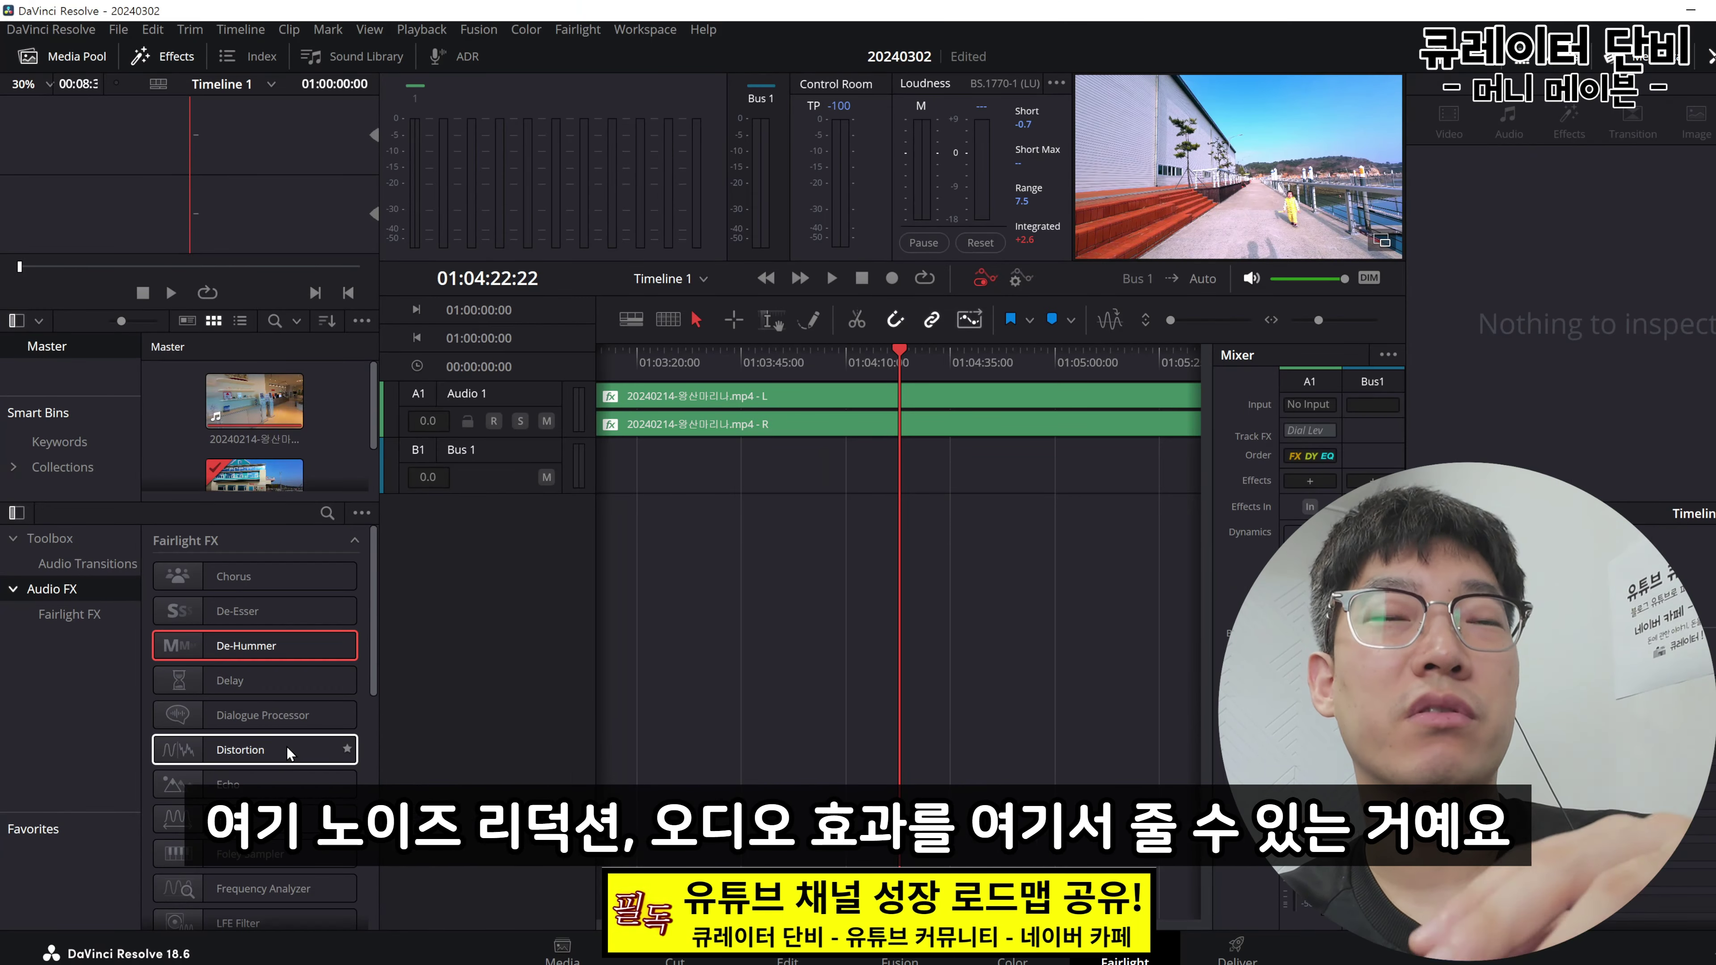
# Switch to the Edit page and split the timeline clip with the Blade tool at four points around 01:00:44:00
pyautogui.click(787, 953)
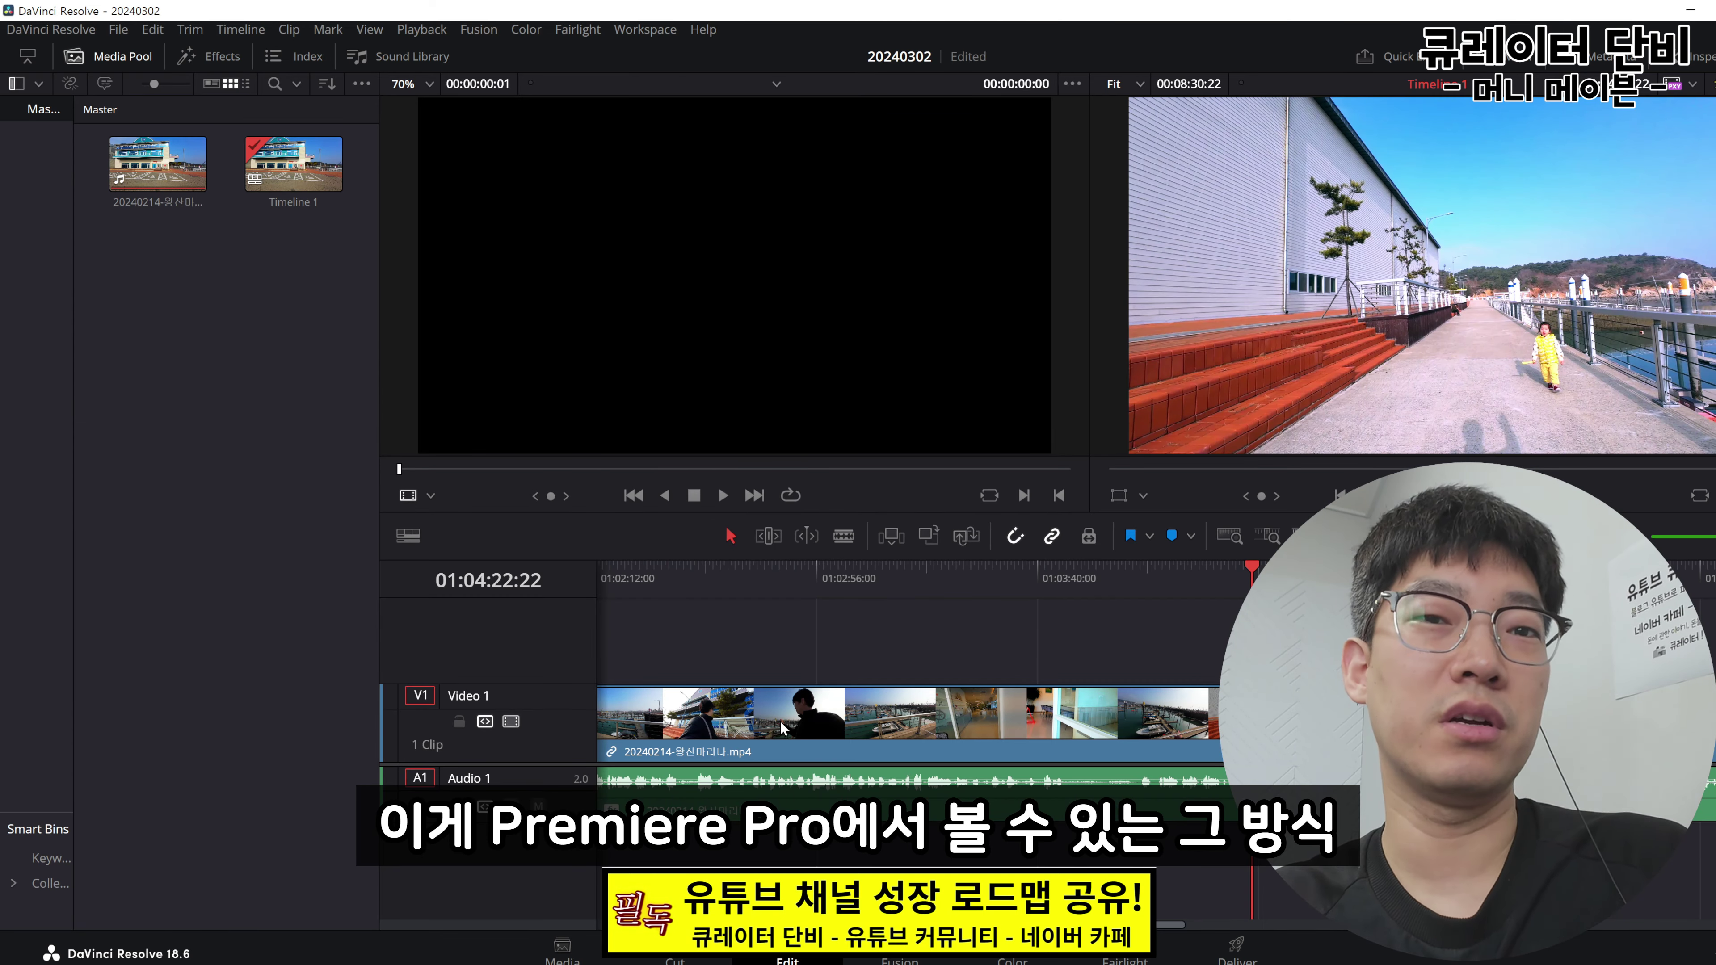
pyautogui.hscroll(-2, 705, 667)
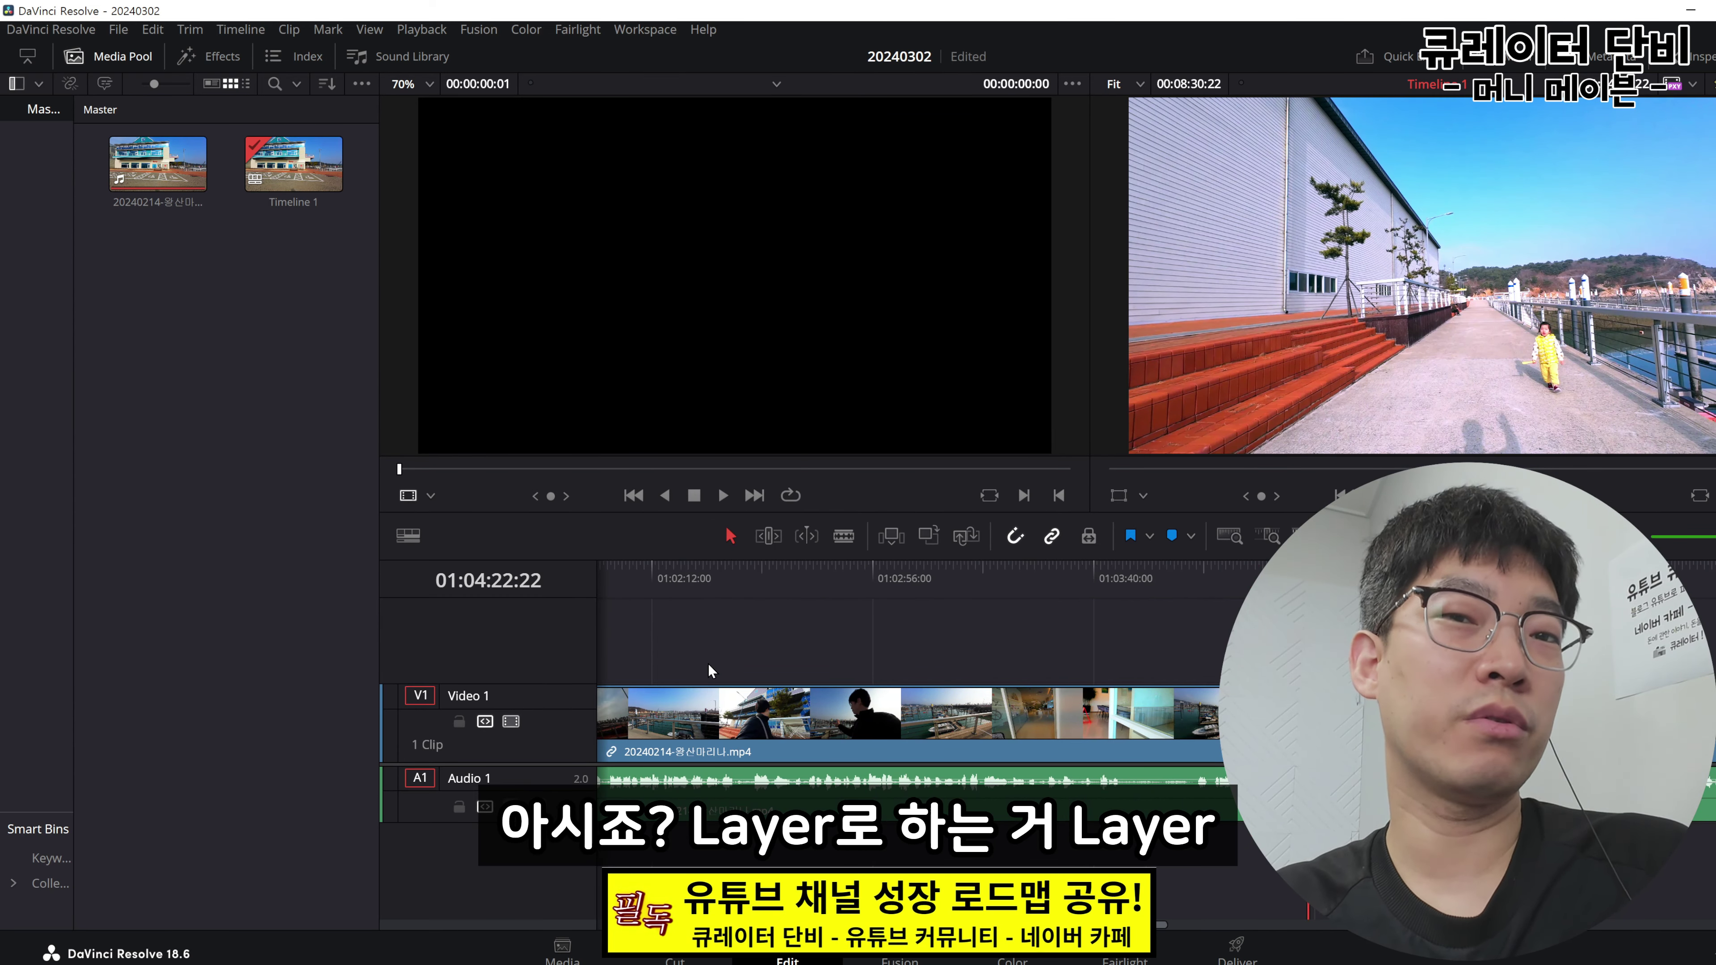
pyautogui.click(708, 808)
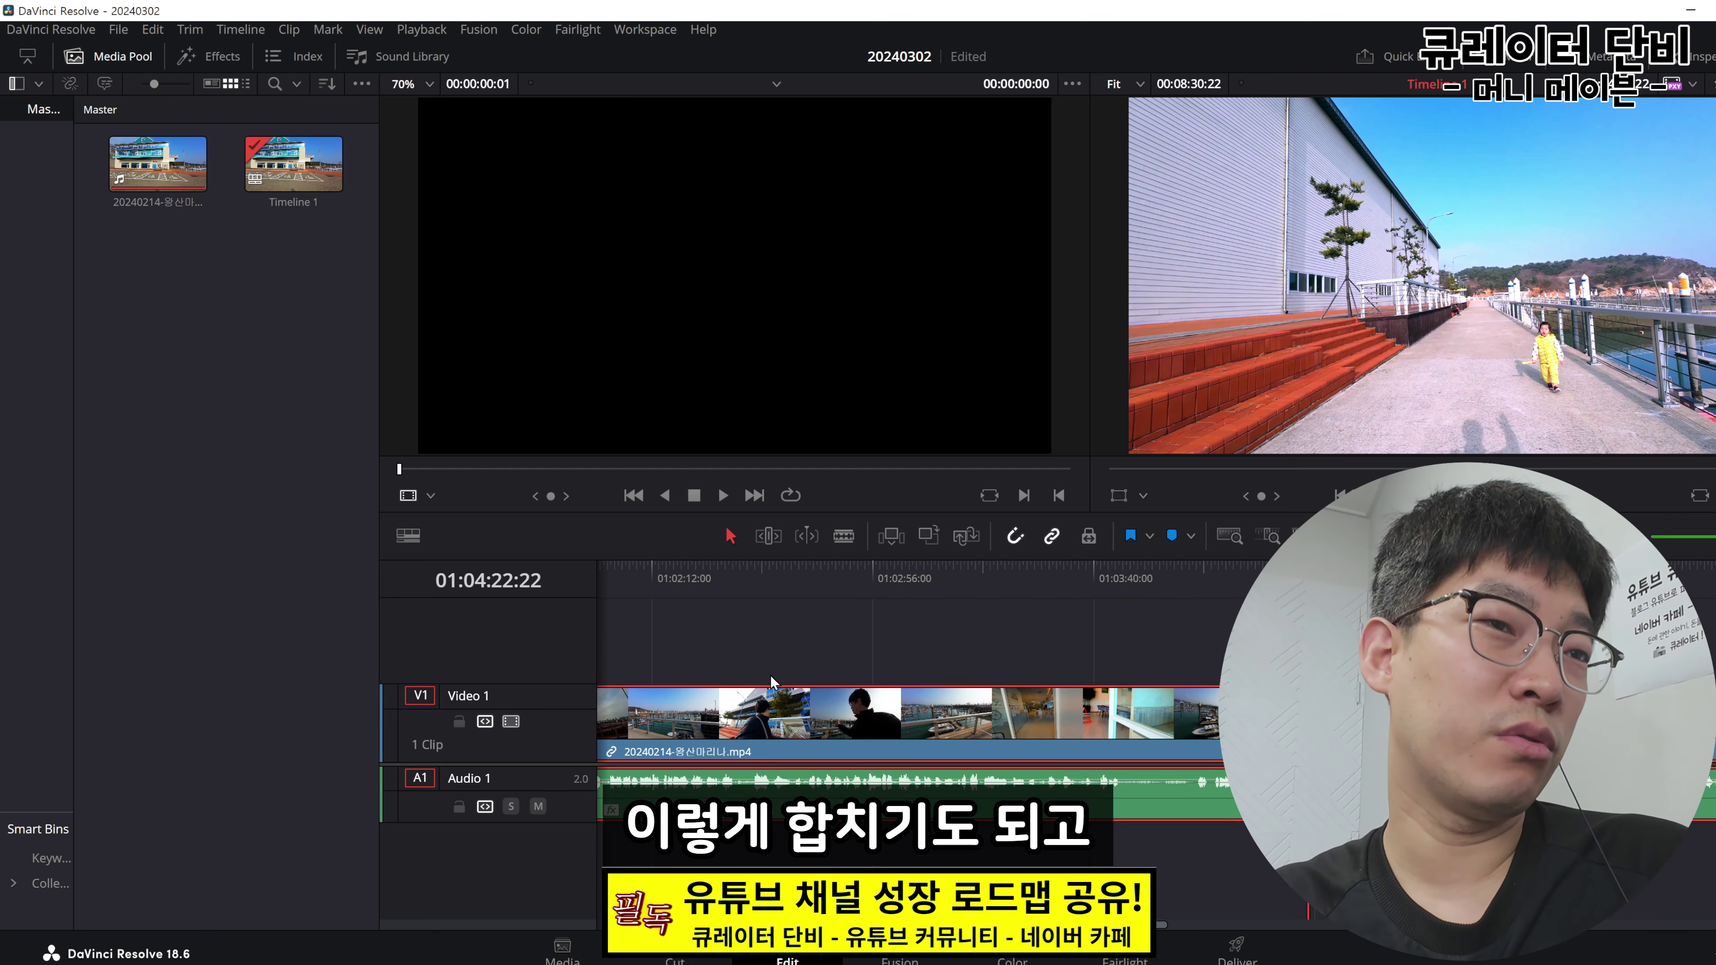
pyautogui.press('b')
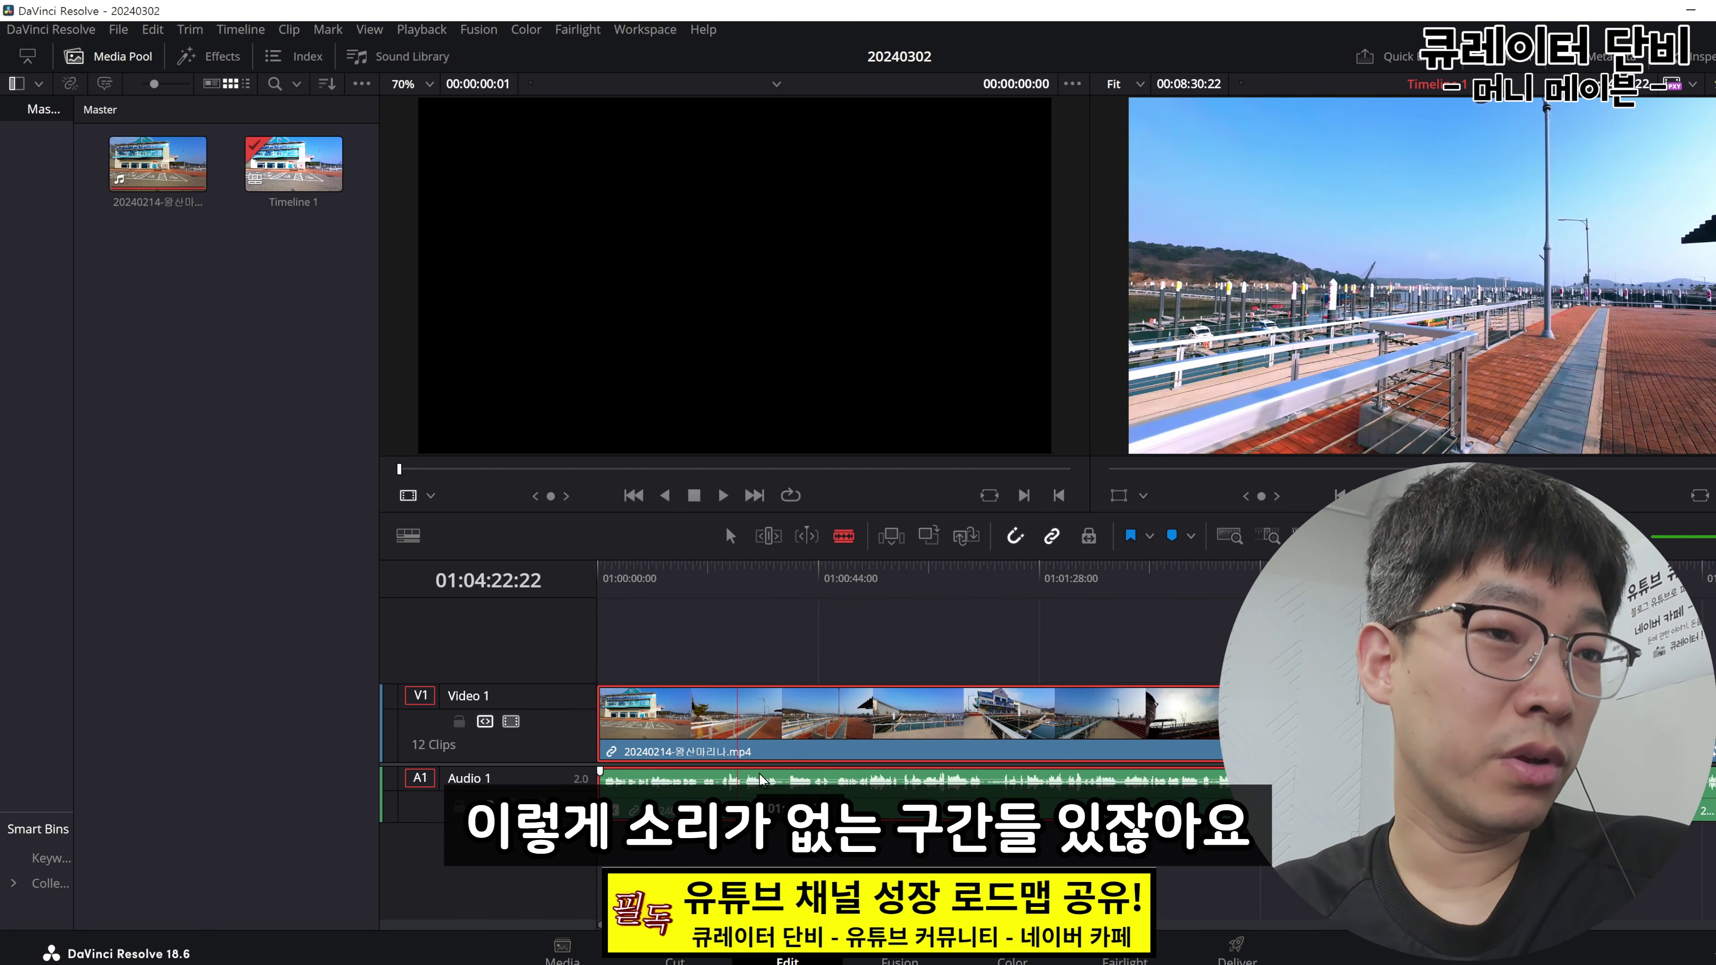
pyautogui.click(777, 727)
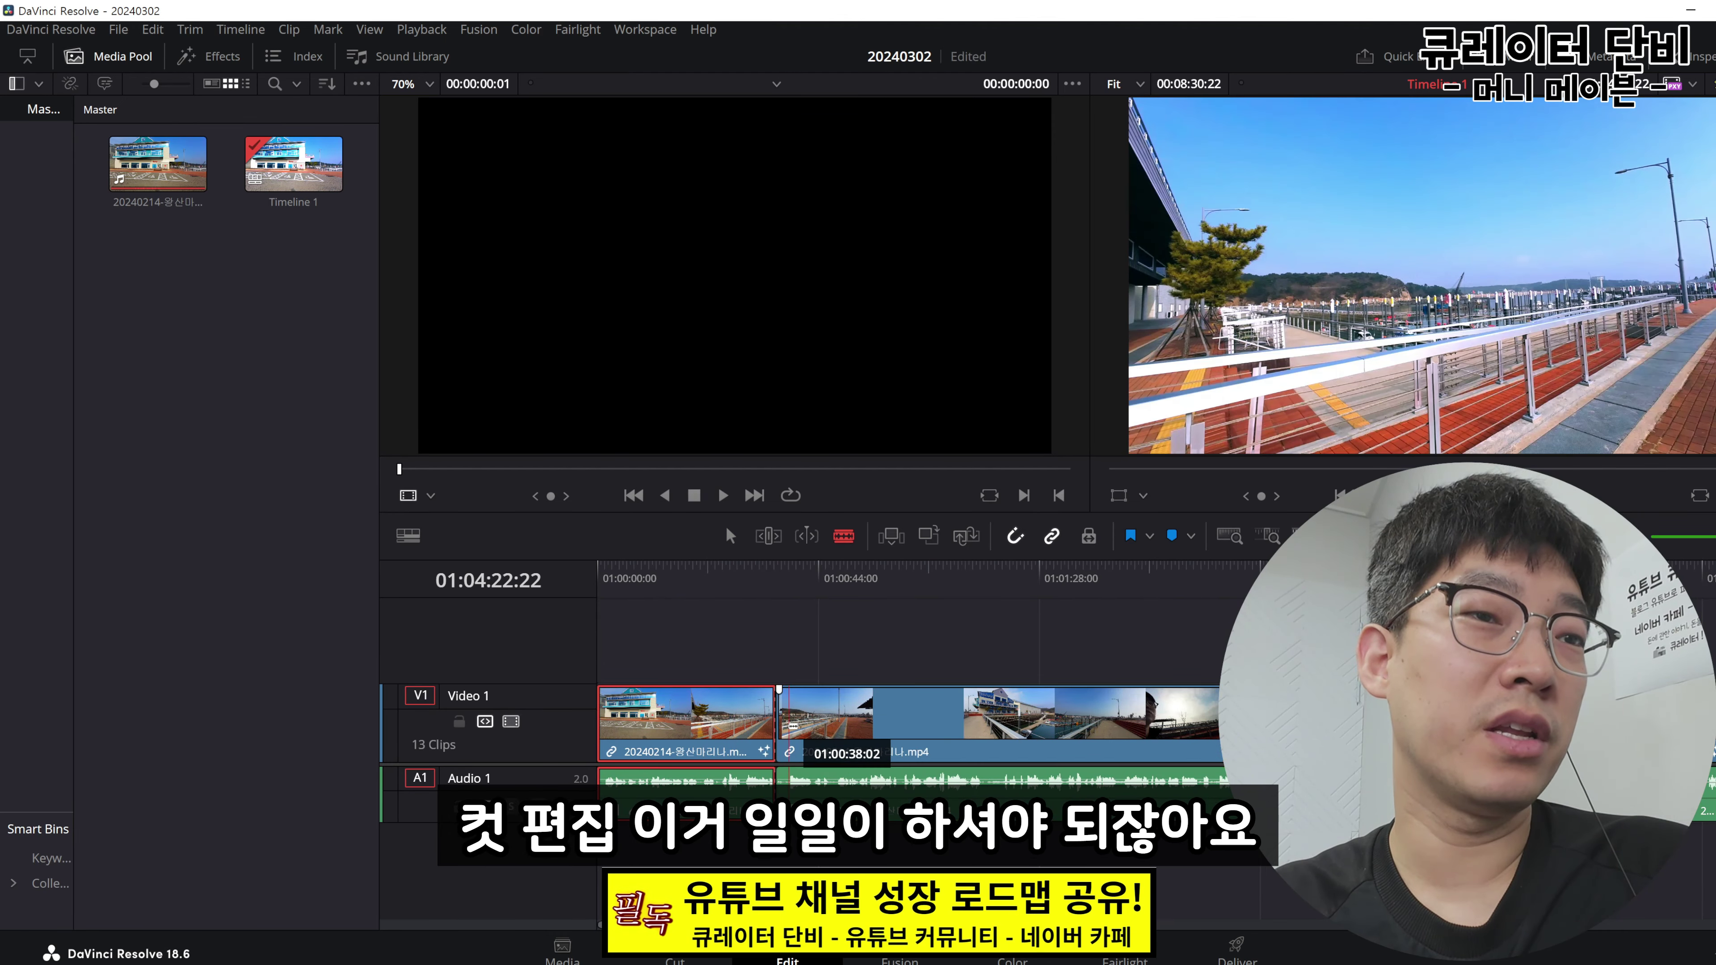
pyautogui.click(787, 716)
pyautogui.click(827, 716)
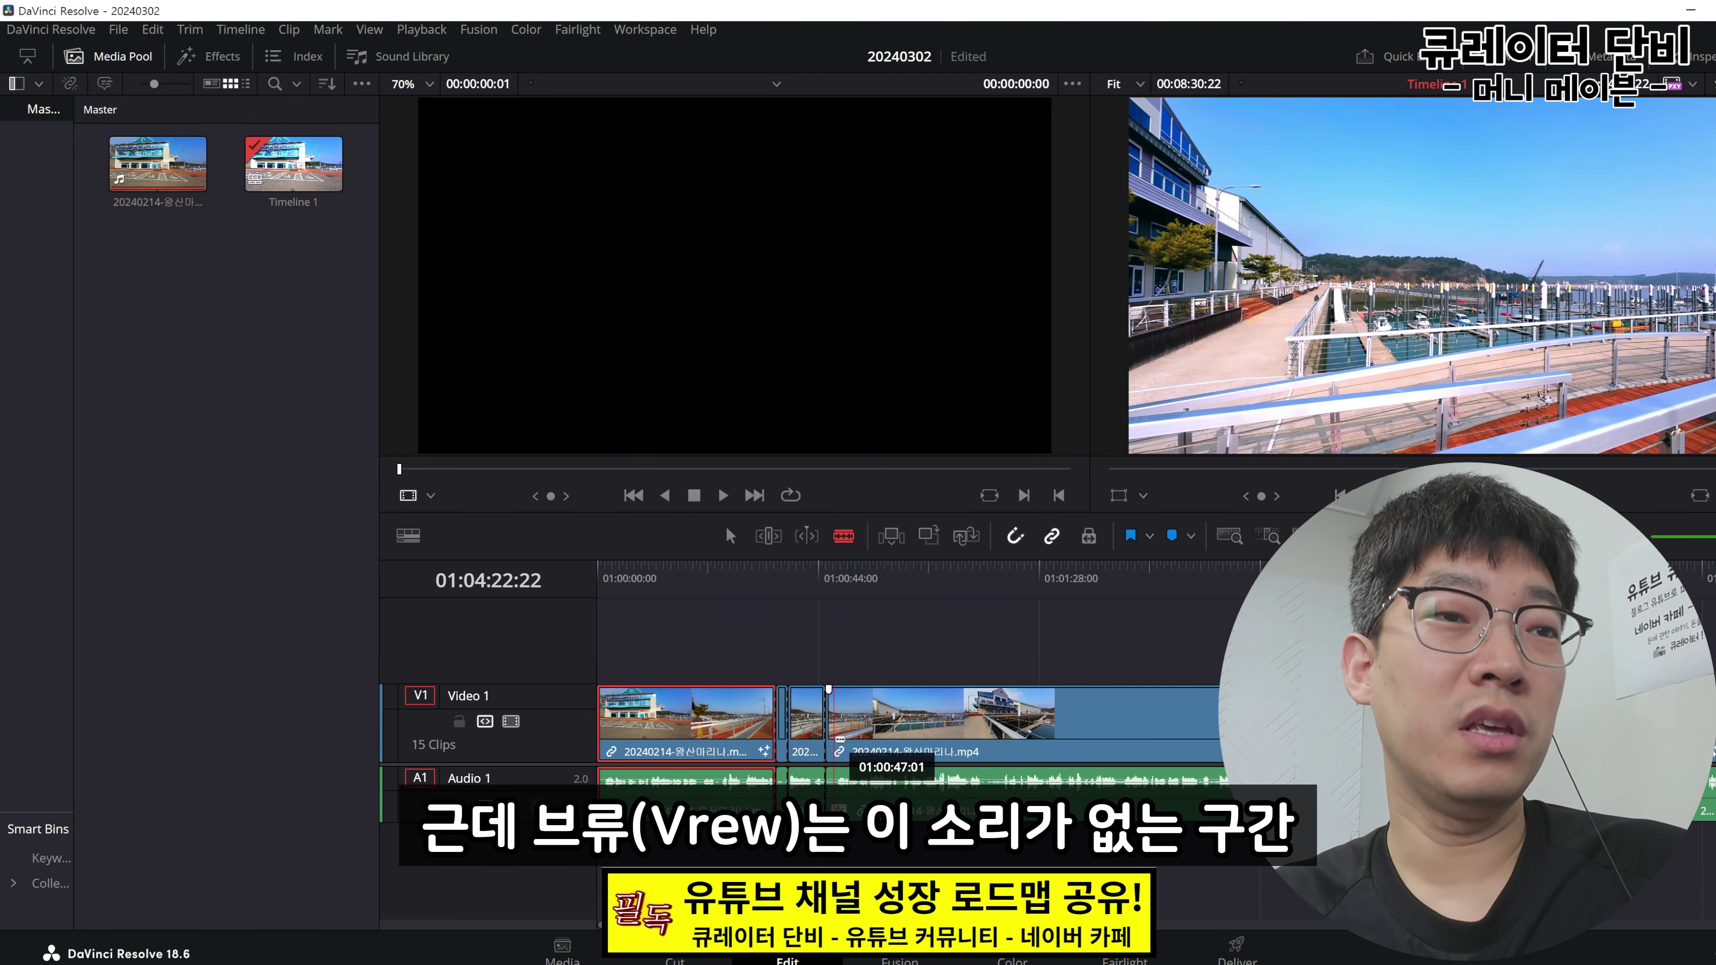
pyautogui.click(835, 716)
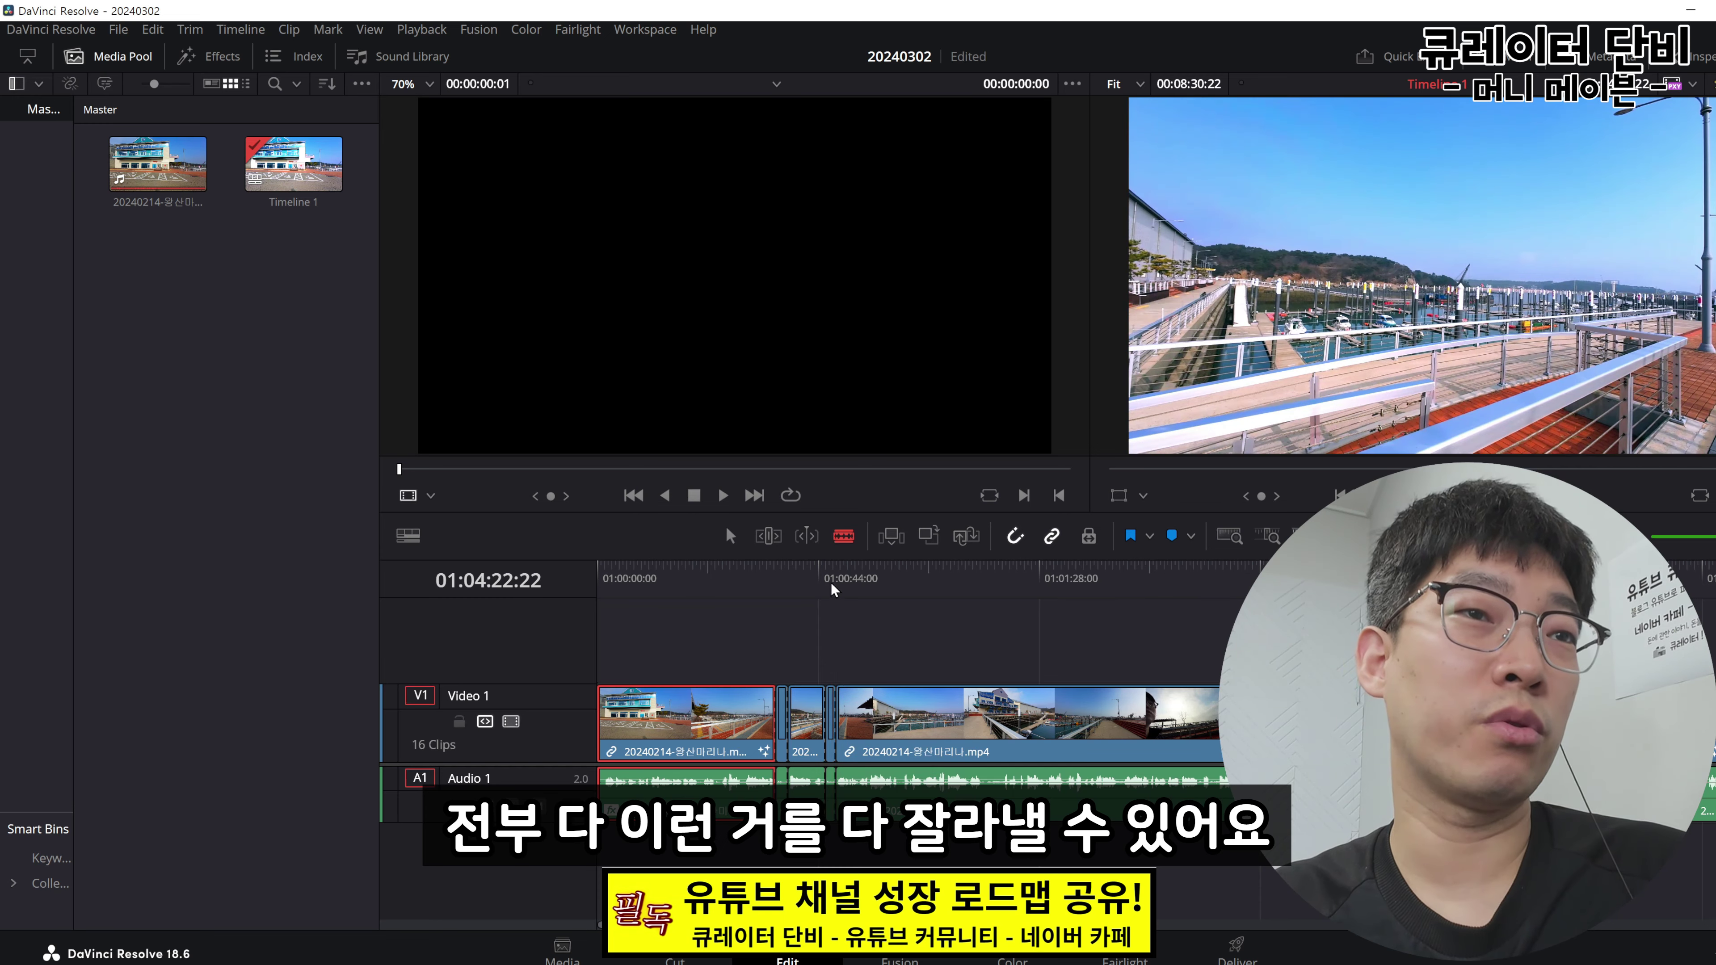
# Ripple-delete the short cut segment near 01:00:44:00 and undo the deletion
pyautogui.press('a')
pyautogui.click(830, 749)
pyautogui.press('Delete')
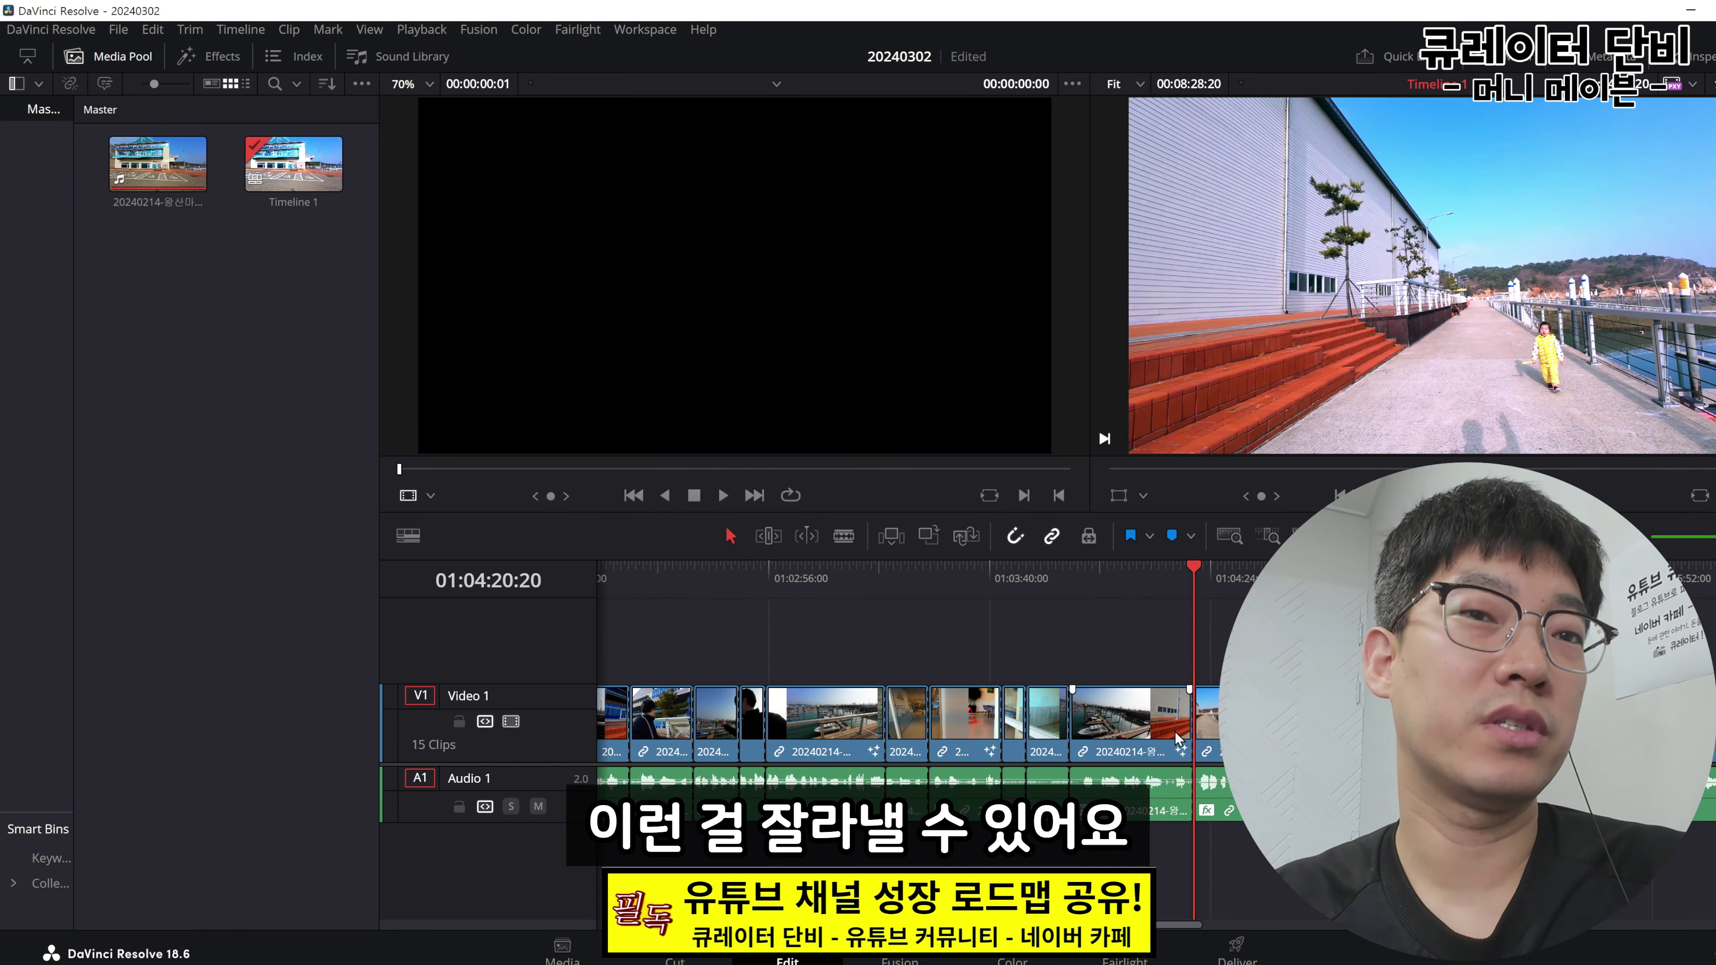
pyautogui.hotkey('ctrl', 'z')
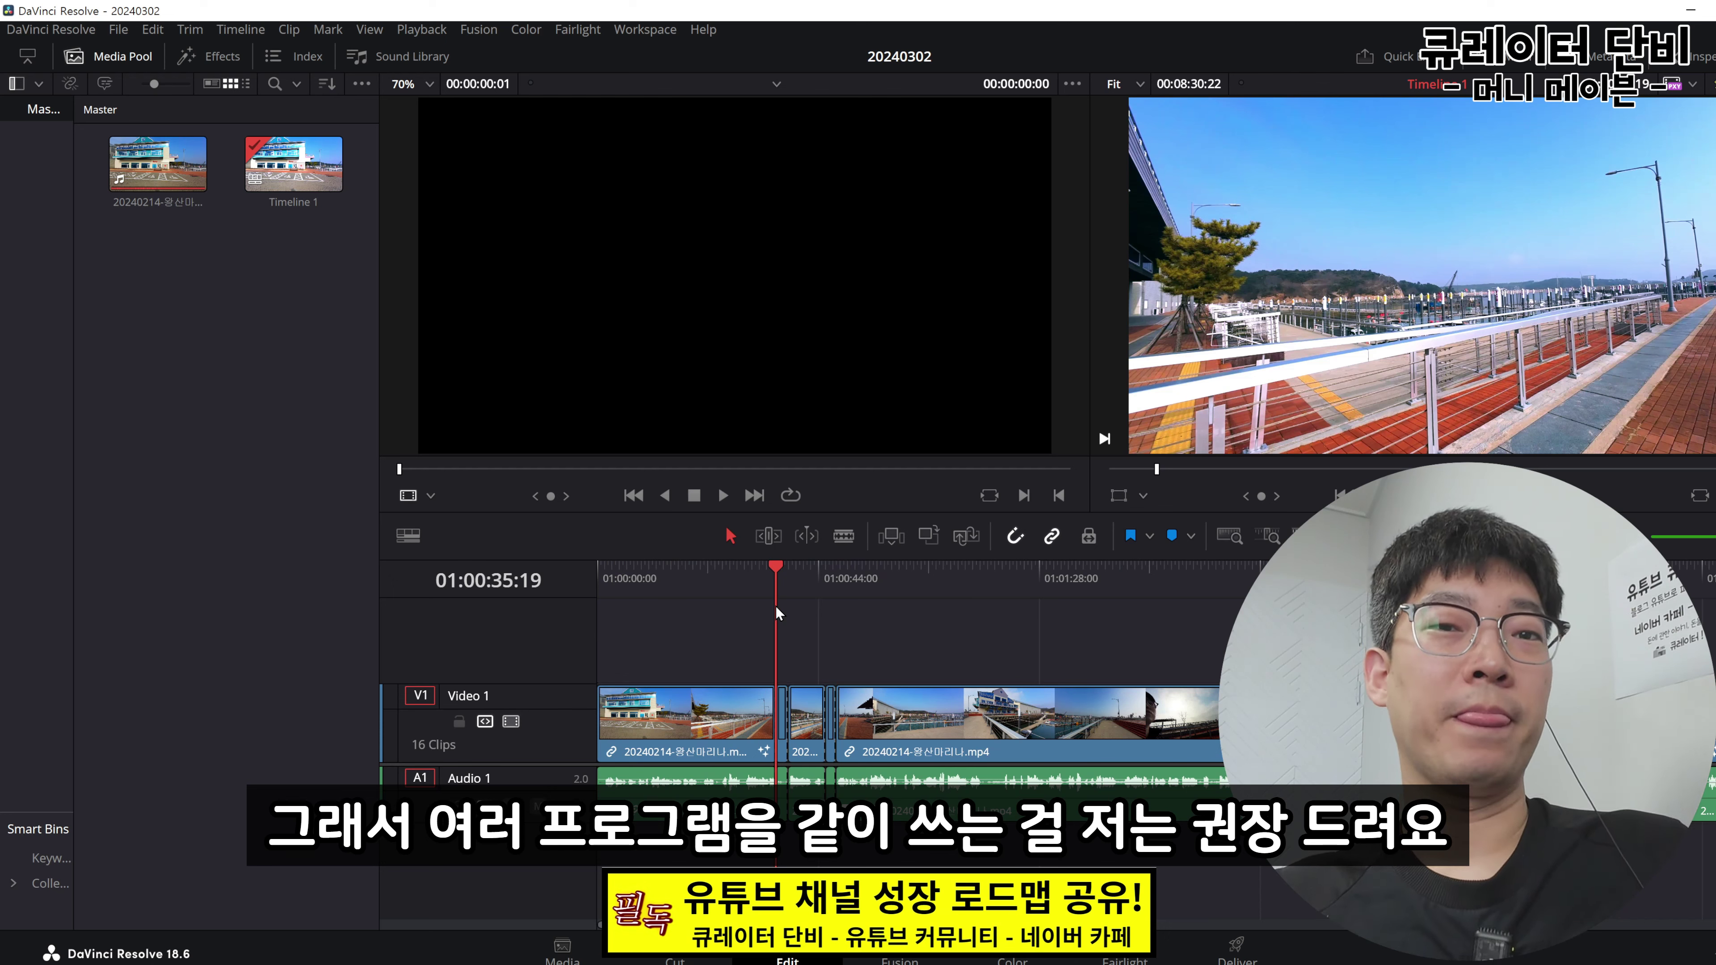